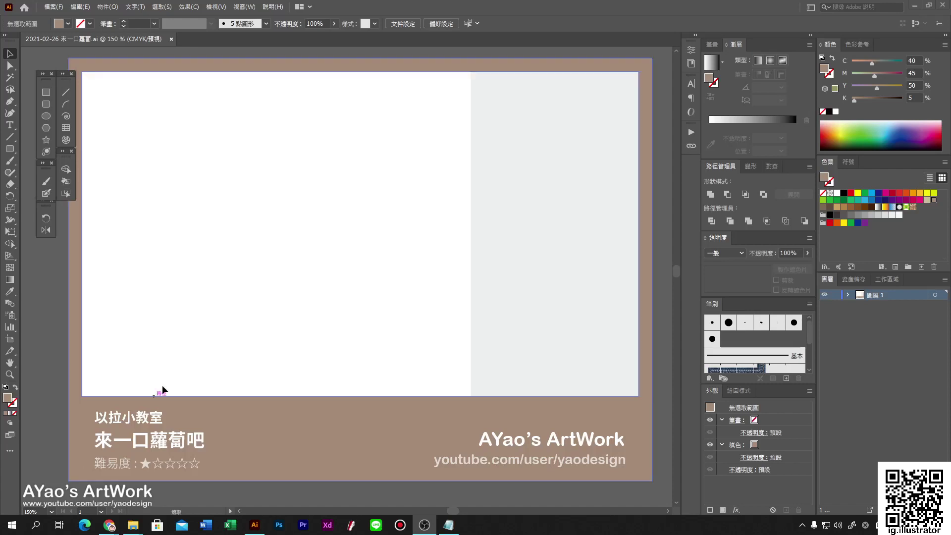
- Draw a circle, pull its bottom anchor up to flatten it, and move it up-left
click(269, 310)
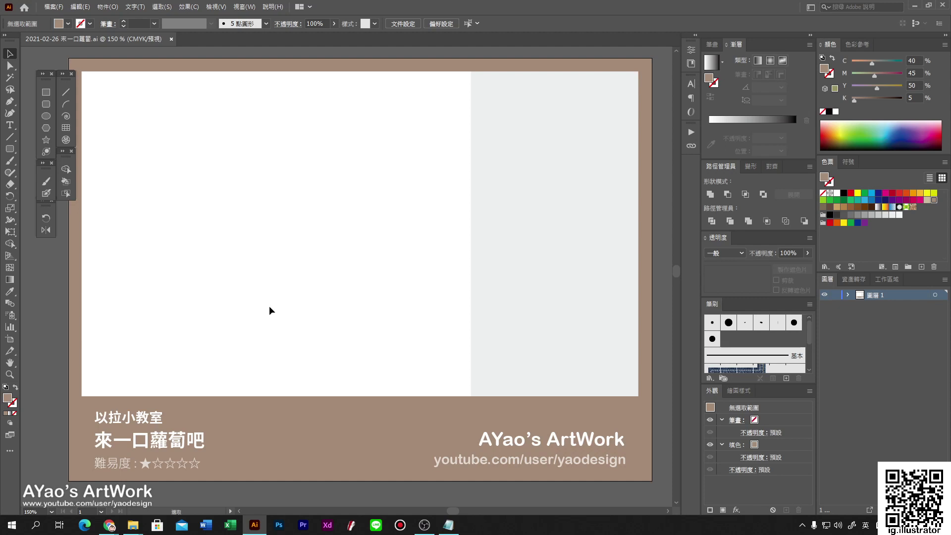
click(46, 116)
drag(218, 227, 323, 332)
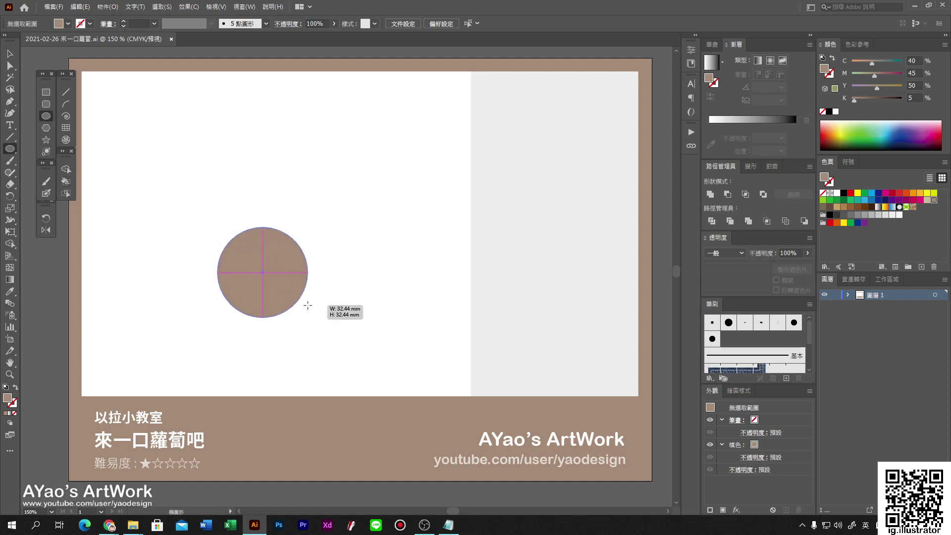
click(10, 65)
drag(270, 332, 270, 324)
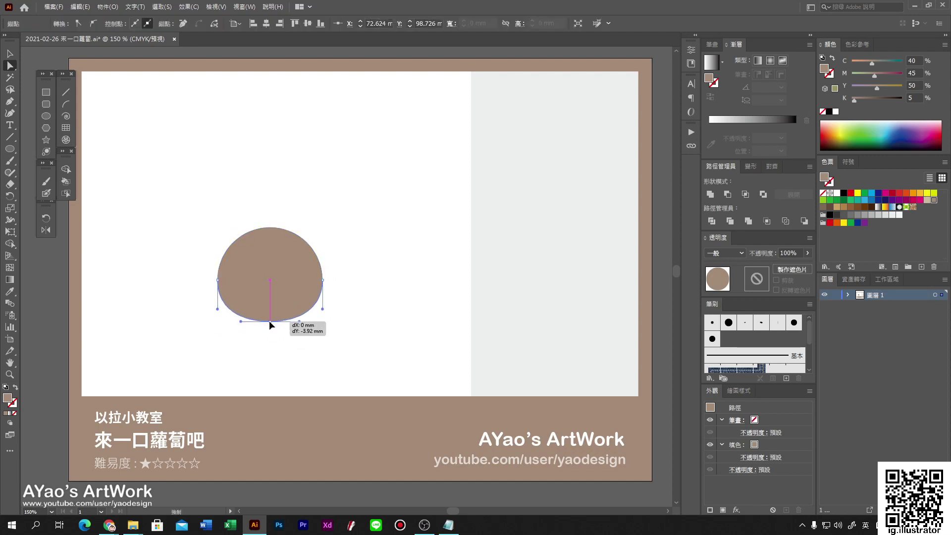
drag(280, 277, 255, 234)
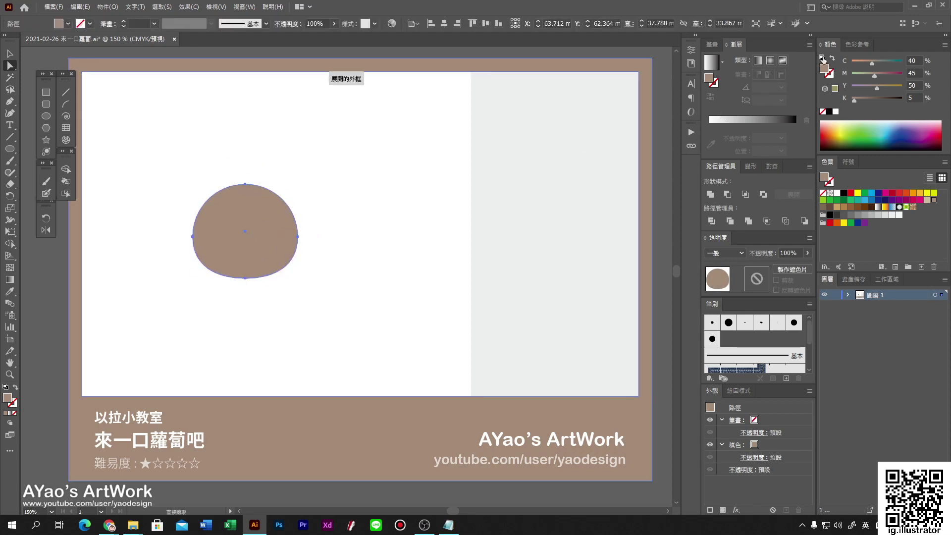
- Give the head shape the default white fill and black stroke
click(823, 57)
click(372, 206)
key(ctrl+plus)
scroll(261, 170, up, 2)
- Draw a tall ellipse ear, sharpen its bottom into a point, and tilt it onto the head
click(46, 118)
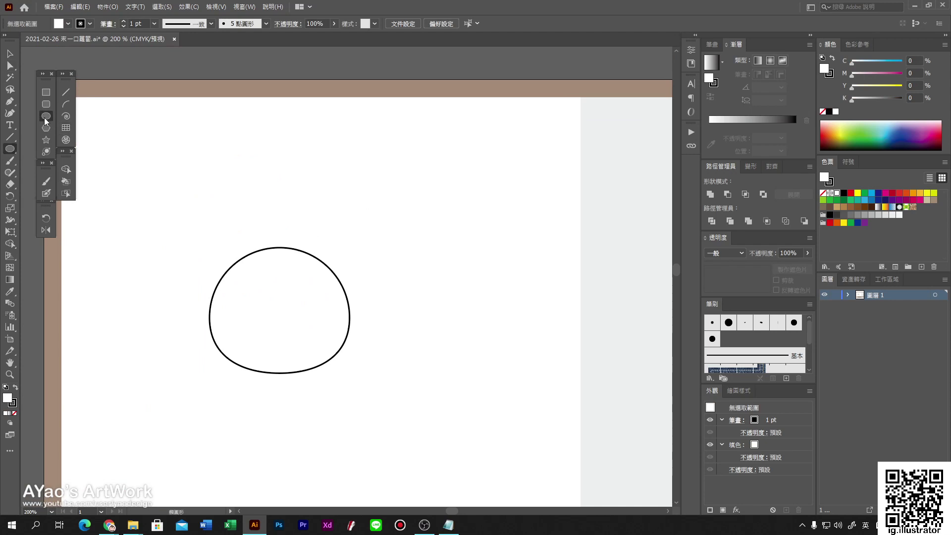
key(ctrl+plus)
drag(186, 96, 230, 222)
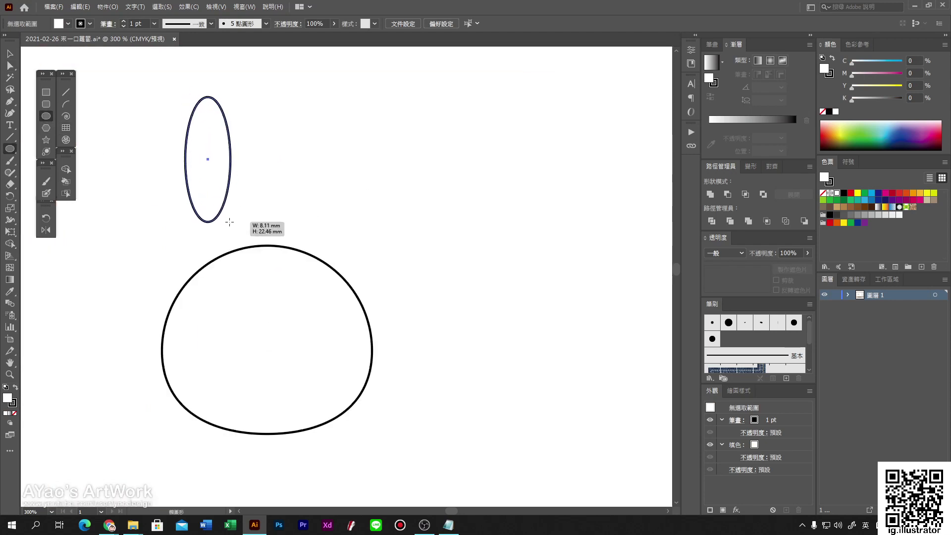
key(a)
mouse_move(143, 156)
mouse_down()
mouse_move(276, 186)
mouse_move(231, 163)
mouse_move(225, 213)
mouse_up()
click(271, 178)
drag(255, 137, 227, 117)
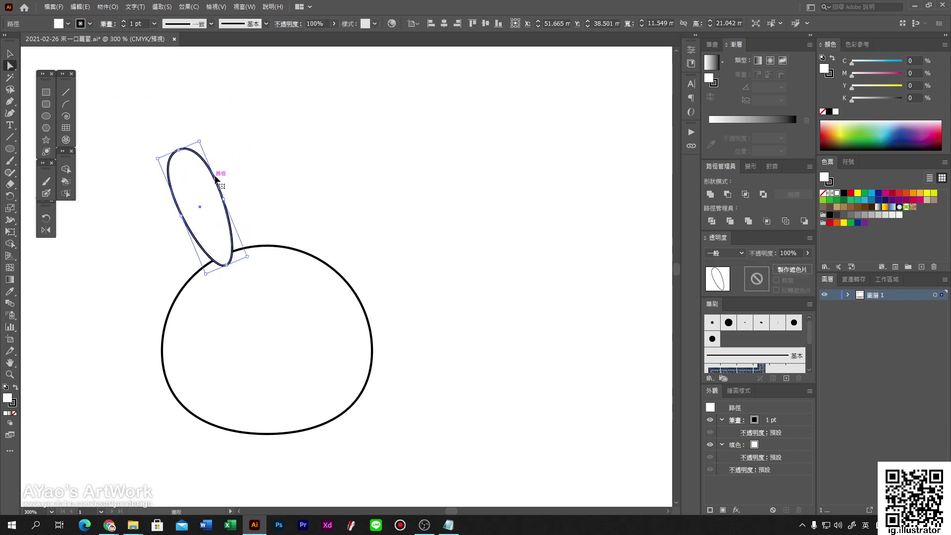
- Draw a smaller inner ellipse inside the ear, placed lower down
key(a)
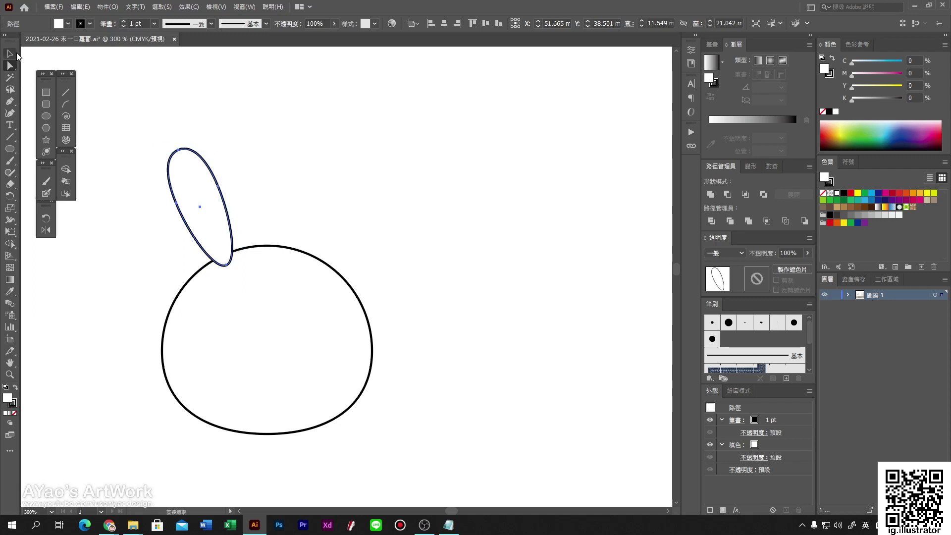
click(12, 53)
drag(201, 141, 200, 177)
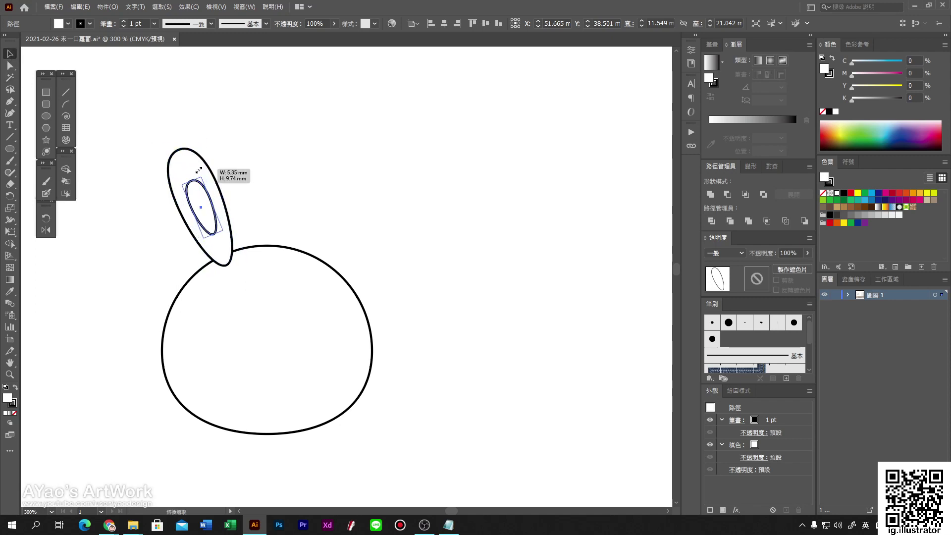
click(246, 198)
drag(219, 227, 229, 250)
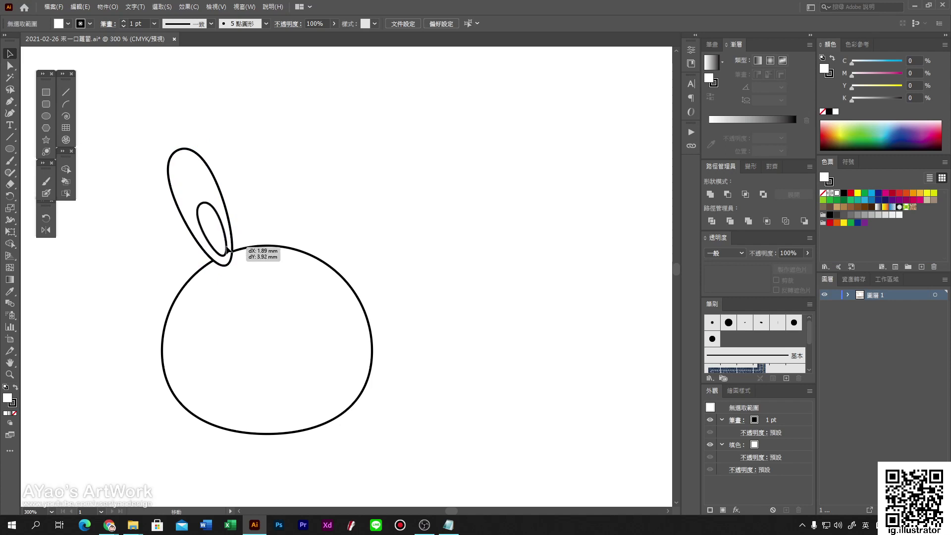
- Resize the head and rotate the ear upright onto it
click(281, 369)
mouse_move(372, 434)
mouse_down()
mouse_move(295, 337)
mouse_move(321, 335)
mouse_up()
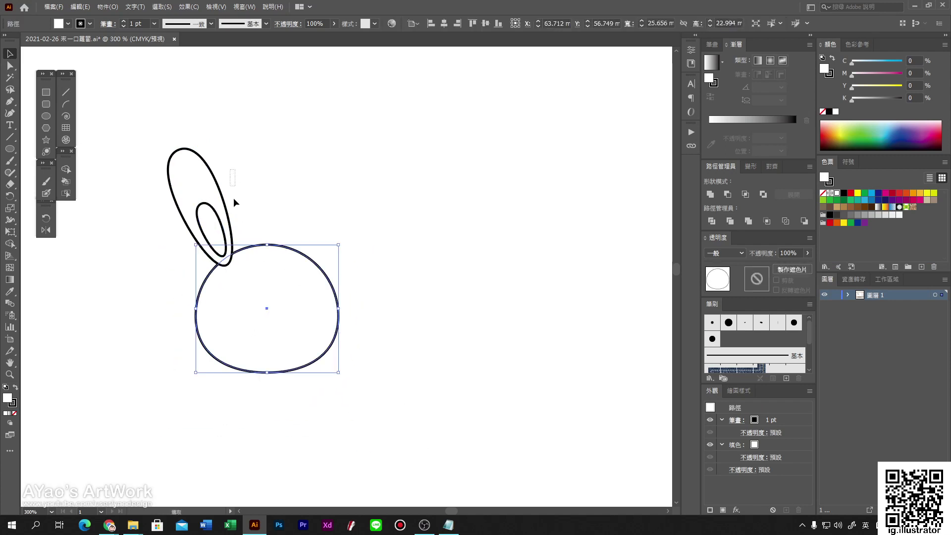
click(222, 233)
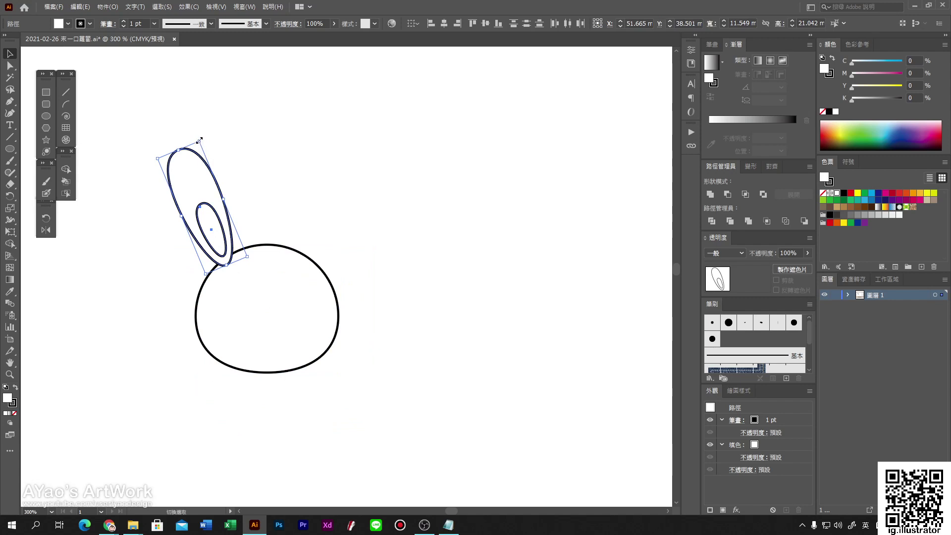
drag(201, 140, 204, 157)
click(310, 312)
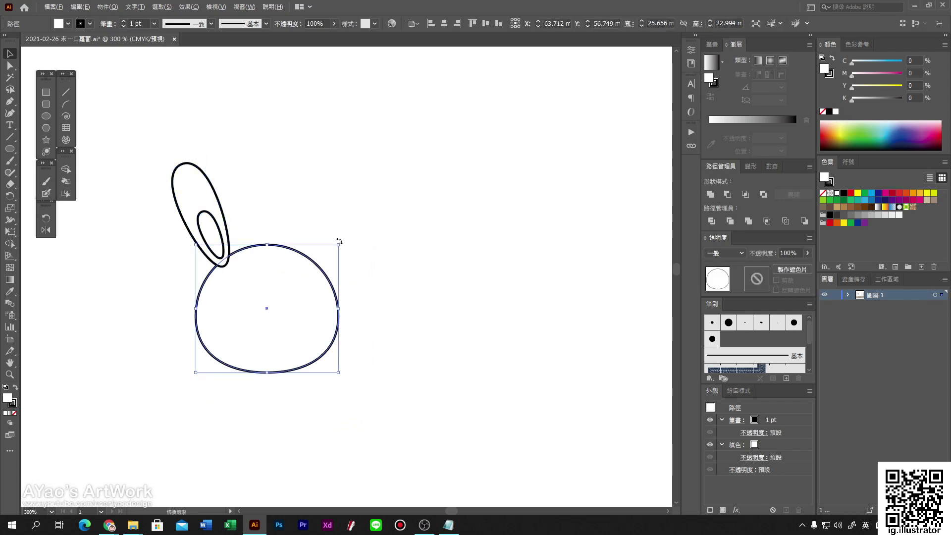
drag(339, 244, 345, 239)
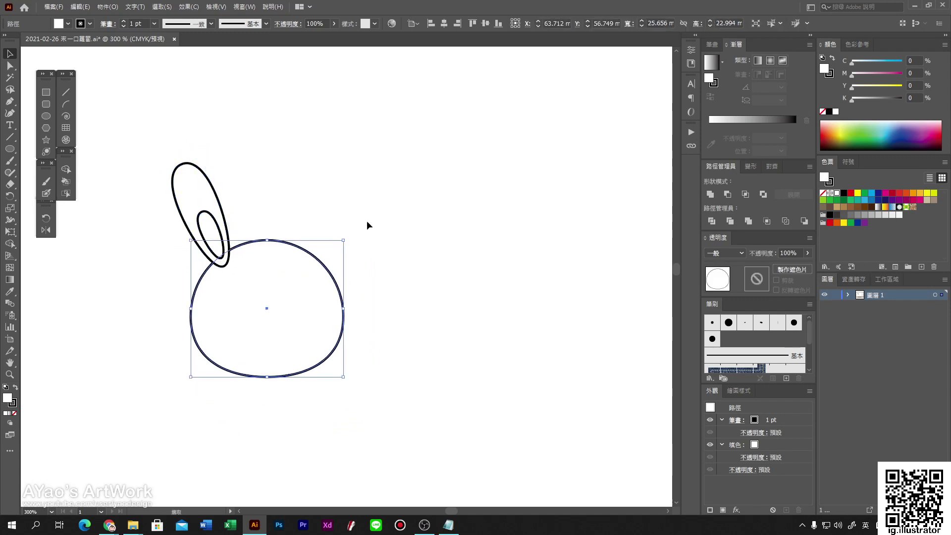
drag(218, 241, 232, 232)
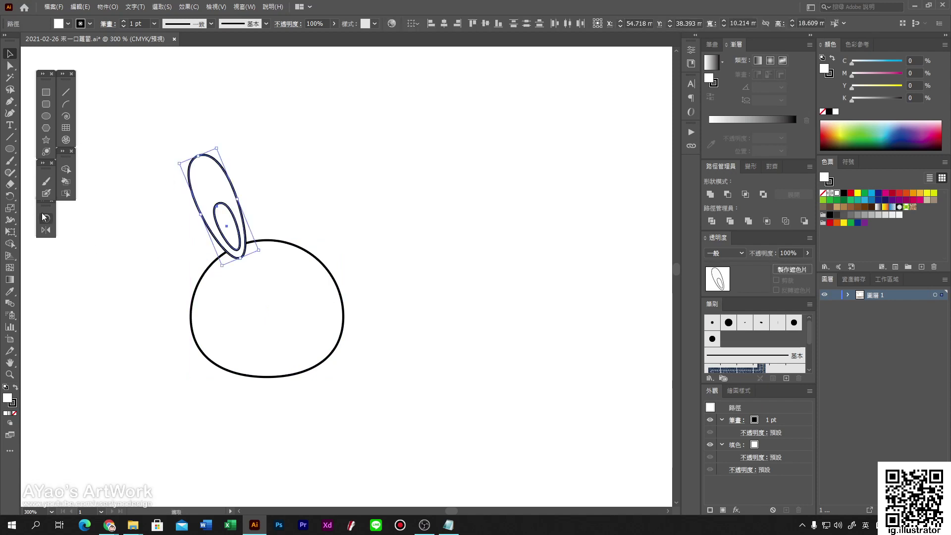
- Mirror a copy of the ear across the head's centre for the right ear
click(51, 228)
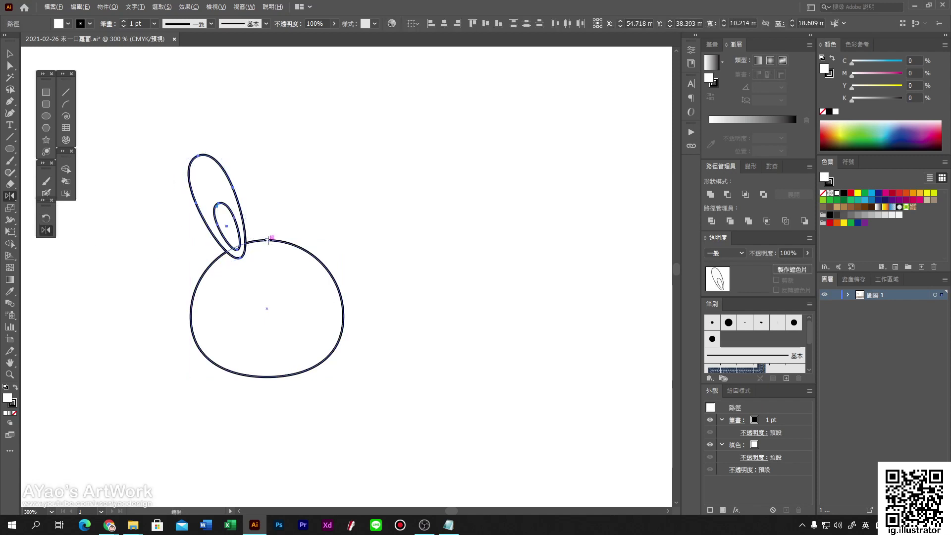
alt+click(268, 241)
click(636, 311)
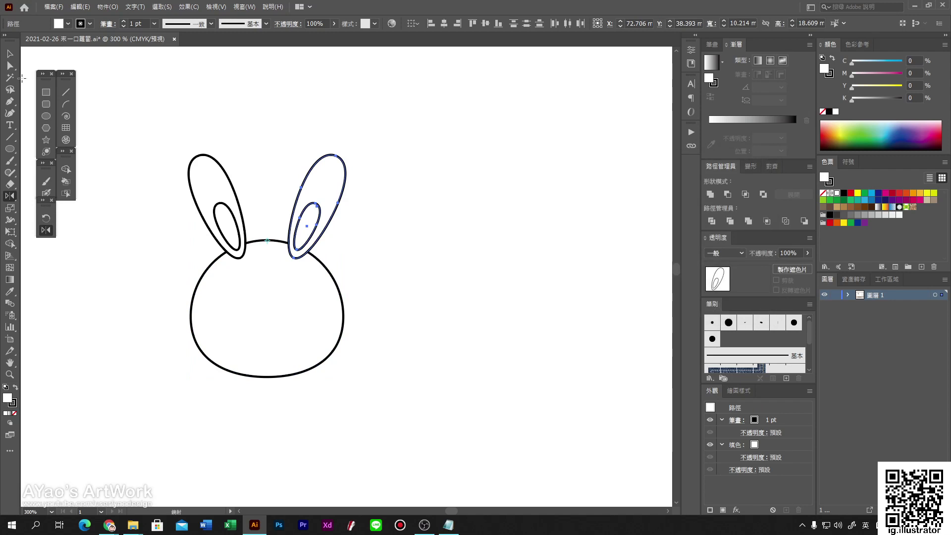
key(v)
click(131, 274)
click(46, 115)
- Raise the head's bottom anchor to flatten the head further
scroll(270, 313, up, 1)
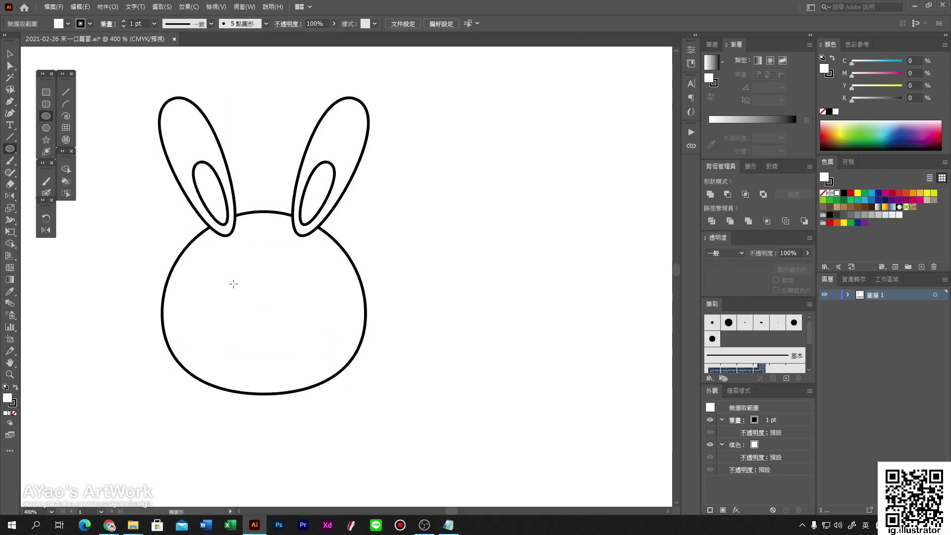
ctrl+click(261, 394)
drag(263, 394, 264, 371)
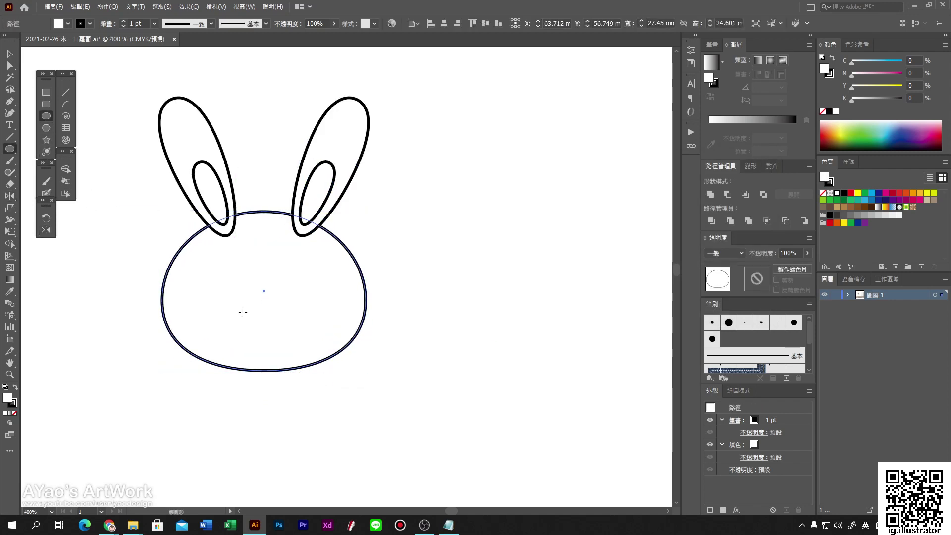
scroll(242, 312, up, 3)
- Draw a small solid black circle with no outline for the left eye
drag(233, 222, 259, 276)
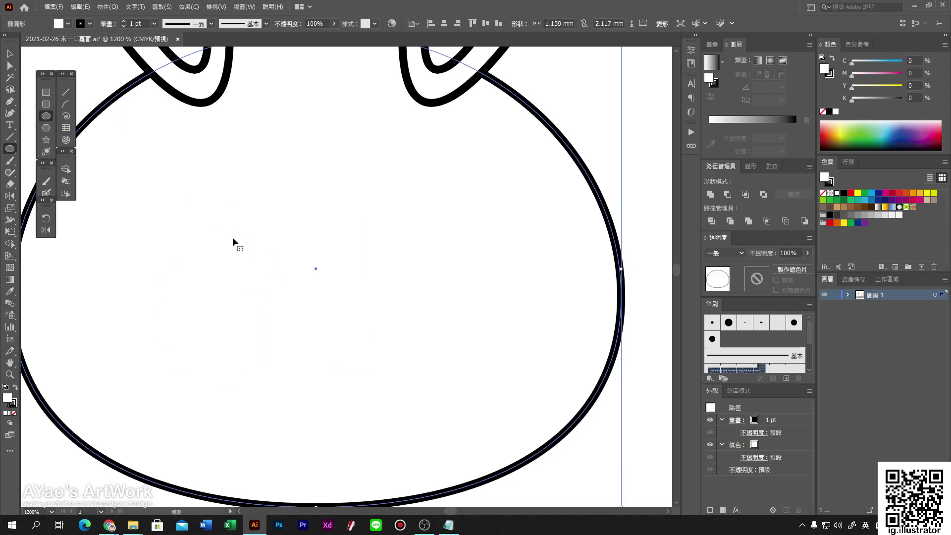
drag(236, 226, 274, 264)
key(shift+x)
key(v)
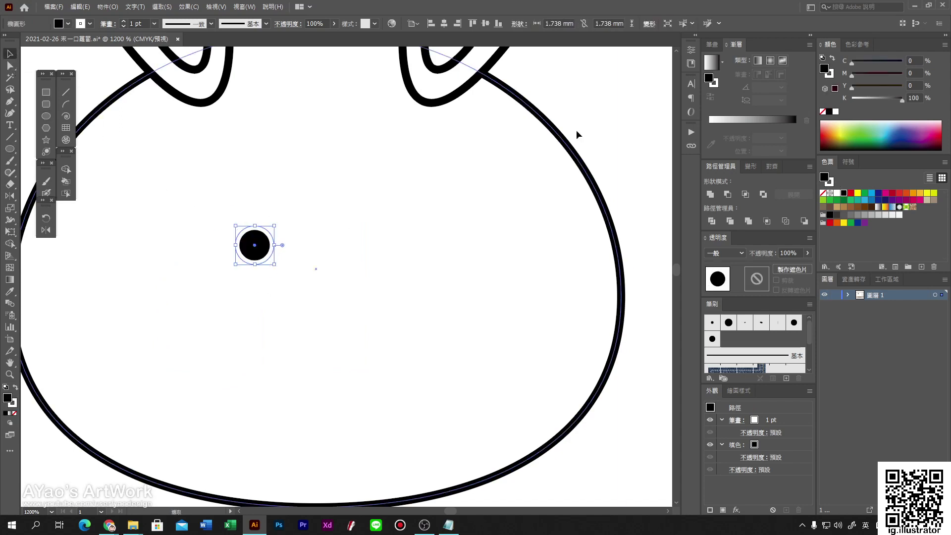
click(830, 77)
click(823, 111)
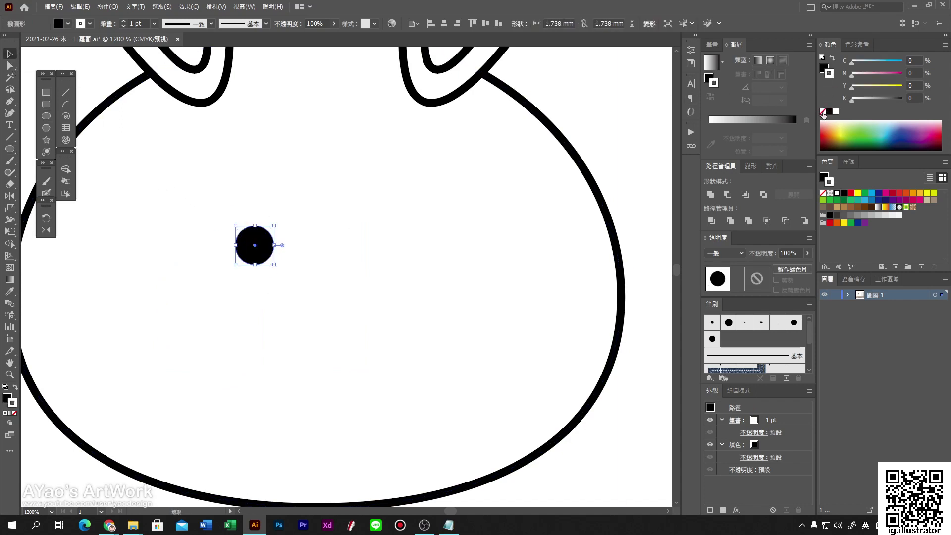
scroll(263, 256, down, 2)
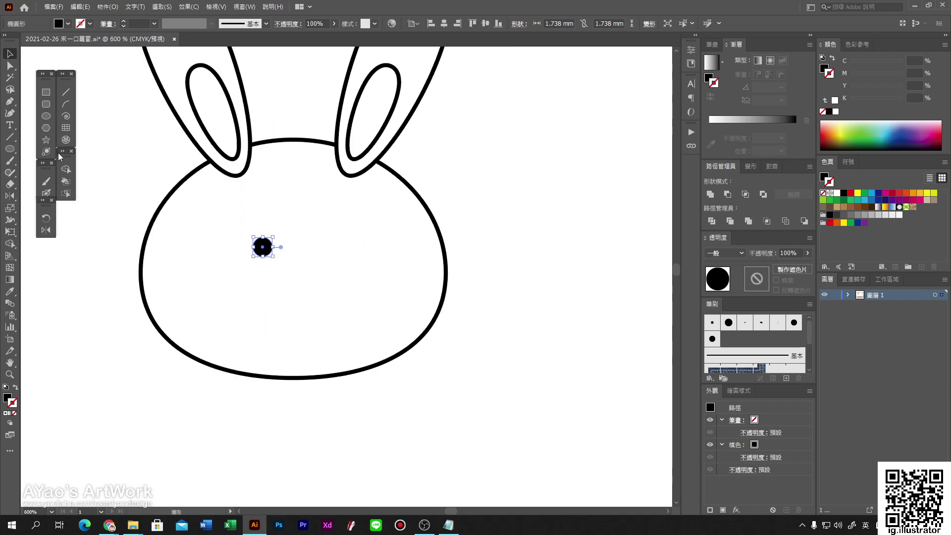
- Mirror a copy of the eye across the head's centre for the right eye
click(51, 233)
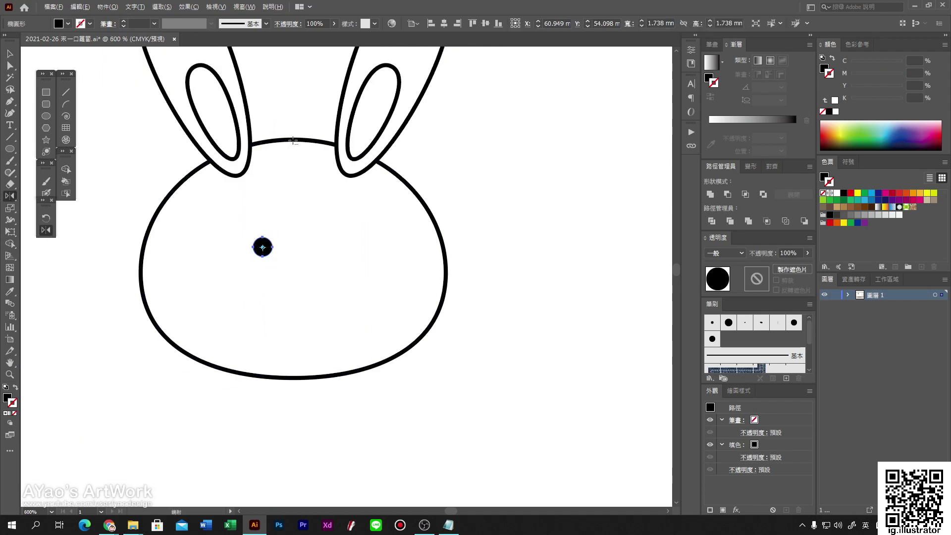
alt+click(293, 141)
click(644, 311)
key(ctrl+shift+a)
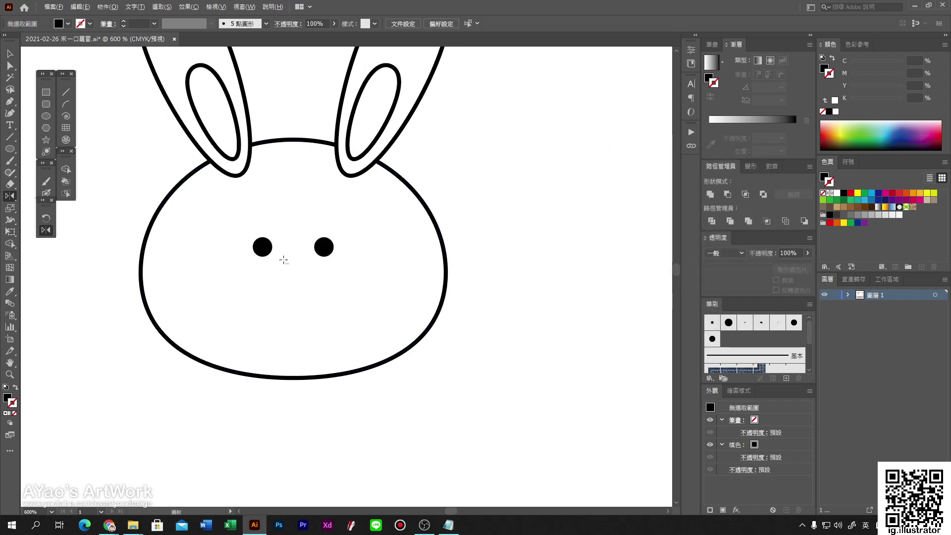
scroll(287, 255, up, 2)
click(16, 135)
scroll(327, 277, up, 2)
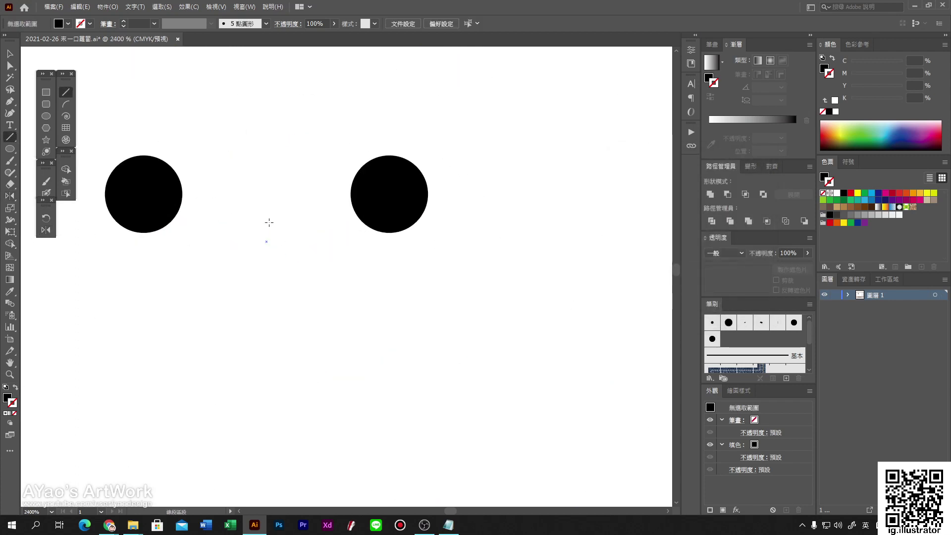
- Draw a short vertical black line between the eyes with rounded caps
drag(267, 216, 266, 247)
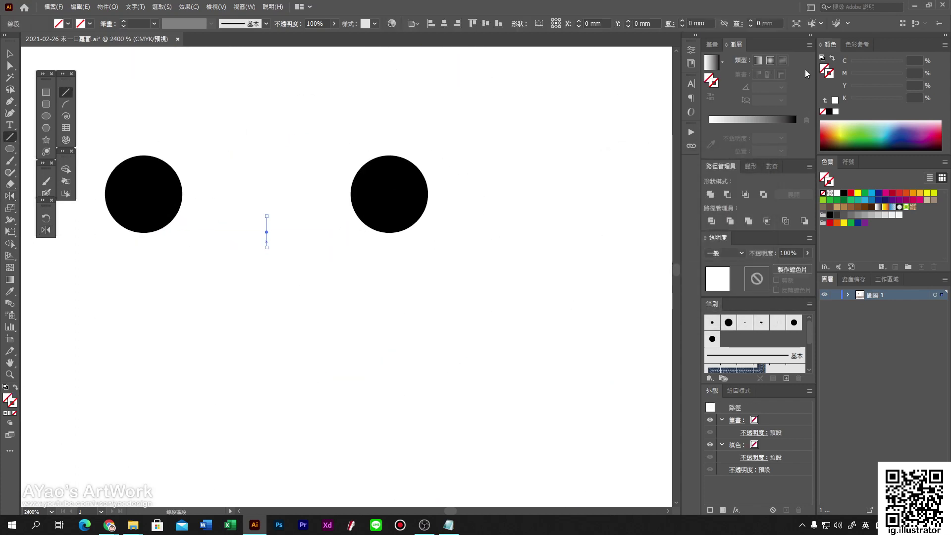
click(829, 112)
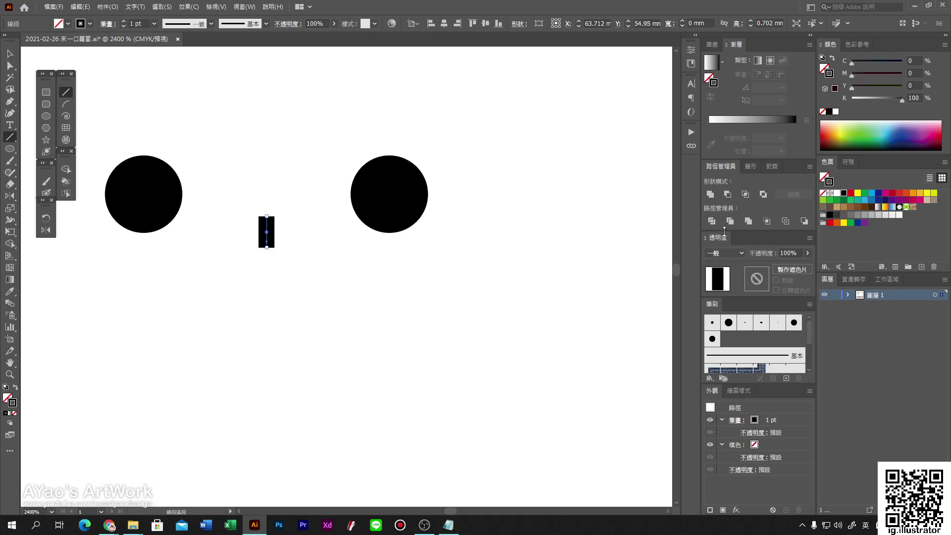
click(712, 45)
click(750, 73)
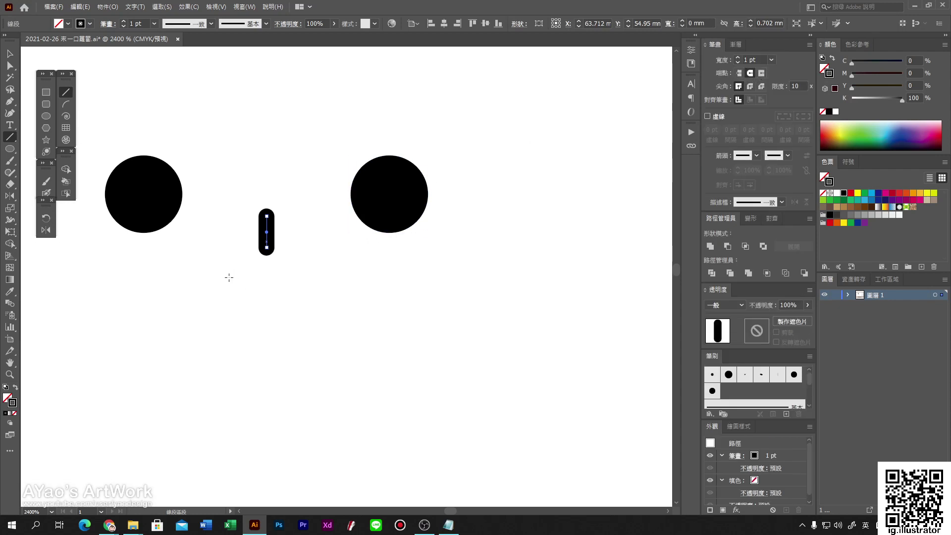
- Add a slanted line from its bottom and adjust both endpoints into a bent stroke
drag(229, 277, 266, 247)
click(9, 68)
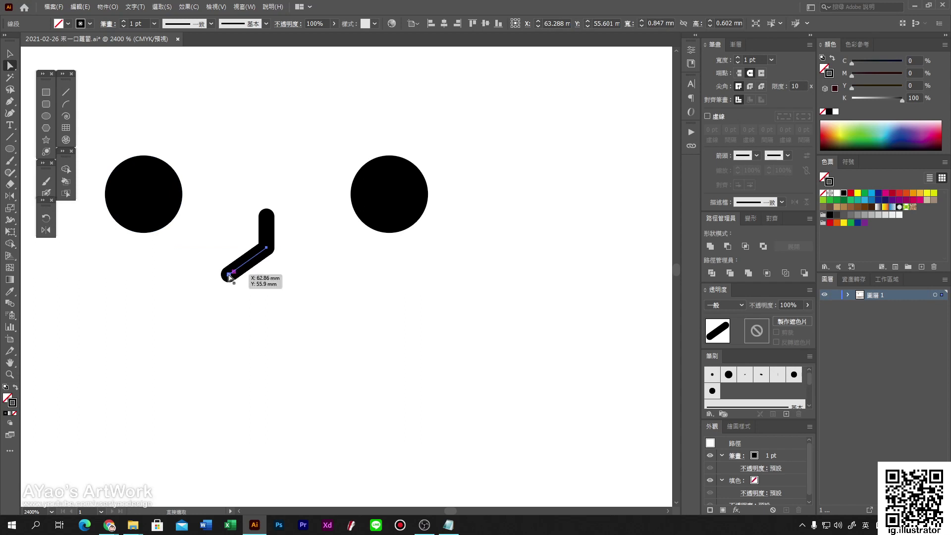
drag(229, 274, 242, 266)
drag(267, 217, 267, 229)
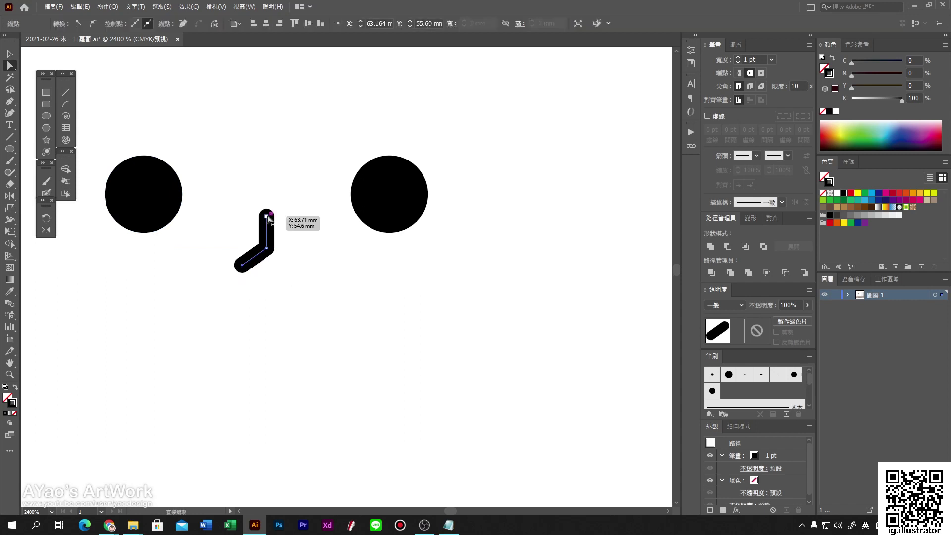
click(254, 255)
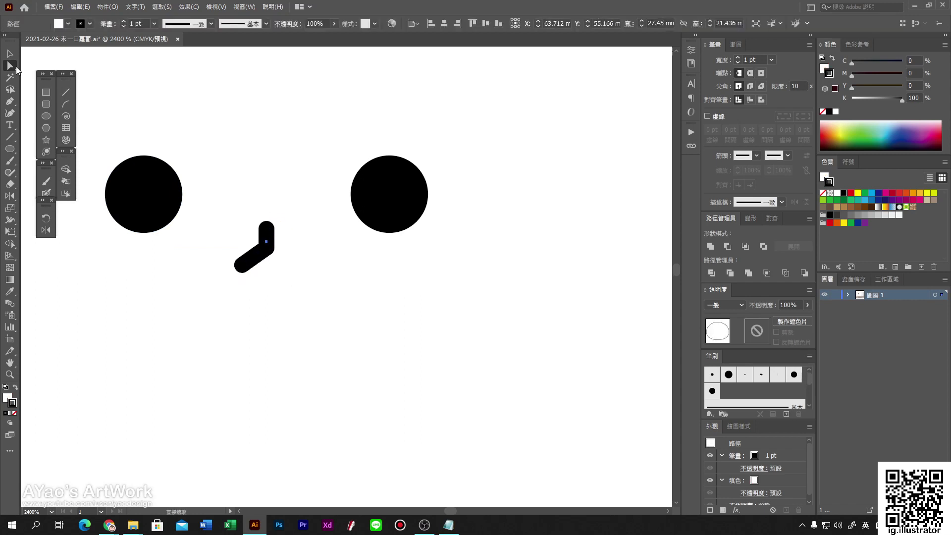
click(255, 256)
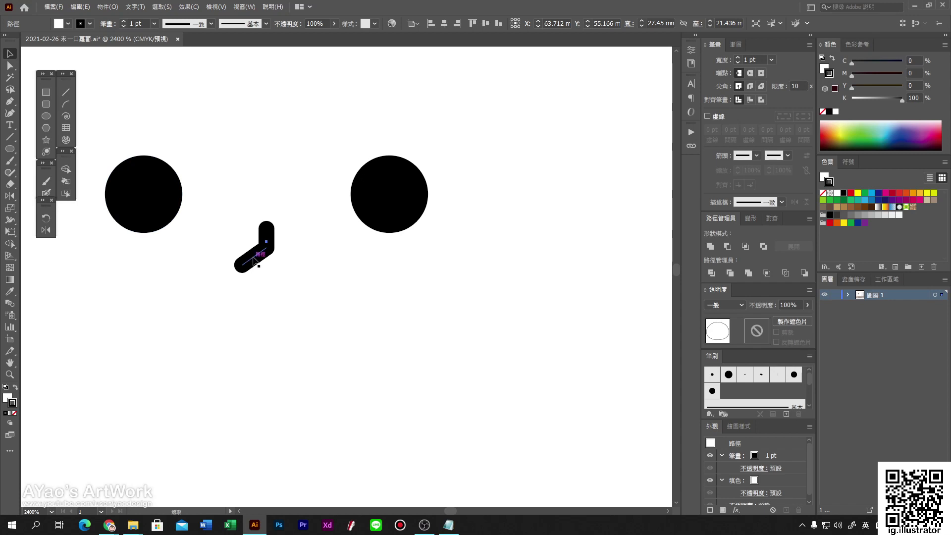
- Mirror a copy of the diagonal stroke vertically to complete the inverted-Y nose
click(47, 230)
alt+click(267, 247)
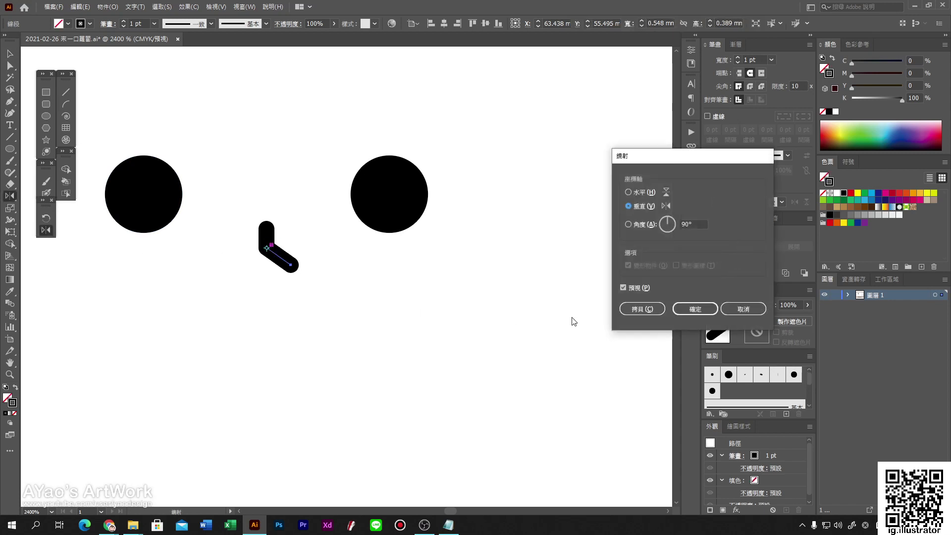
click(642, 309)
scroll(386, 357, down, 3)
- Draw a left cheek circle with no outline and a light grey fill
scroll(385, 358, down, 5)
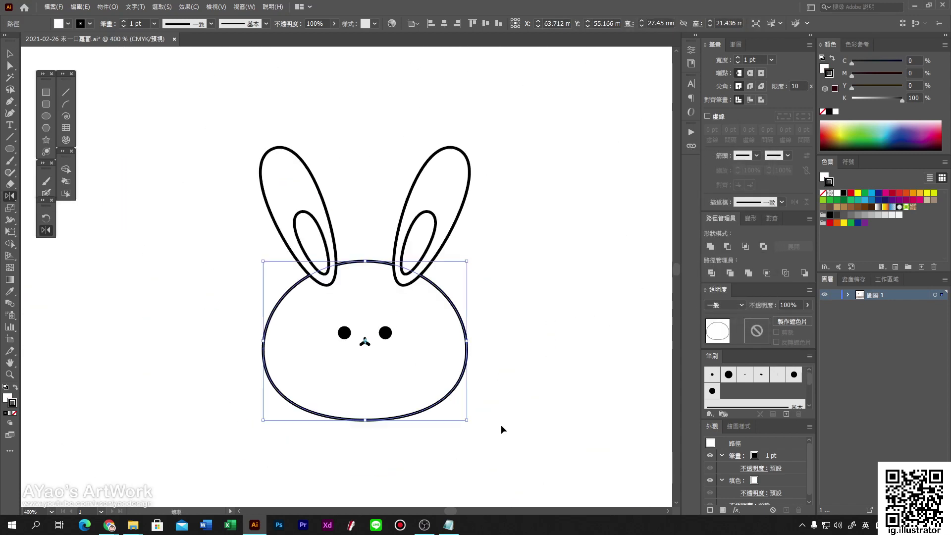
click(503, 373)
click(46, 116)
scroll(287, 261, up, 3)
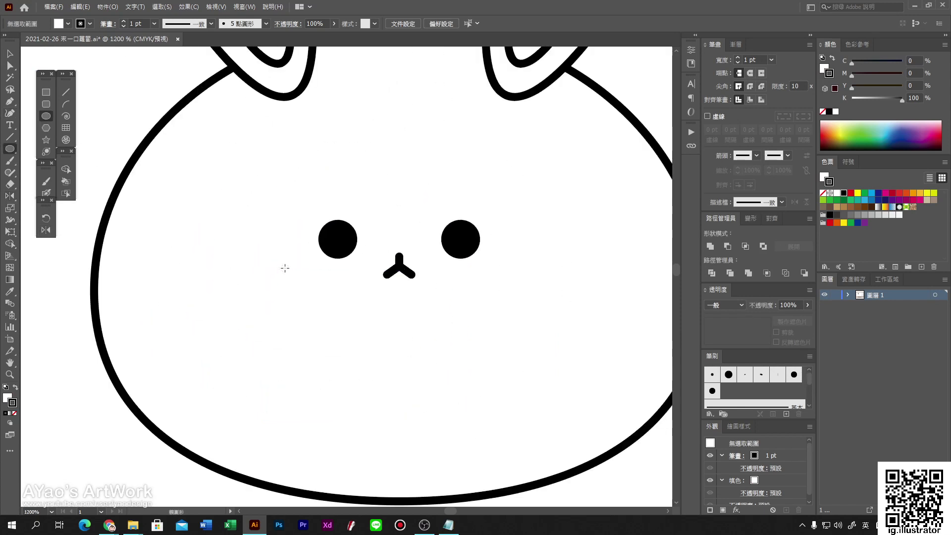
drag(187, 228, 315, 354)
key(shift+x)
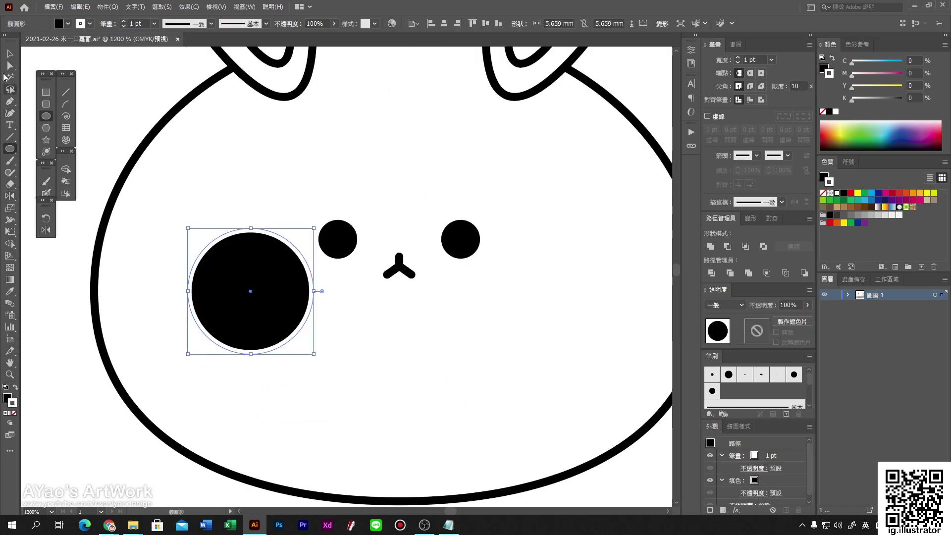
key(v)
click(822, 111)
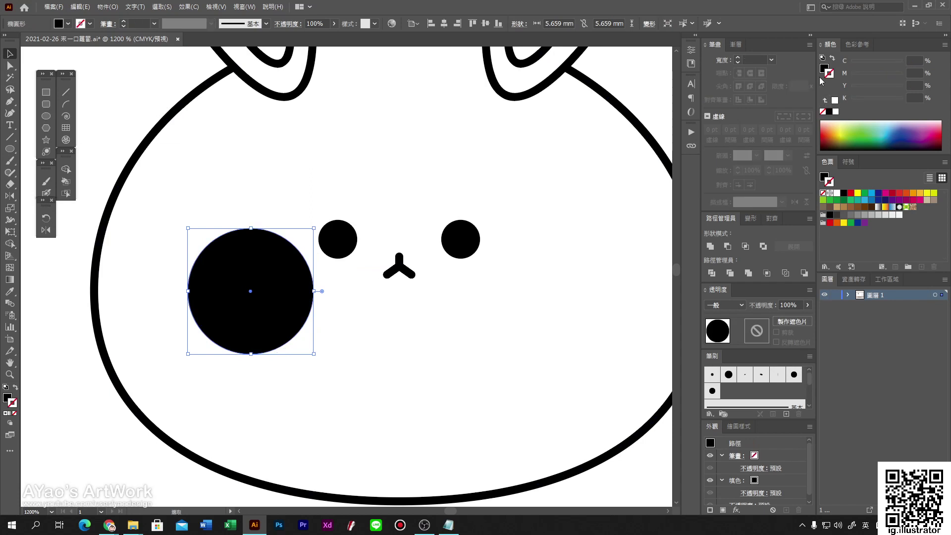
click(892, 215)
key(ctrl+minus)
key(ctrl+minus)
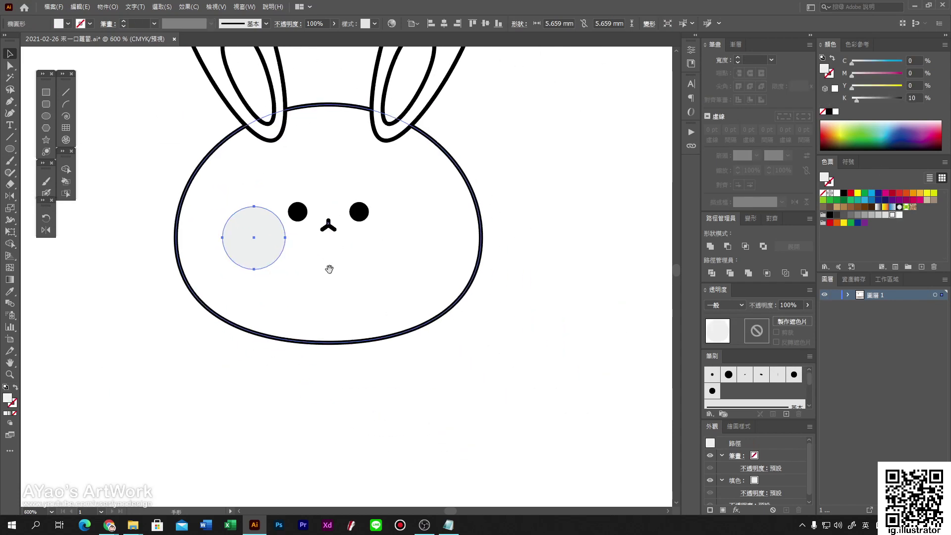
- Mirror a copy of the cheek across the nose centre onto the right side
click(46, 231)
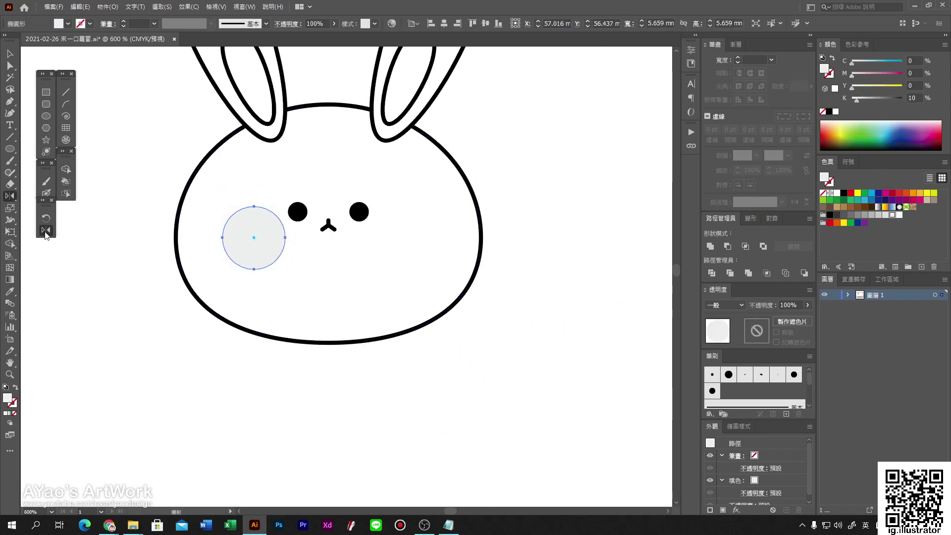
alt+click(328, 220)
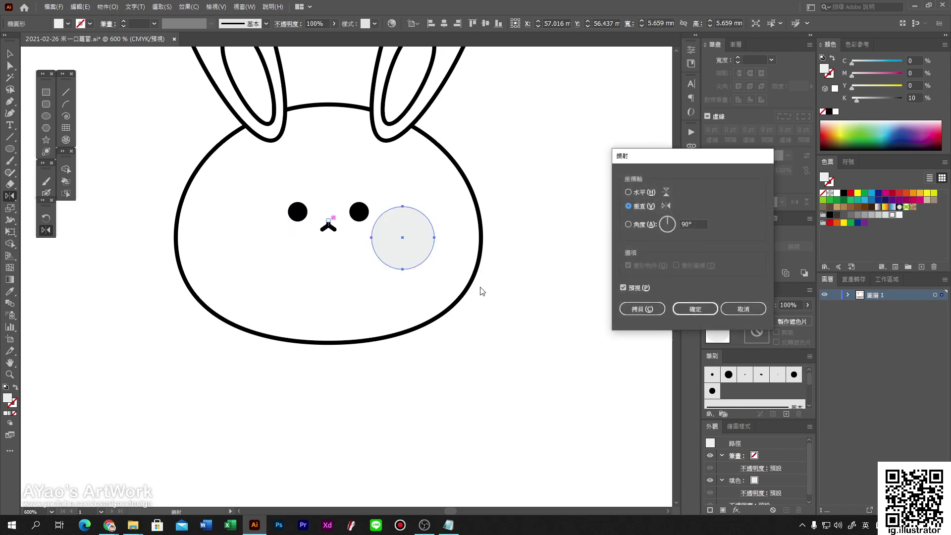
click(642, 311)
key(v)
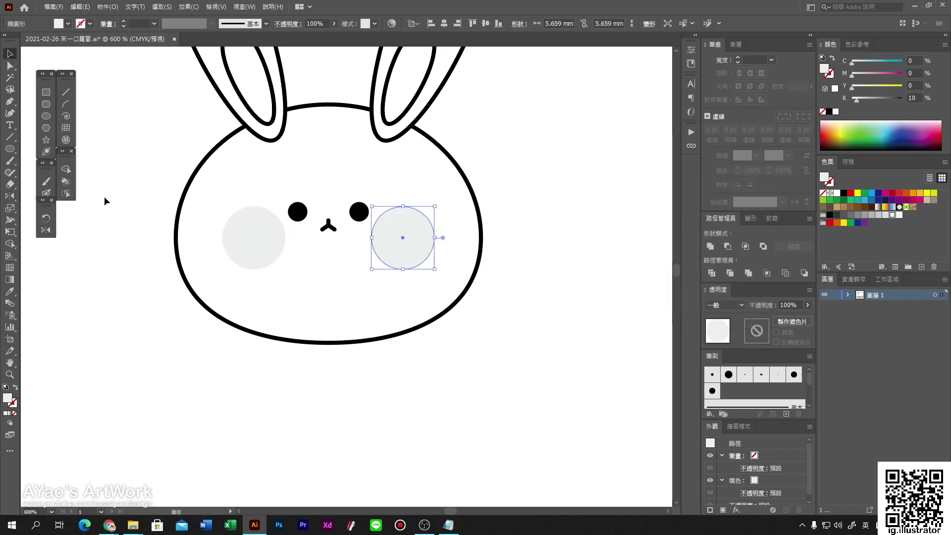
click(104, 200)
scroll(223, 351, down, 3)
scroll(278, 376, down, 4)
scroll(301, 313, up, 3)
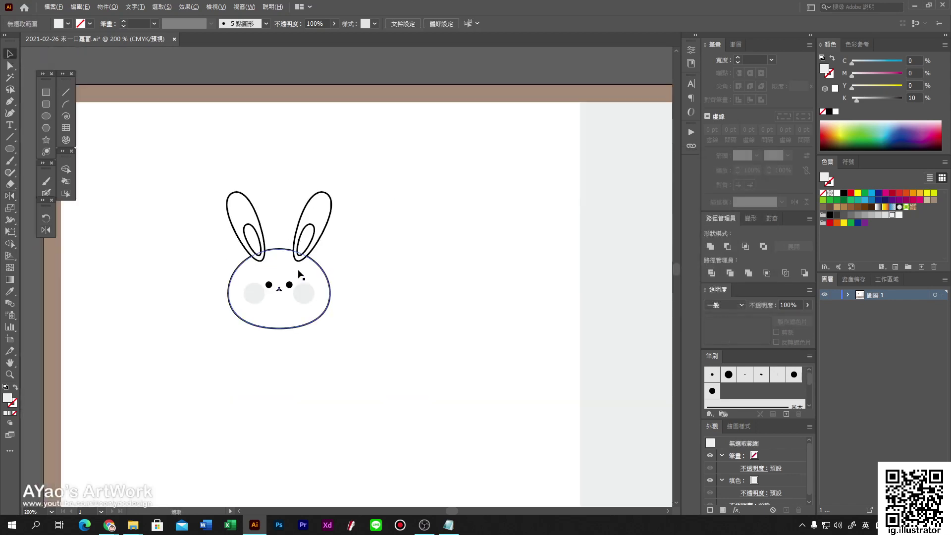
scroll(277, 297, up, 2)
click(289, 217)
shift+click(187, 208)
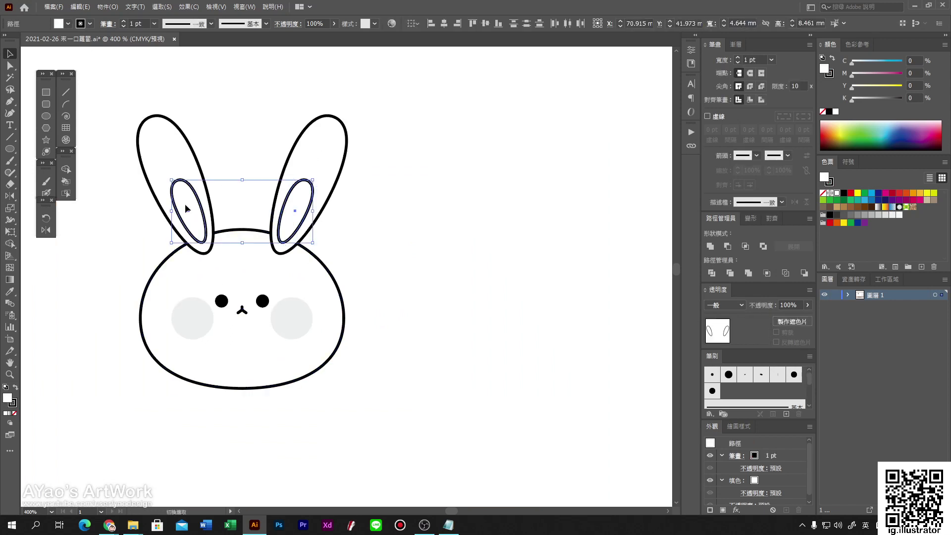
- Eyedropper the cheek's light grey fill onto both inner-ear ellipses
click(10, 291)
click(192, 317)
key(ctrl+shift+a)
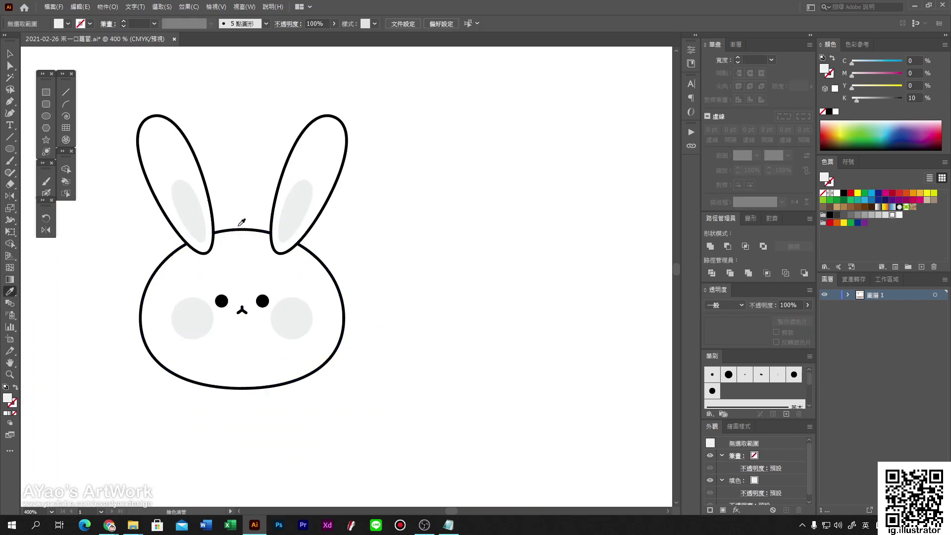
click(10, 55)
- Duplicate the head downward, shrink it to body size, and send it behind the head
scroll(319, 254, down, 5)
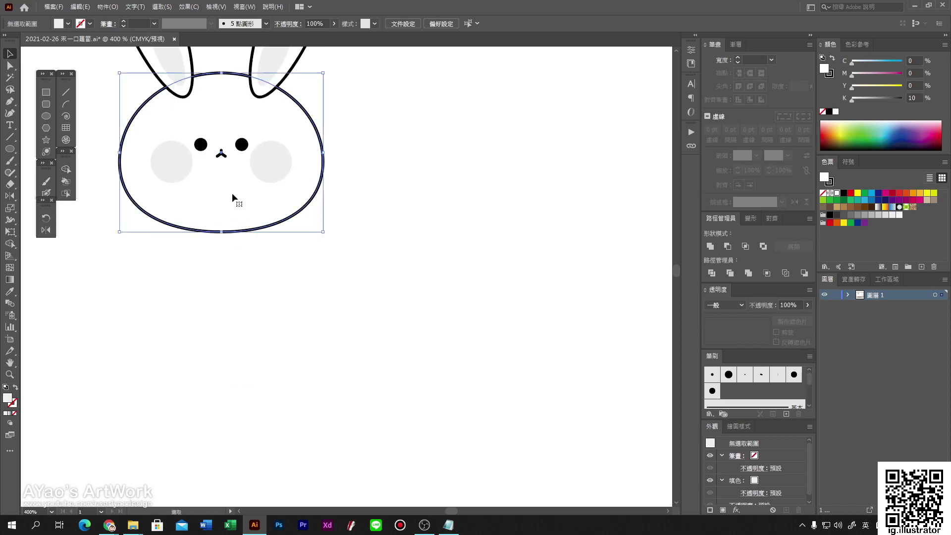
drag(243, 185, 250, 289)
drag(325, 343, 294, 312)
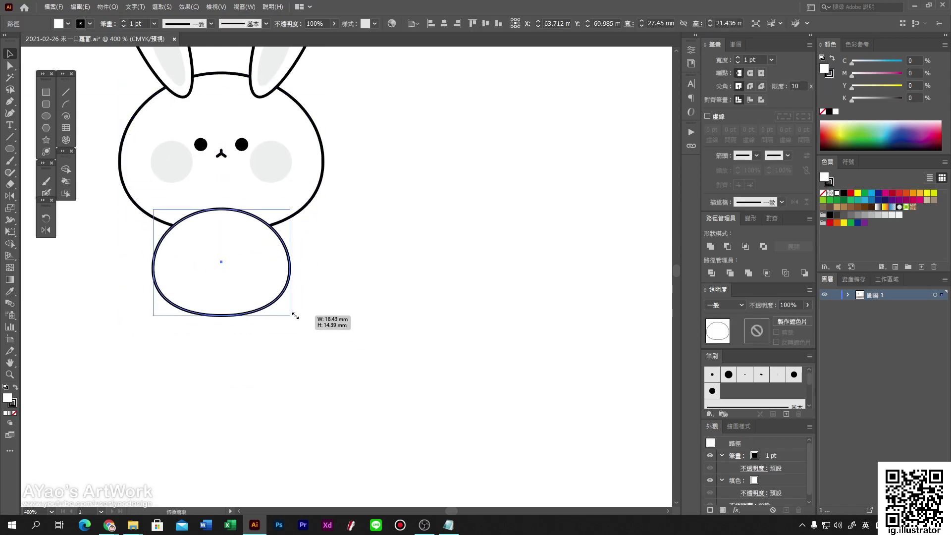
drag(221, 208, 221, 200)
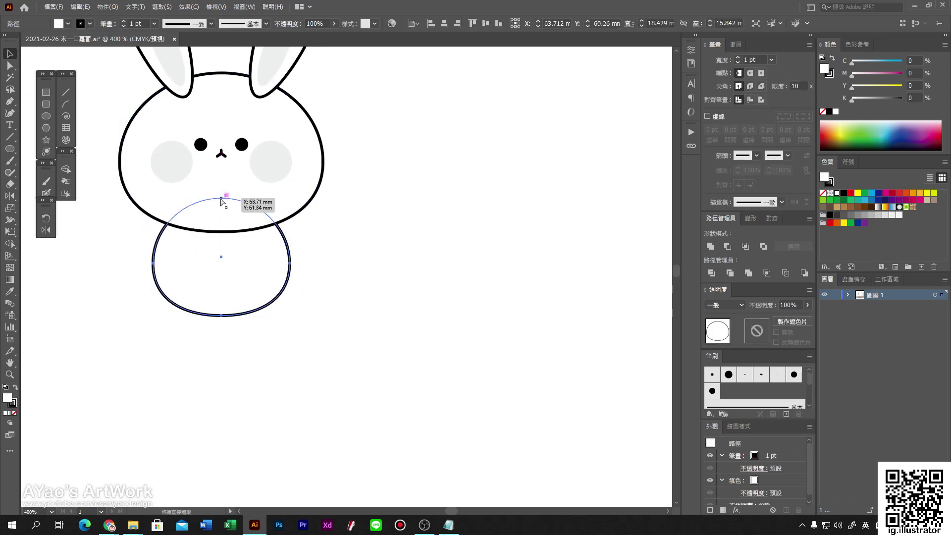
click(299, 266)
click(231, 217)
key(ctrl+shift+bracketleft)
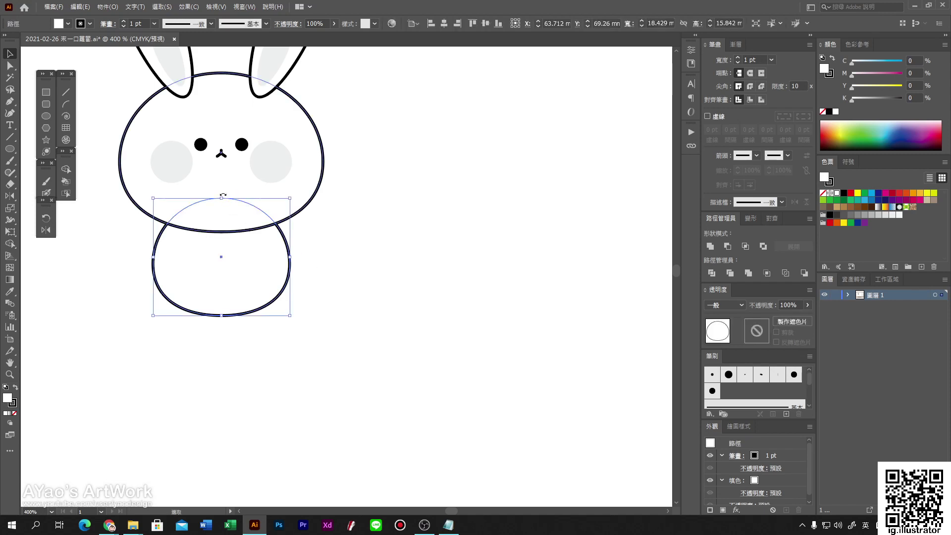
- Make the body taller, tuck it under the head, and raise its bottom anchor
drag(221, 198, 221, 176)
key(ctrl+shift+a)
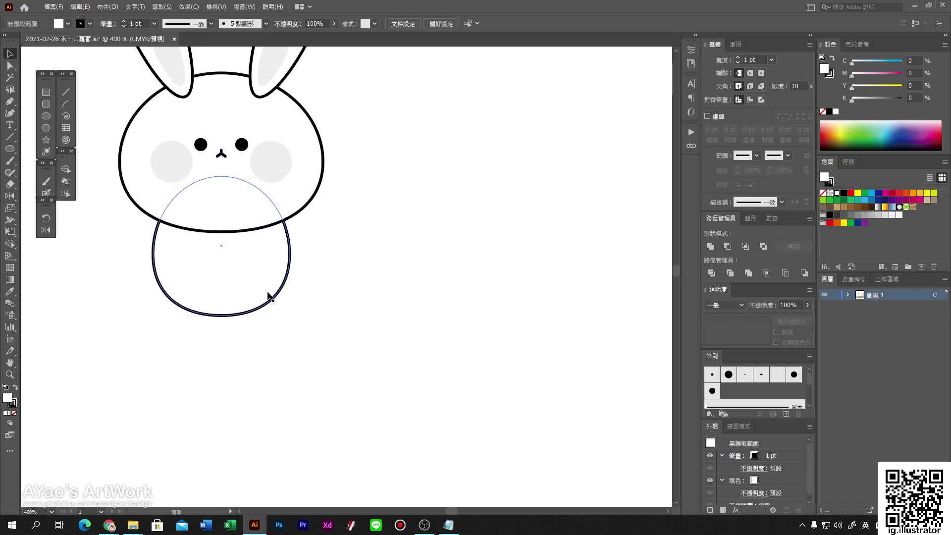
click(267, 295)
drag(265, 291, 266, 286)
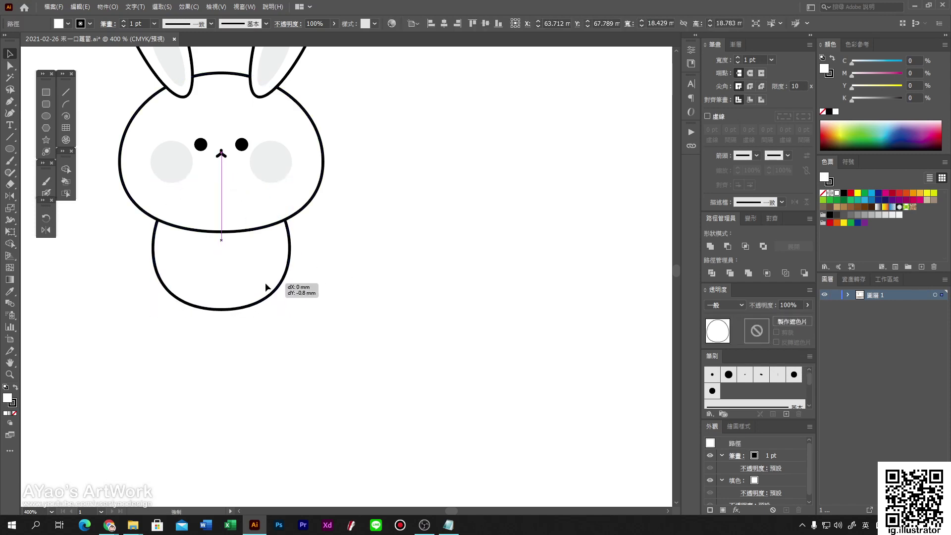
click(10, 66)
mouse_move(166, 349)
mouse_down()
mouse_move(233, 302)
mouse_move(219, 296)
mouse_move(221, 310)
mouse_up()
click(231, 269)
click(206, 325)
key(ctrl+shift+a)
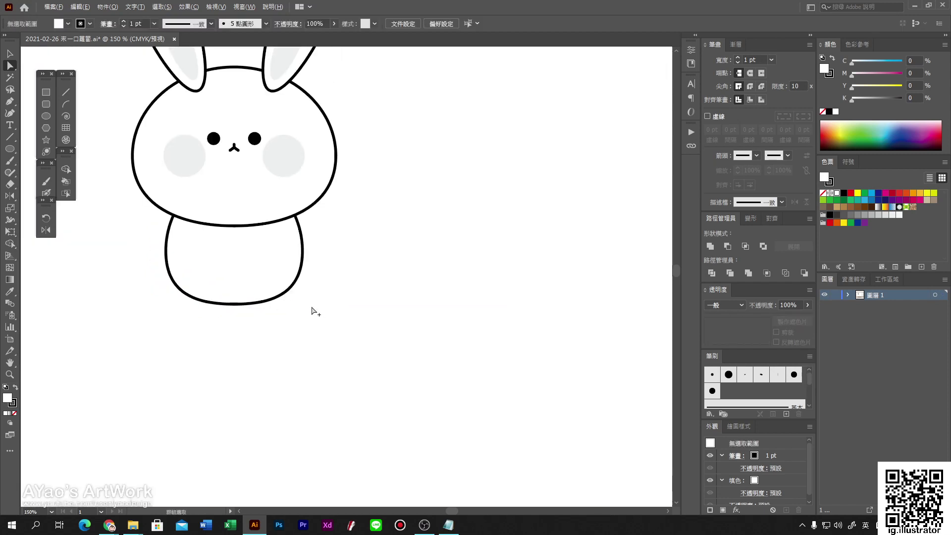
- Draw a small ellipse at the body's bottom, reshape it into an egg, and send it behind
click(46, 115)
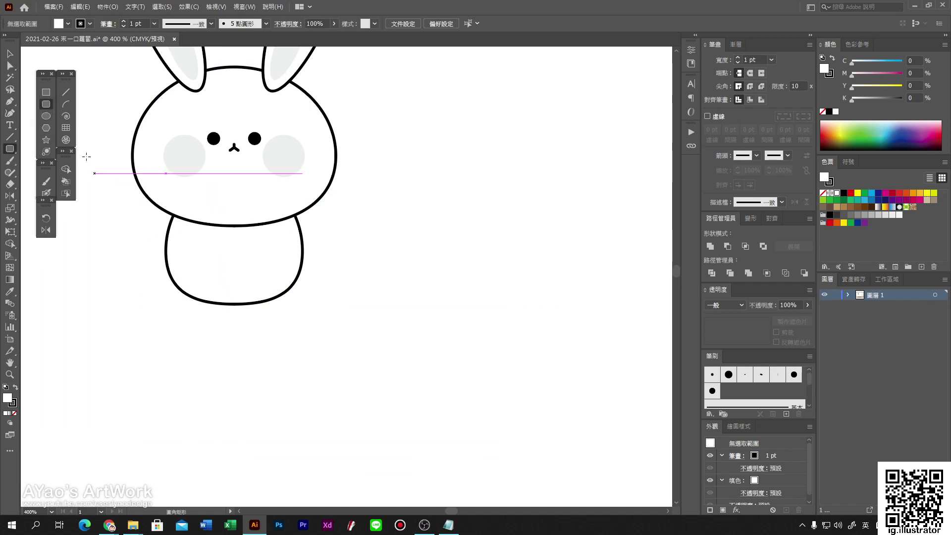
scroll(238, 295, up, 3)
drag(165, 262, 210, 334)
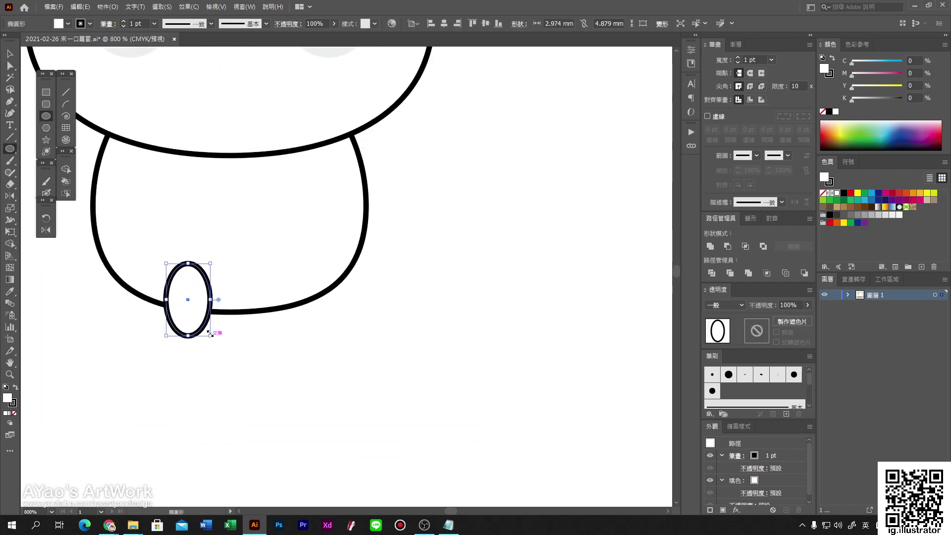
click(18, 78)
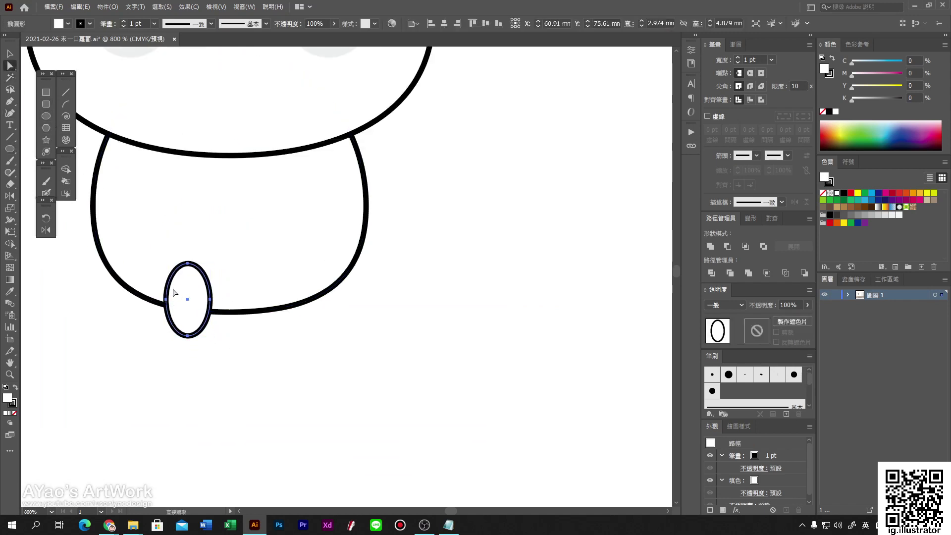
click(211, 300)
mouse_move(212, 301)
mouse_down()
mouse_move(213, 309)
mouse_move(177, 304)
mouse_up()
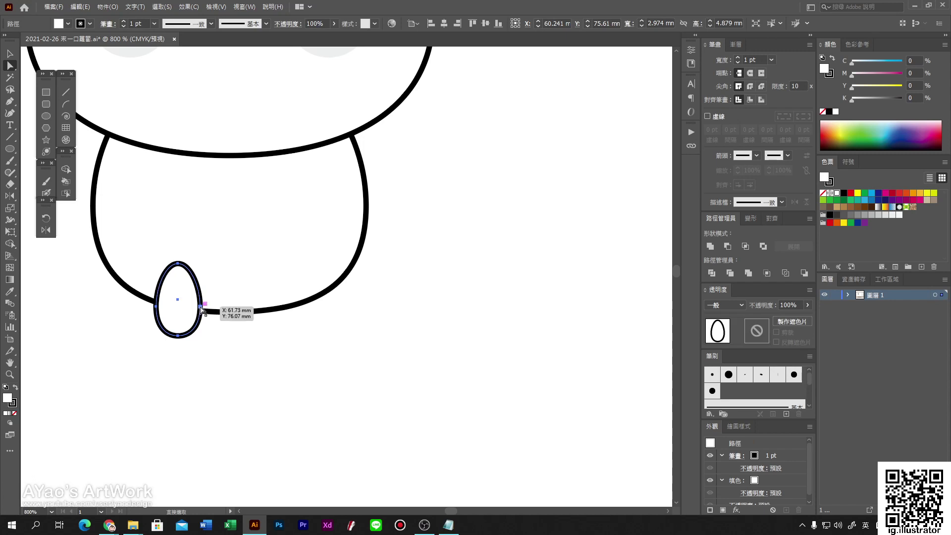
click(199, 314)
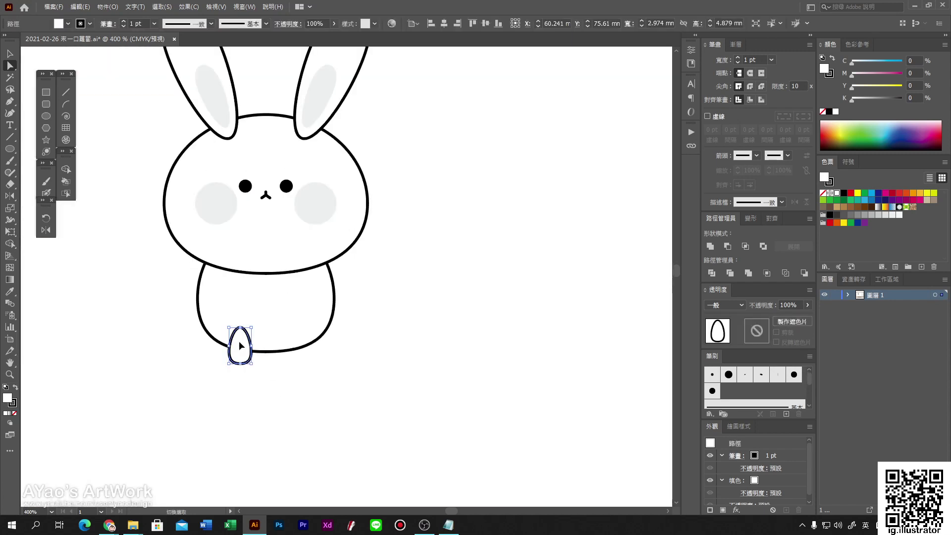
key(ctrl+[)
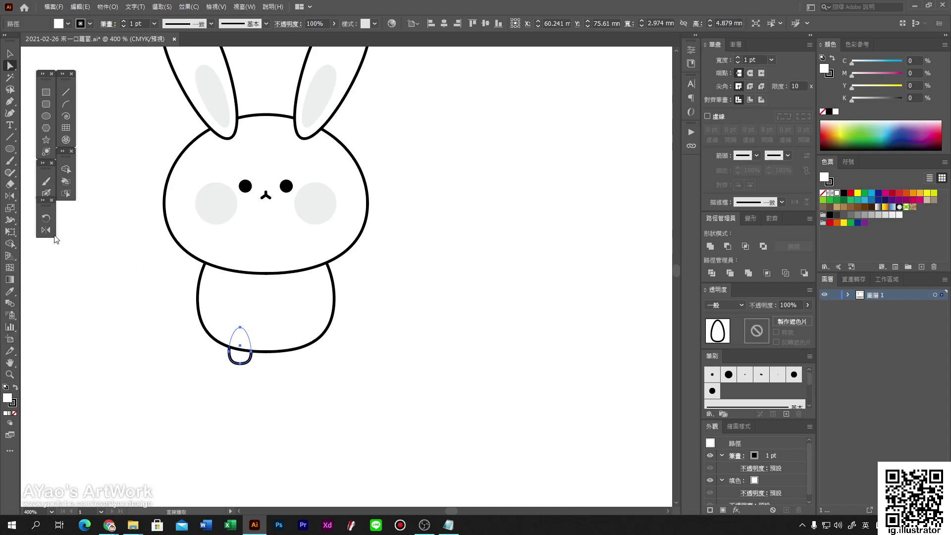
- Mirror a copy of the foot across the body's centre onto the right
click(46, 230)
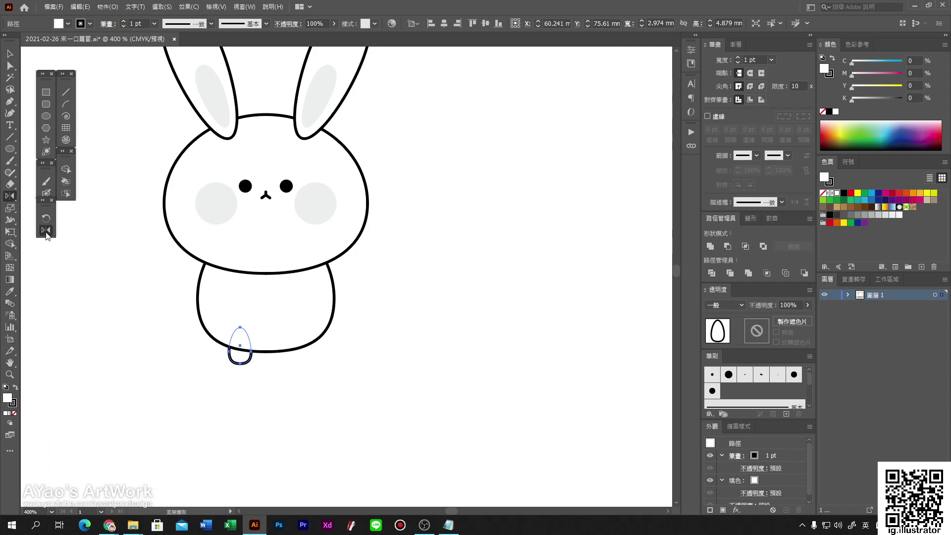
alt+click(266, 272)
click(644, 313)
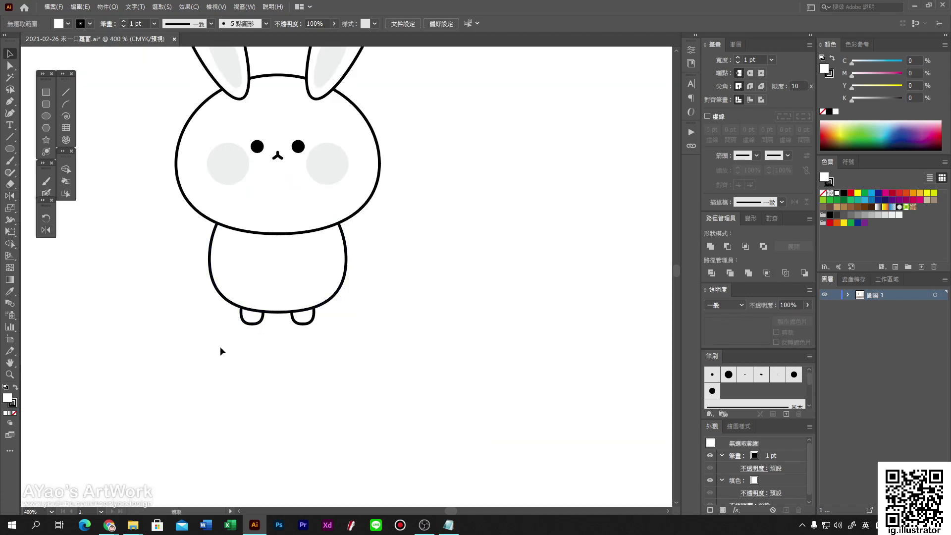
- Shorten the body and move and tilt a foot shape into a left arm
drag(219, 346, 292, 252)
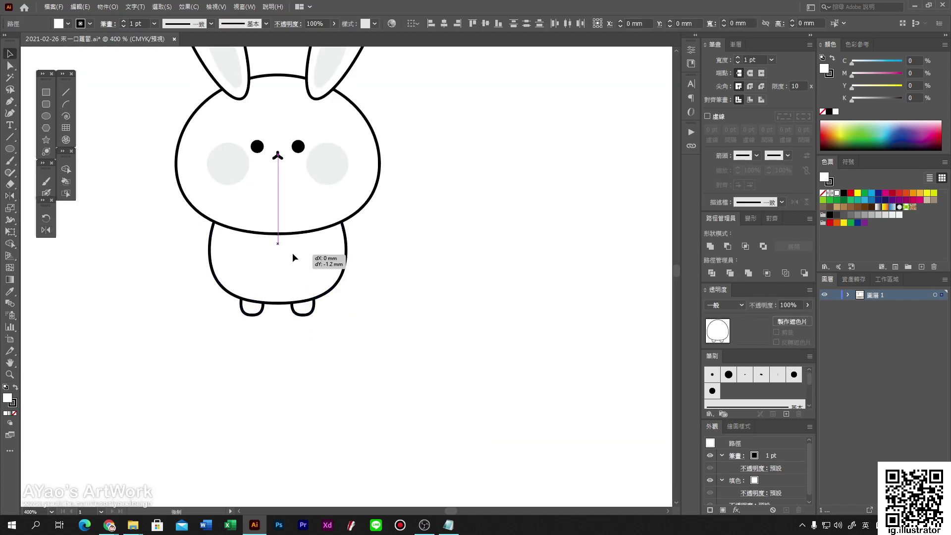
scroll(253, 294, up, 1)
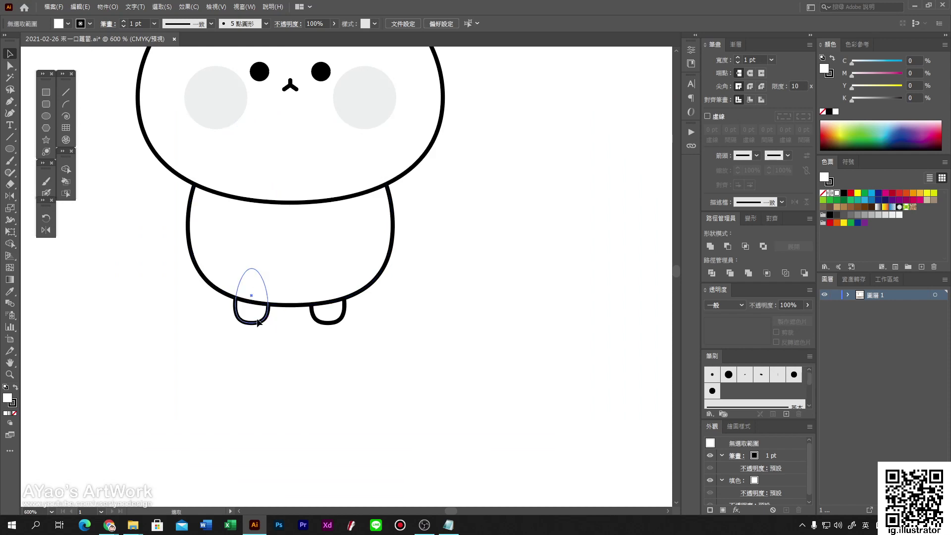
drag(248, 312, 248, 257)
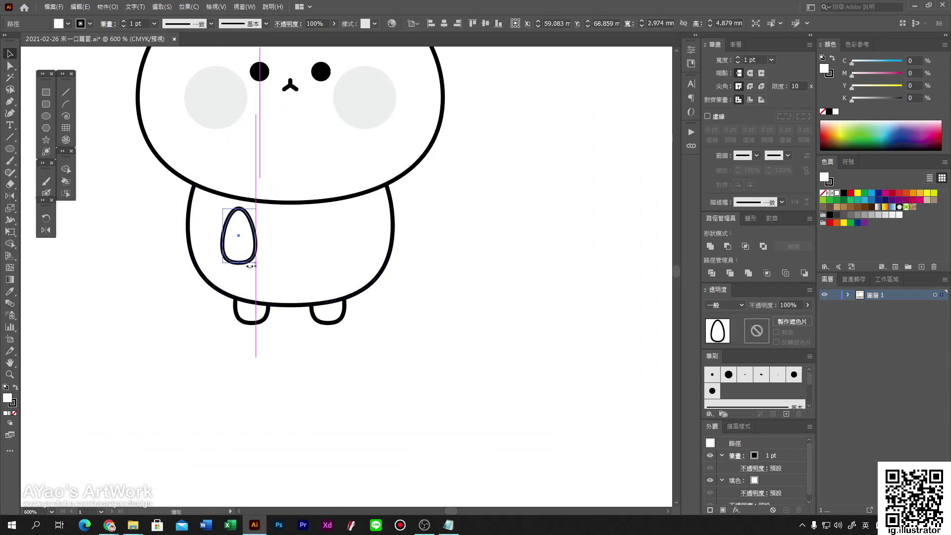
drag(260, 264, 236, 269)
drag(223, 230, 180, 209)
- Mirror a copy of the arm to the body's right side, then view the whole artboard
click(44, 230)
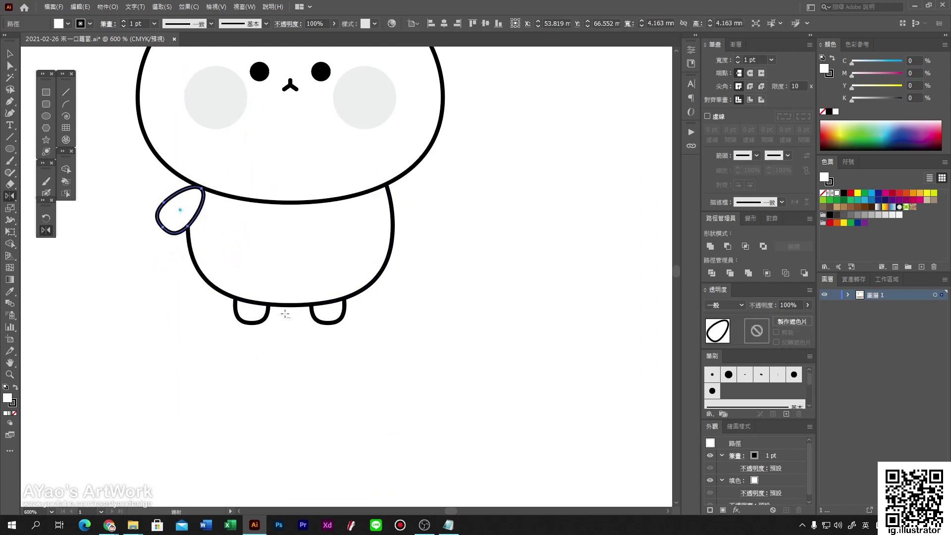
alt+click(290, 305)
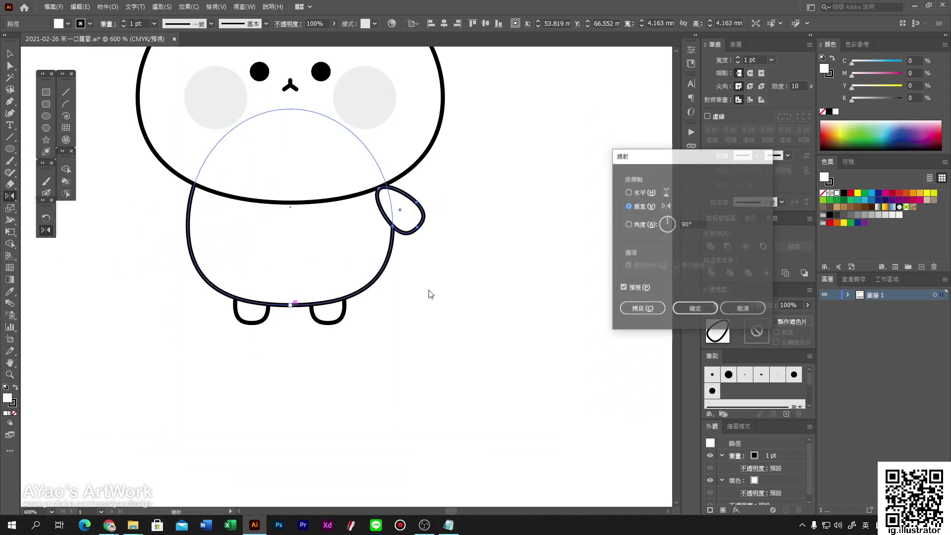
click(642, 308)
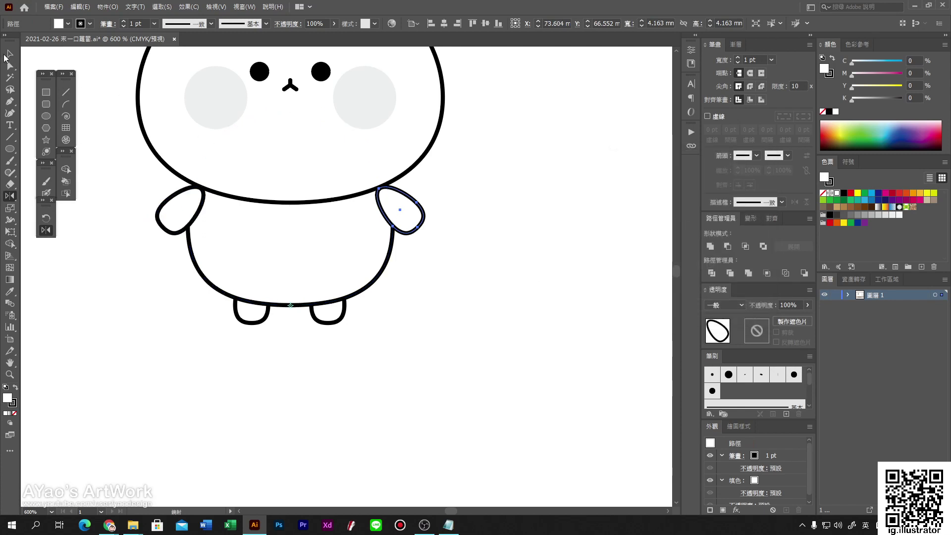
click(7, 58)
click(219, 328)
key(ctrl+1)
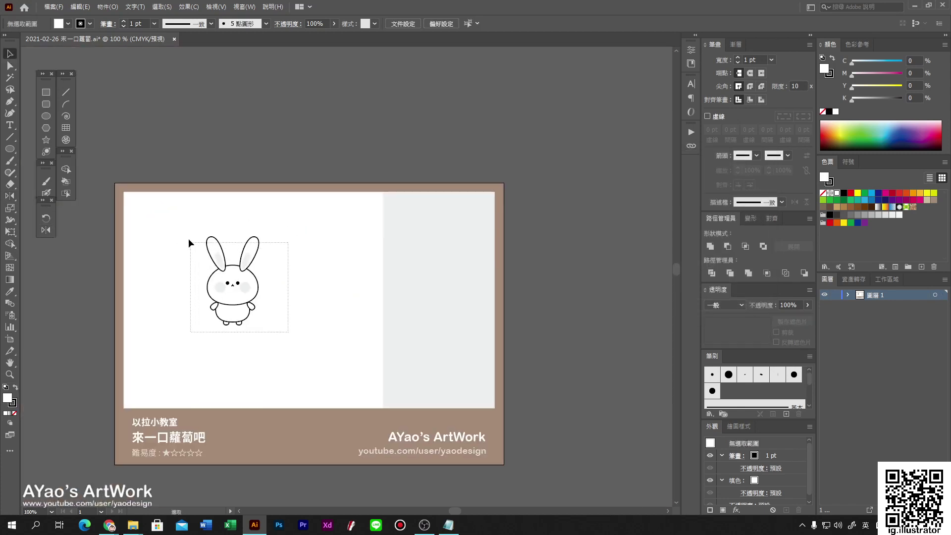
- Shift the first bunny left and place a copy of it to the right
drag(212, 250, 169, 262)
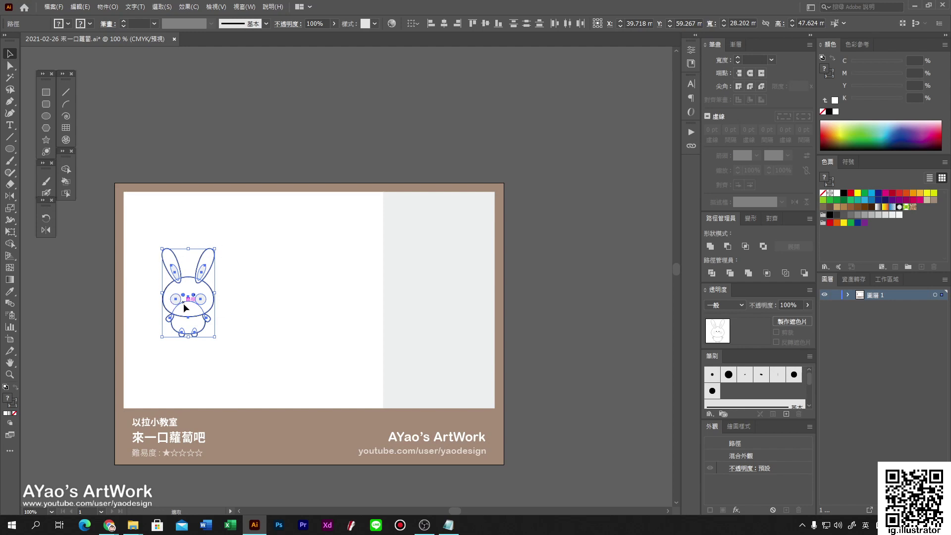
drag(184, 308, 260, 310)
scroll(233, 270, up, 3)
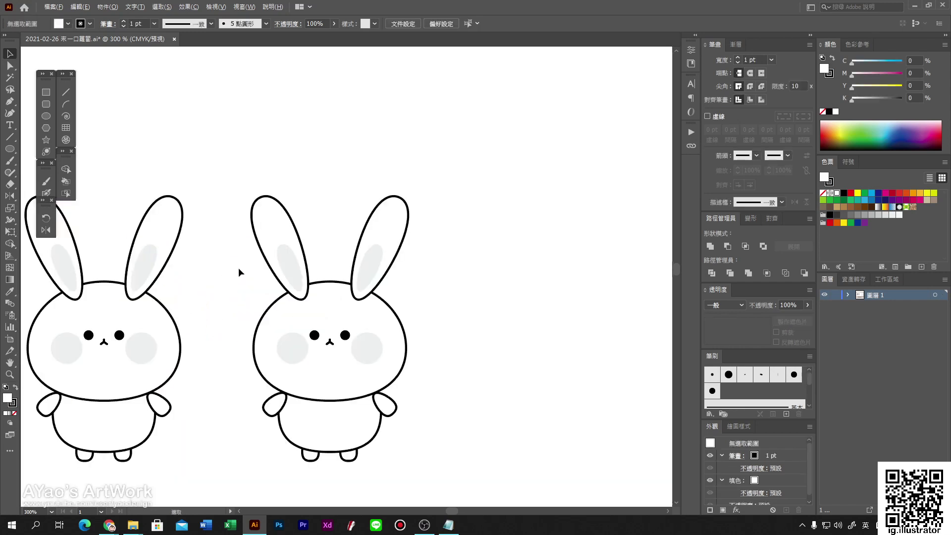
scroll(348, 321, up, 3)
- Unite the copy's head and ears, then paste the inner ear back behind the outline
click(246, 218)
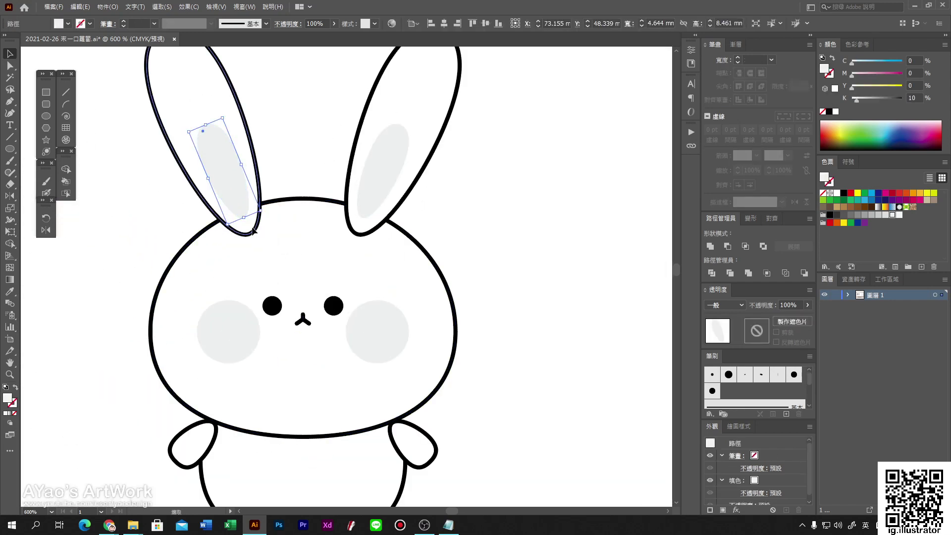
click(358, 237)
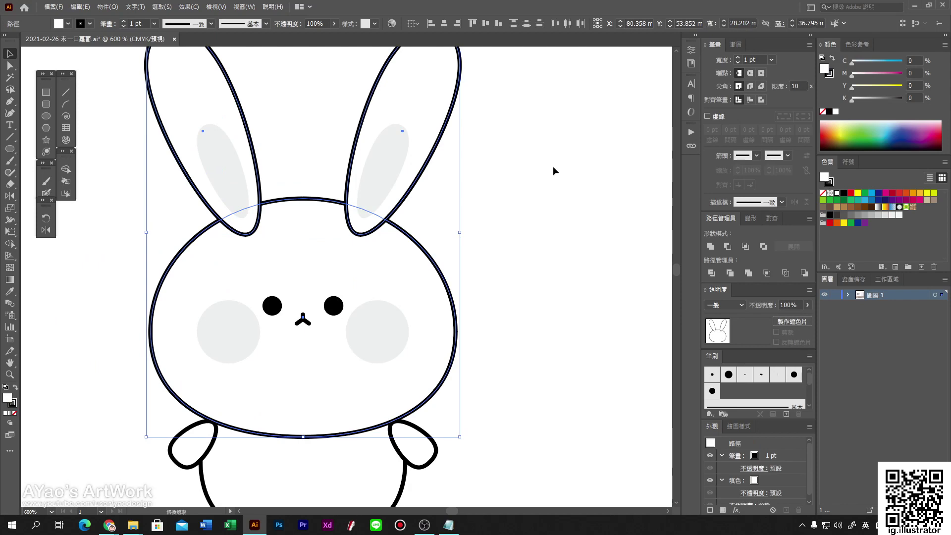
click(709, 247)
click(544, 296)
key(ctrl+x)
click(234, 185)
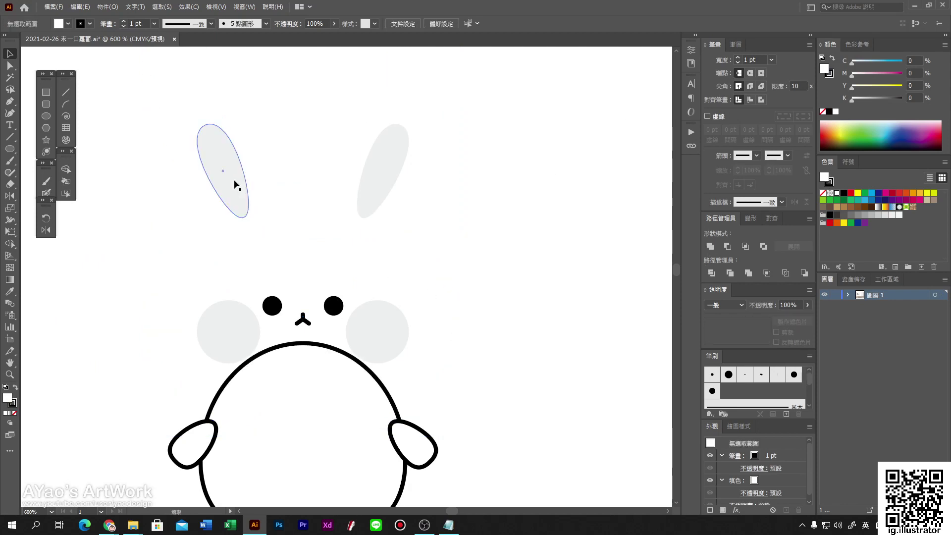
key(ctrl+b)
click(520, 292)
- Unite the copied bunny's body and arms into one outline with Pathfinder
scroll(506, 299, down, 2)
drag(499, 331, 426, 207)
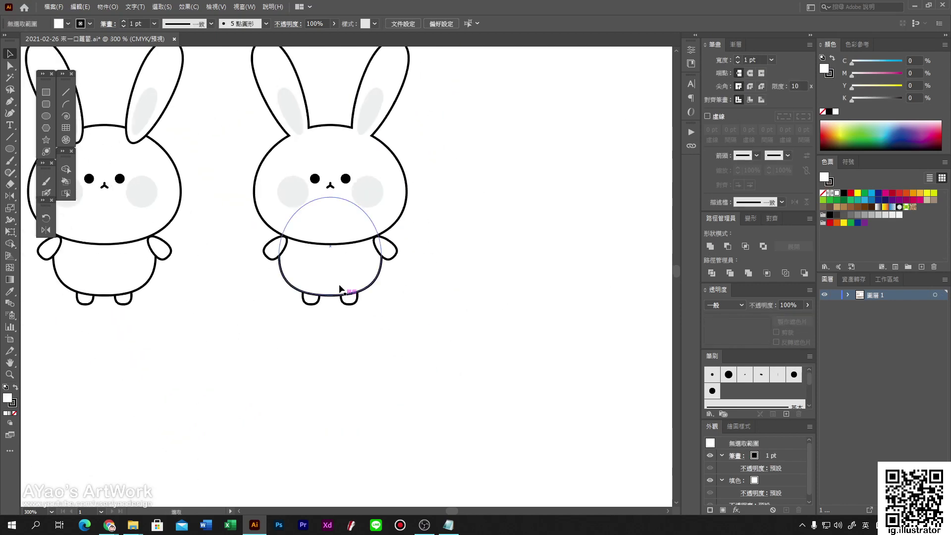
click(346, 268)
shift+click(395, 257)
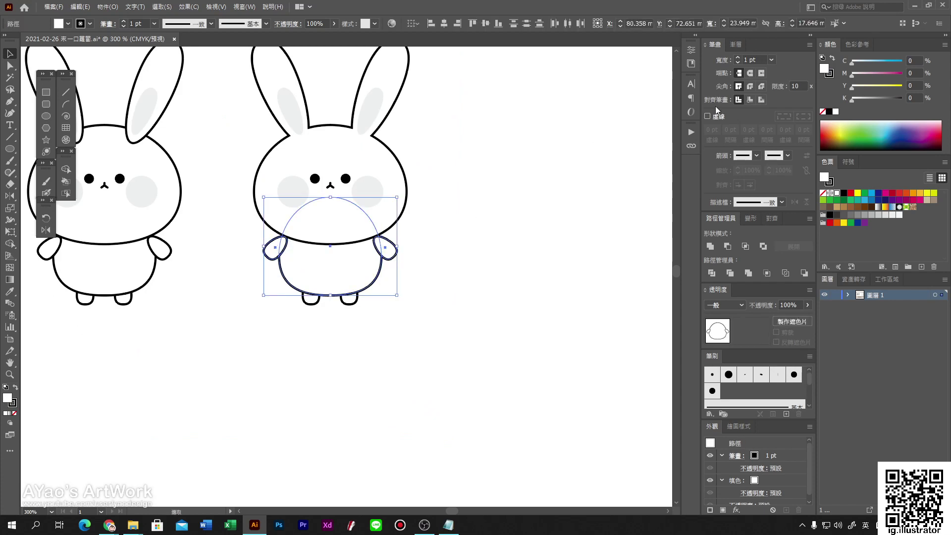
click(710, 246)
click(519, 314)
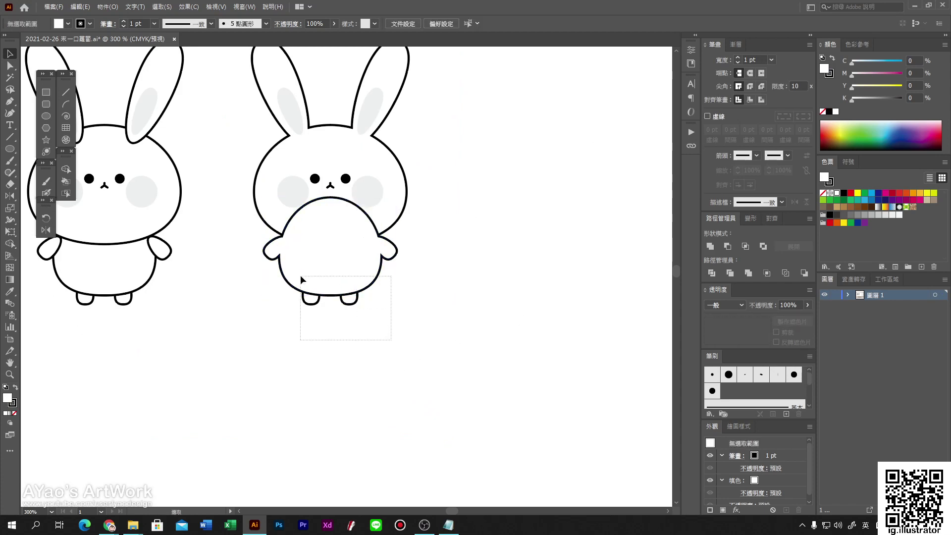
drag(300, 275, 300, 276)
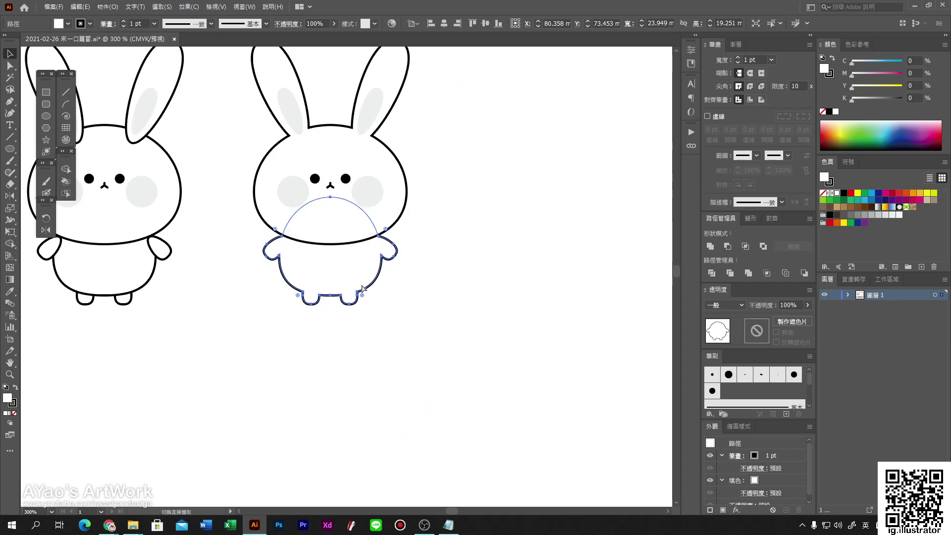
click(498, 313)
scroll(401, 273, down, 3)
- Draw a small circle tail on the right bunny's lower right edge
scroll(358, 275, up, 1)
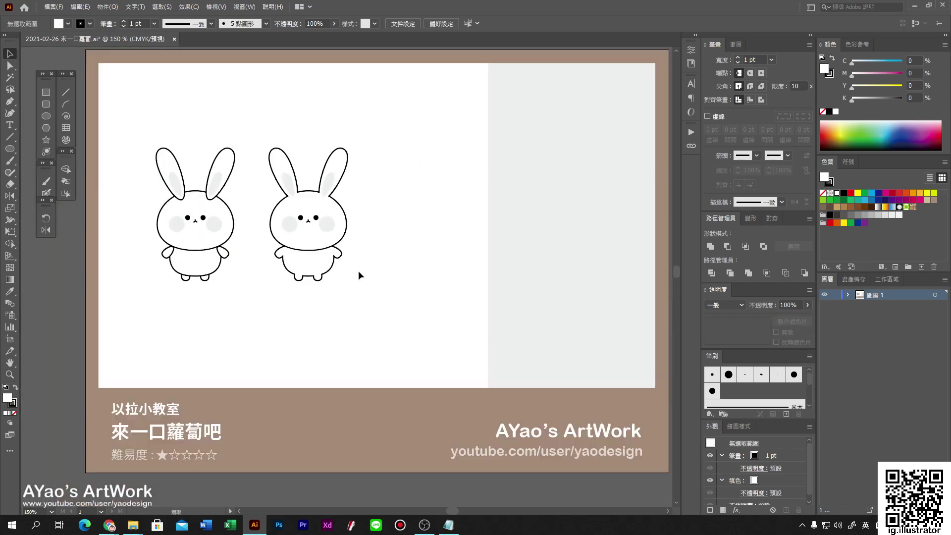
scroll(359, 270, up, 1)
scroll(342, 264, up, 2)
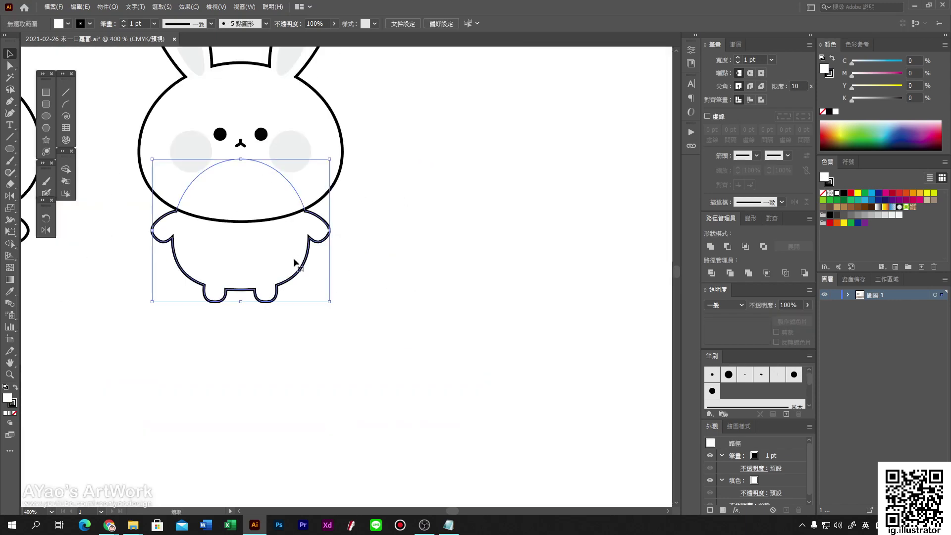
click(46, 116)
scroll(354, 259, up, 2)
drag(217, 267, 270, 320)
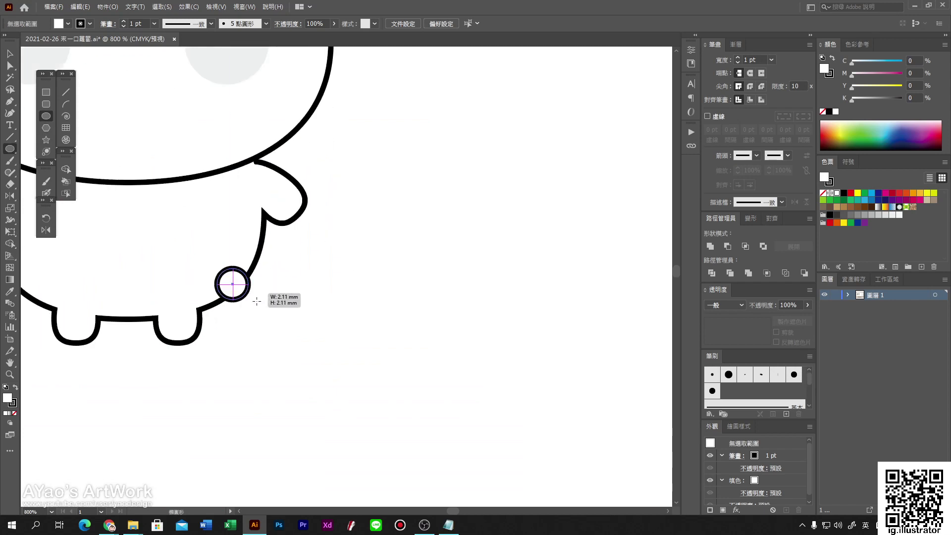
click(10, 57)
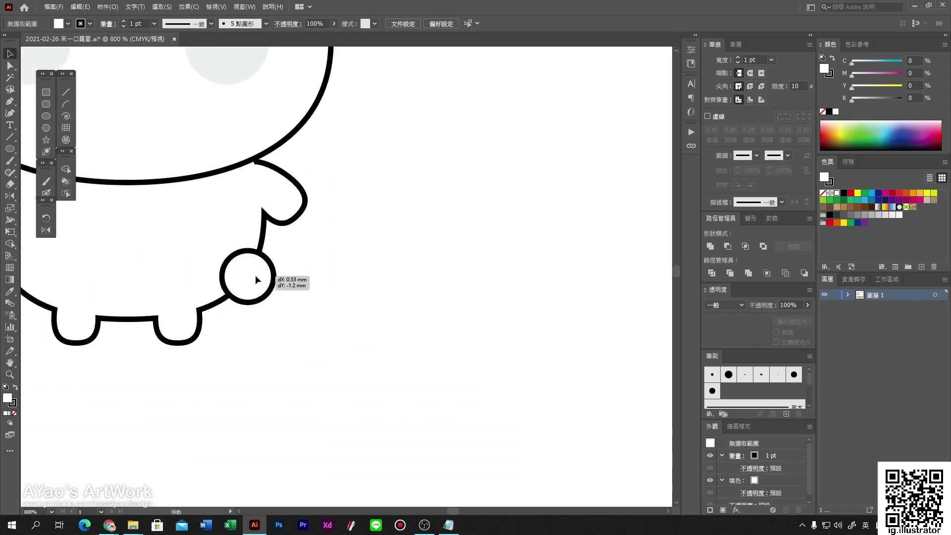
drag(255, 276, 256, 280)
- Set Align Stroke to Outside for the outline, belly arc and tail
scroll(256, 280, down, 3)
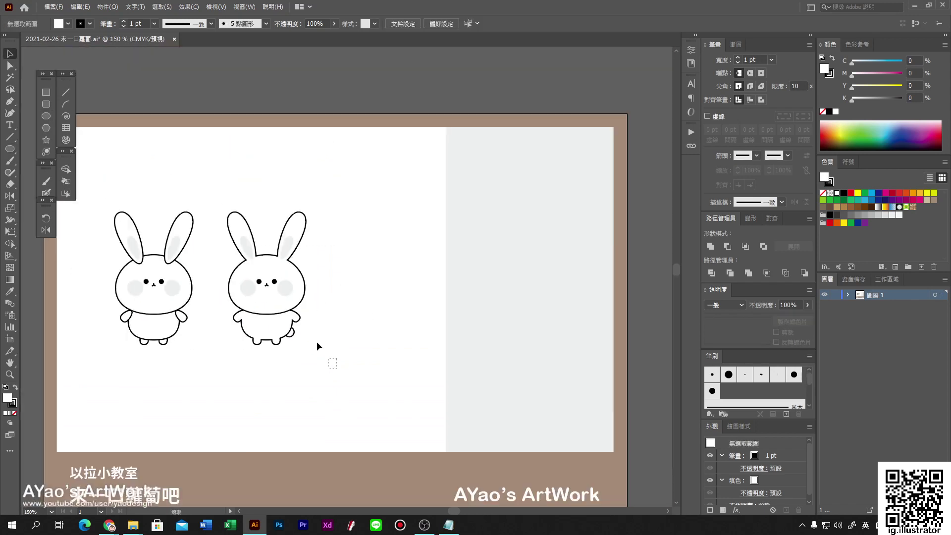
drag(327, 386, 300, 308)
click(312, 399)
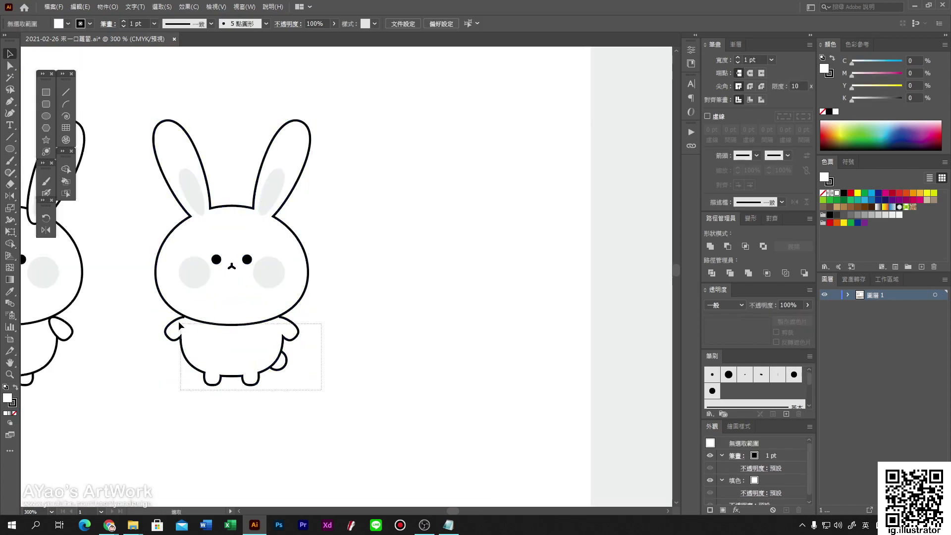
drag(178, 321, 174, 255)
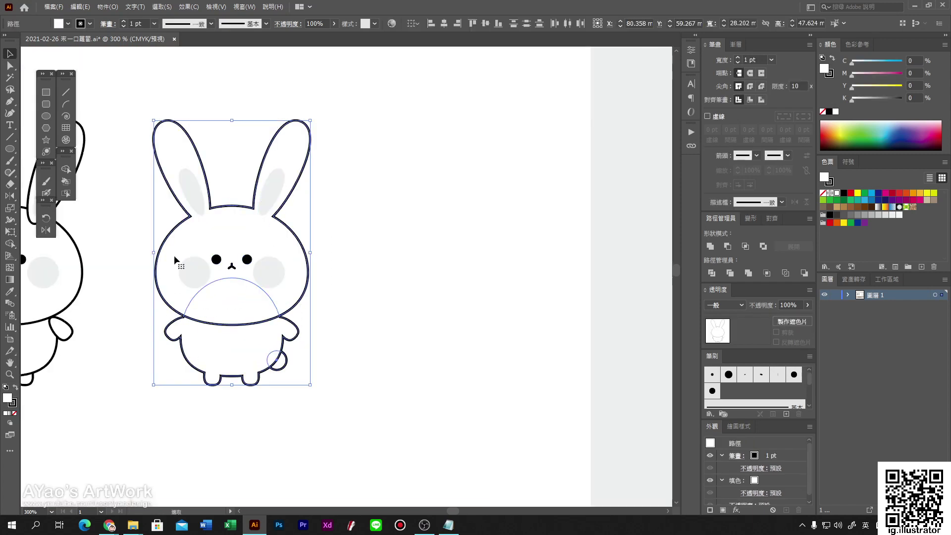
click(761, 100)
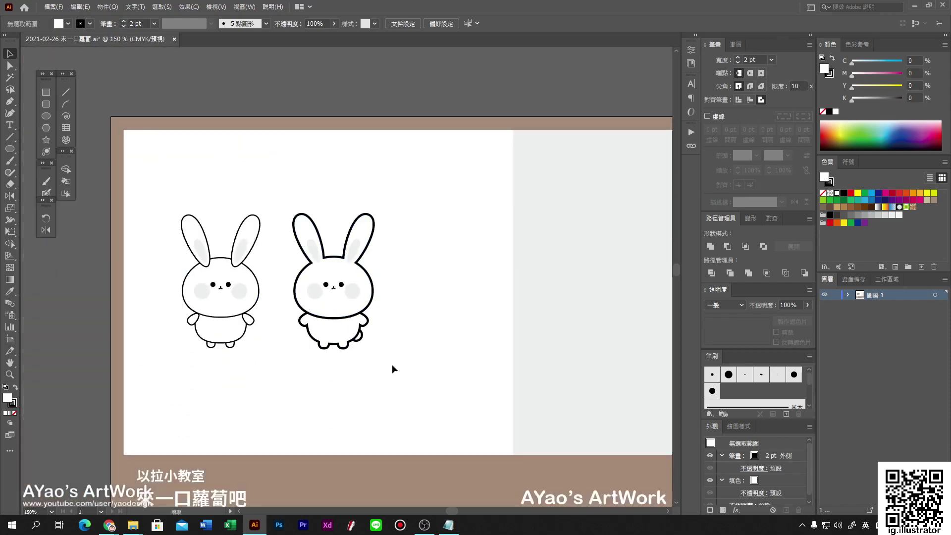
- Move the whole outlined bunny into the grey panel on the right
key(ctrl+1)
drag(372, 333, 307, 225)
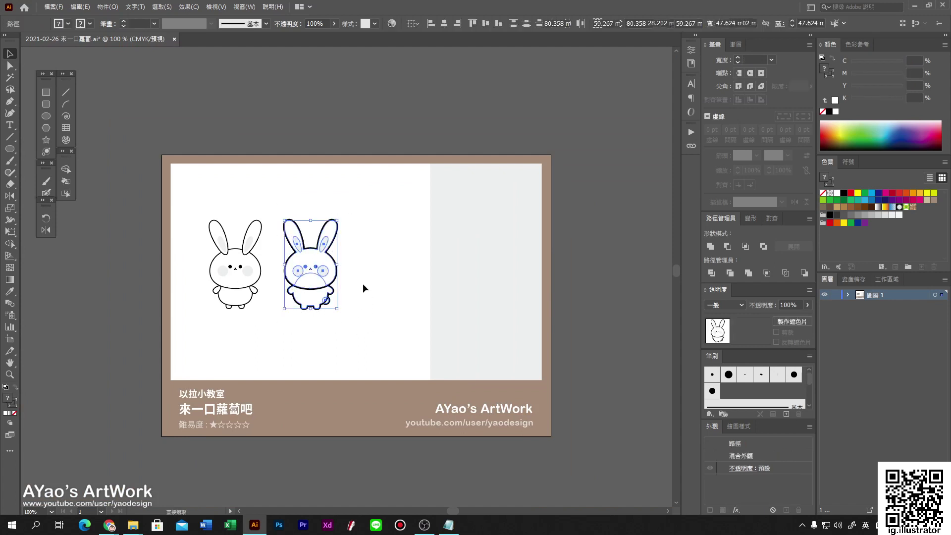
drag(316, 262, 494, 221)
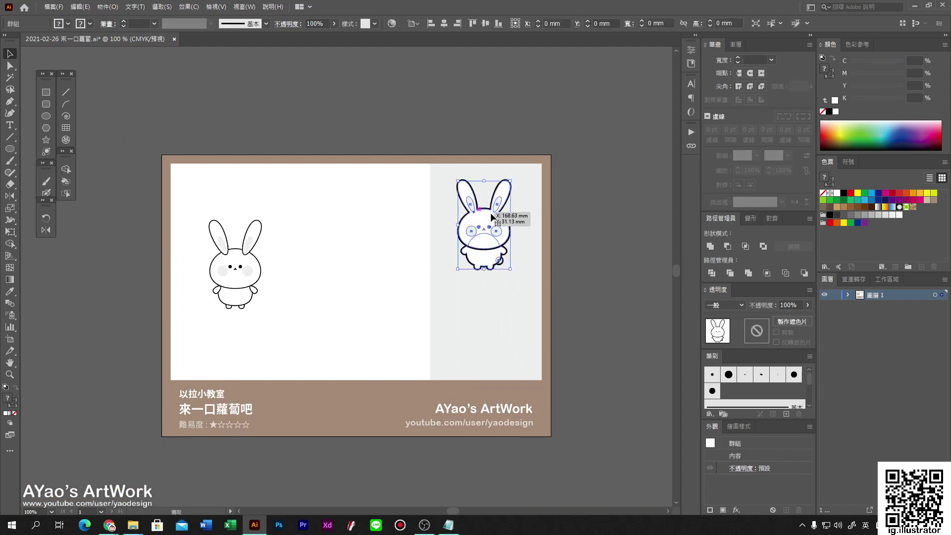
click(245, 309)
- Copy the plain left bunny beside the original and select the copy's ears
scroll(245, 309, up, 2)
mouse_move(213, 221)
mouse_down()
mouse_move(173, 146)
mouse_move(436, 244)
mouse_up()
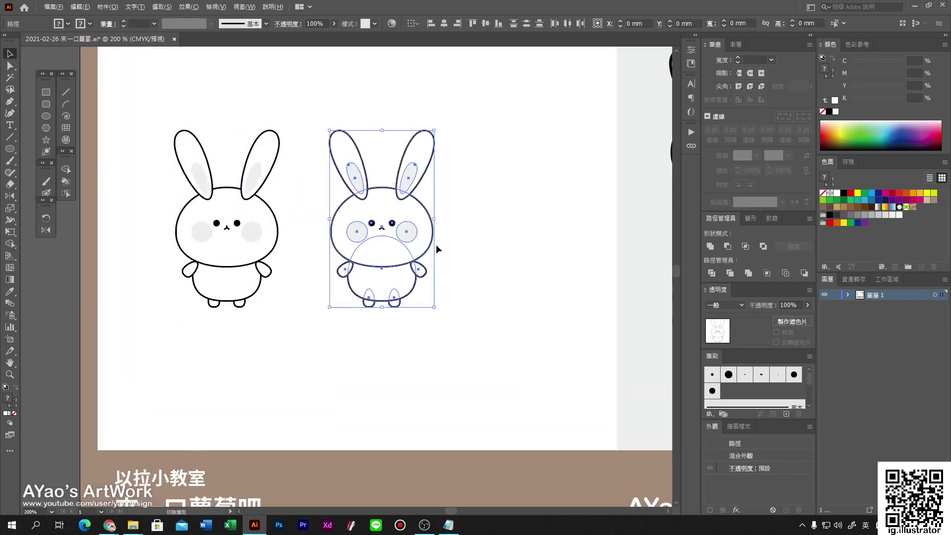
click(436, 245)
scroll(450, 180, up, 2)
drag(396, 106, 252, 112)
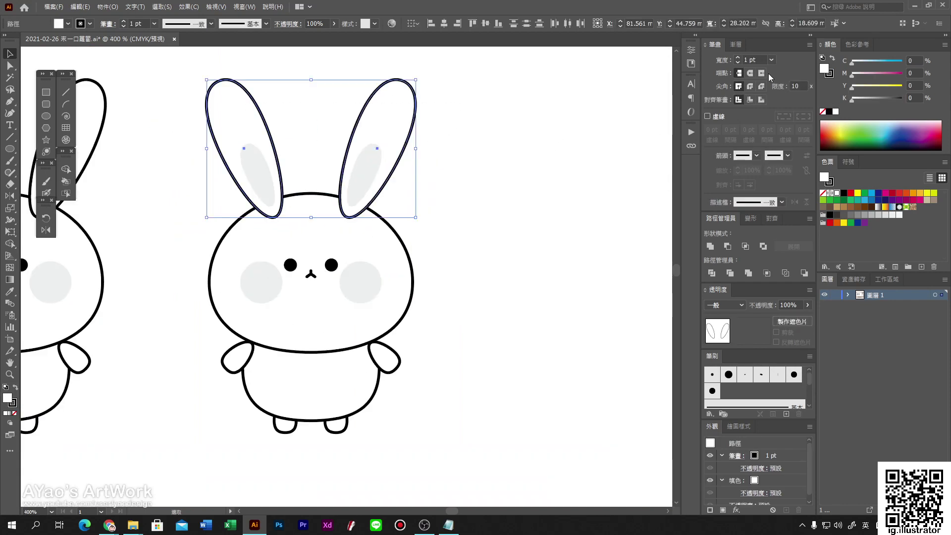
- Widen the grey background rectangle leftward to the artboard's left edge
scroll(490, 215, down, 2)
click(489, 215)
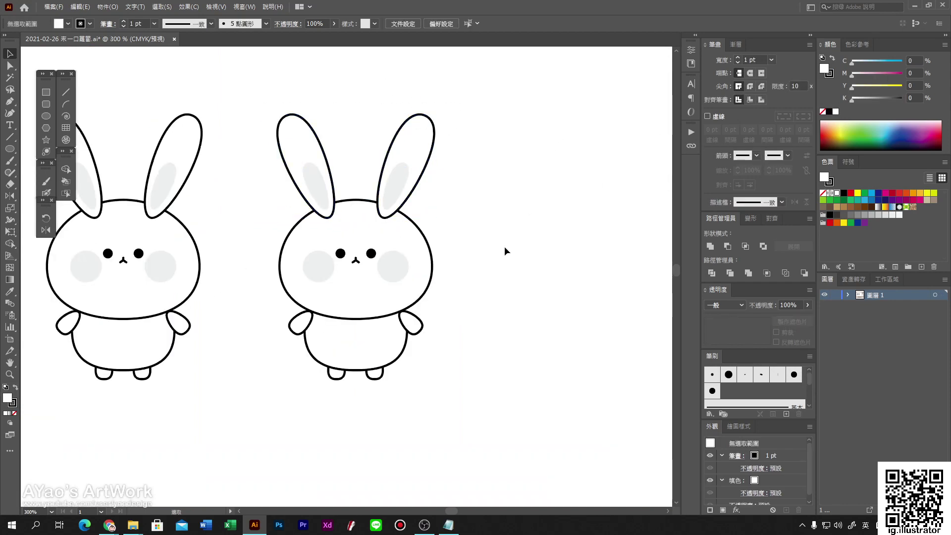
key(ctrl+0)
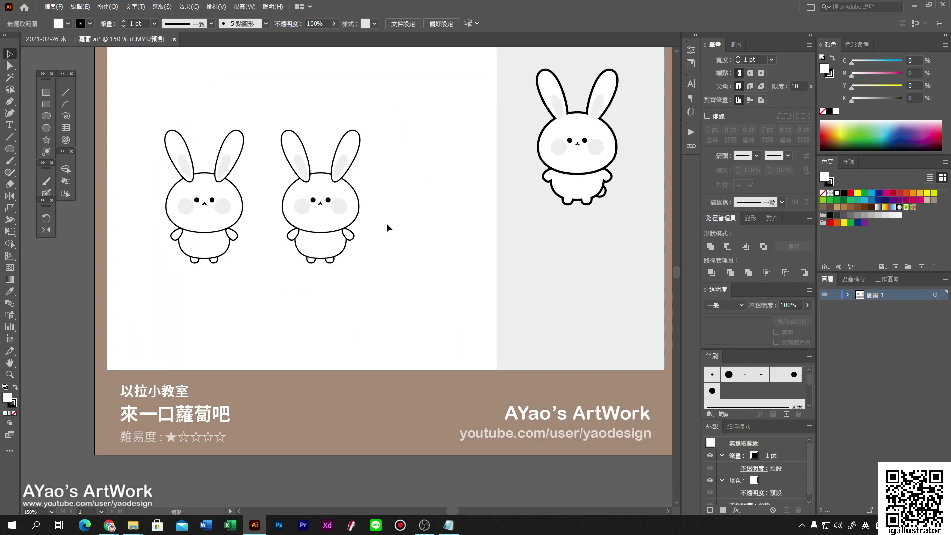
click(500, 242)
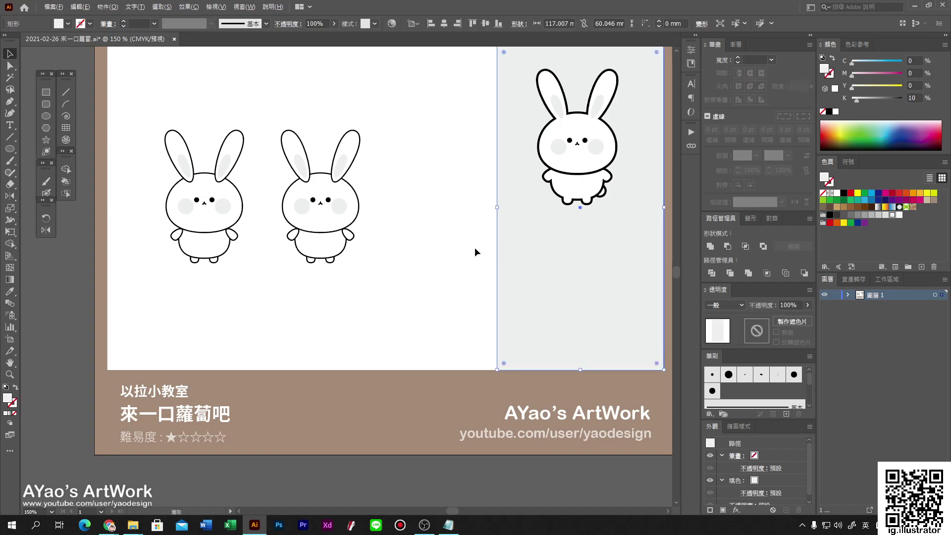
scroll(495, 267, up, 3)
drag(542, 284, 154, 318)
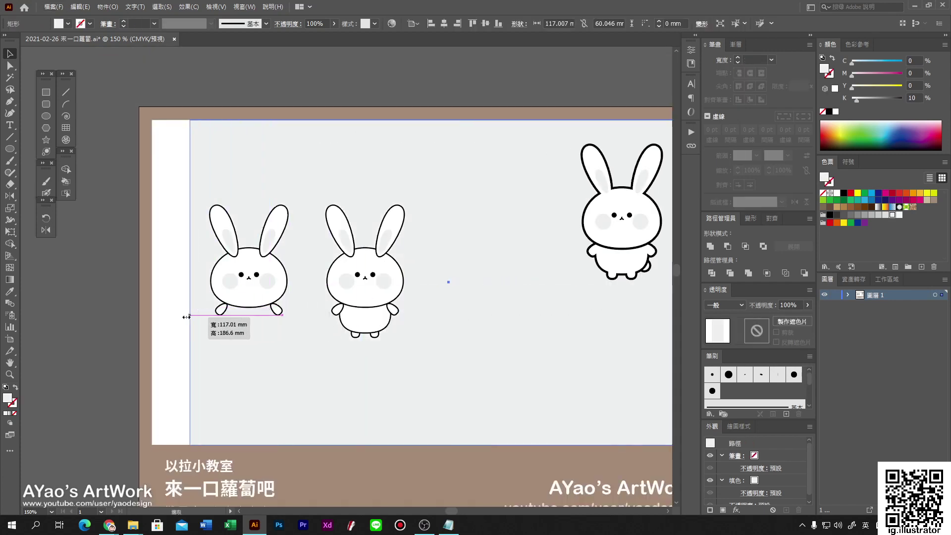
click(340, 347)
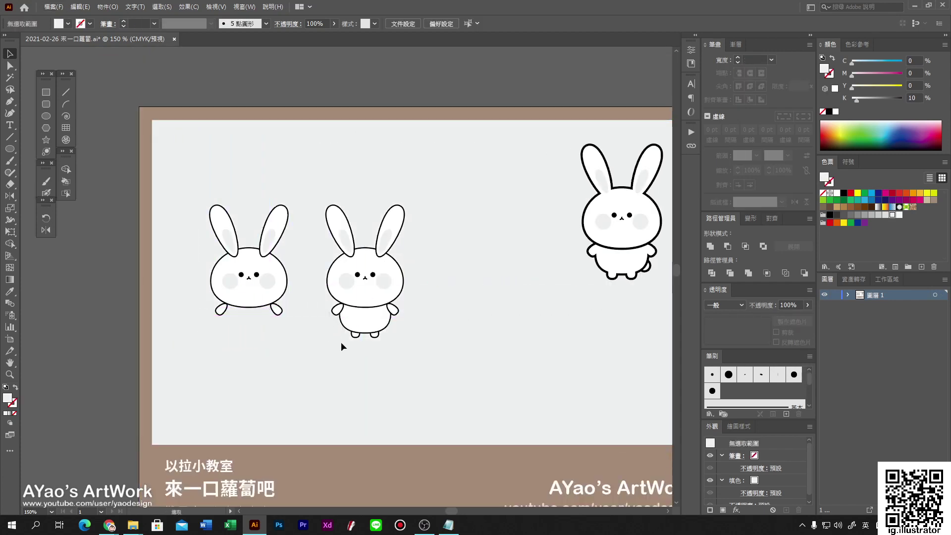
scroll(393, 247, up, 3)
- Nudge the whole left bunny slightly to the right
click(295, 233)
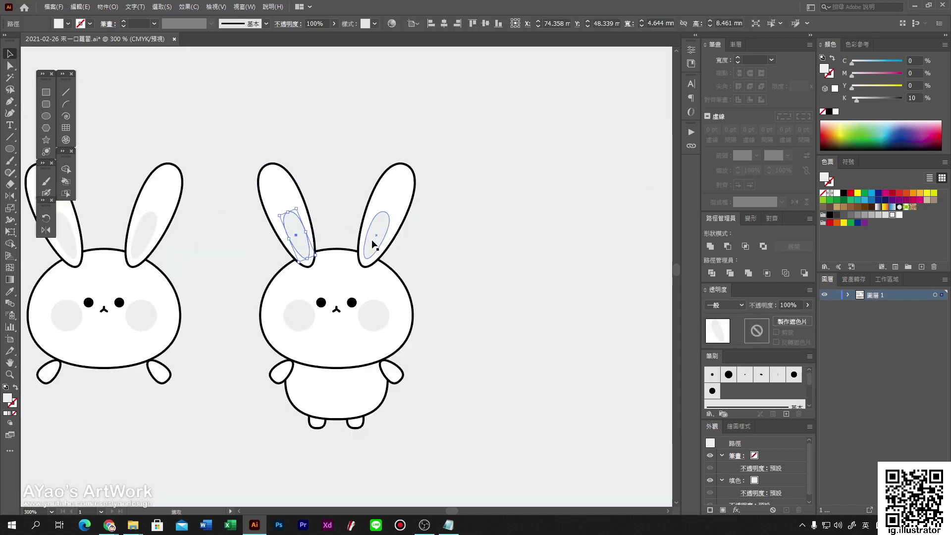
click(351, 263)
scroll(322, 311, down, 3)
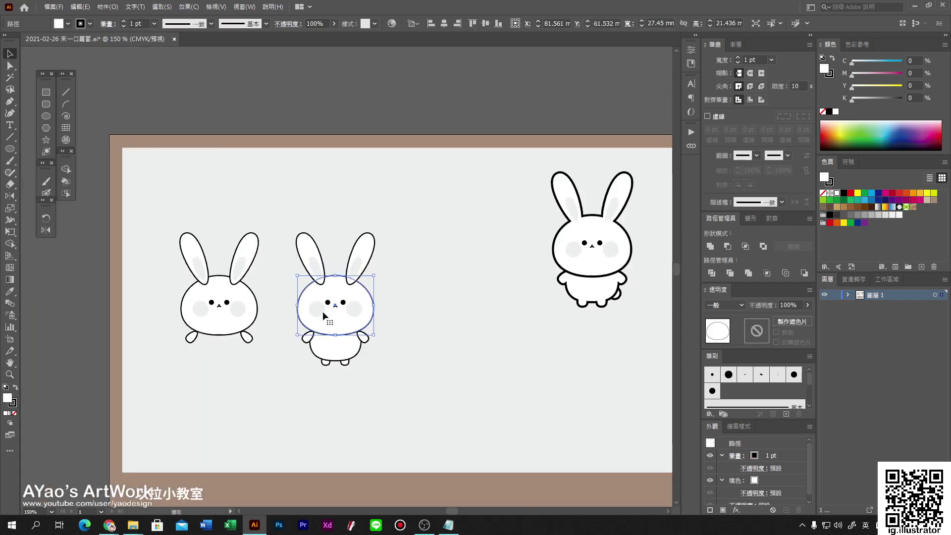
drag(145, 202, 273, 367)
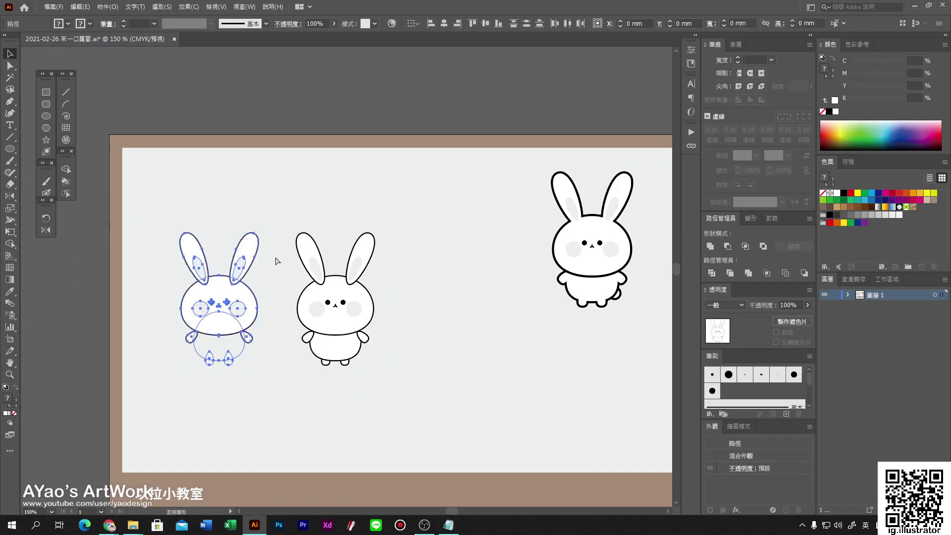
mouse_move(224, 316)
mouse_down()
mouse_move(340, 316)
mouse_move(222, 311)
mouse_up()
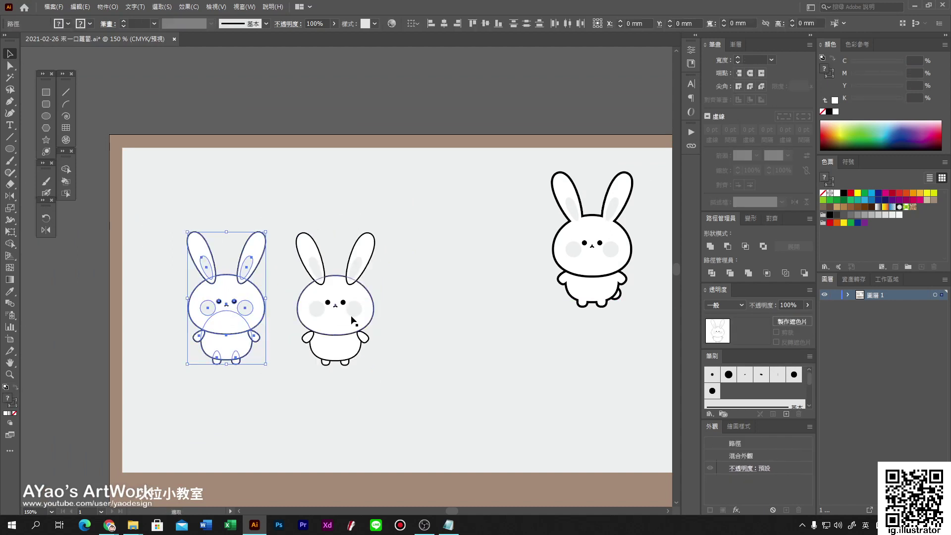
scroll(391, 277, up, 5)
- Merge the second bunny's ears and head into one shape with Pathfinder Unite
click(319, 222)
shift+click(360, 212)
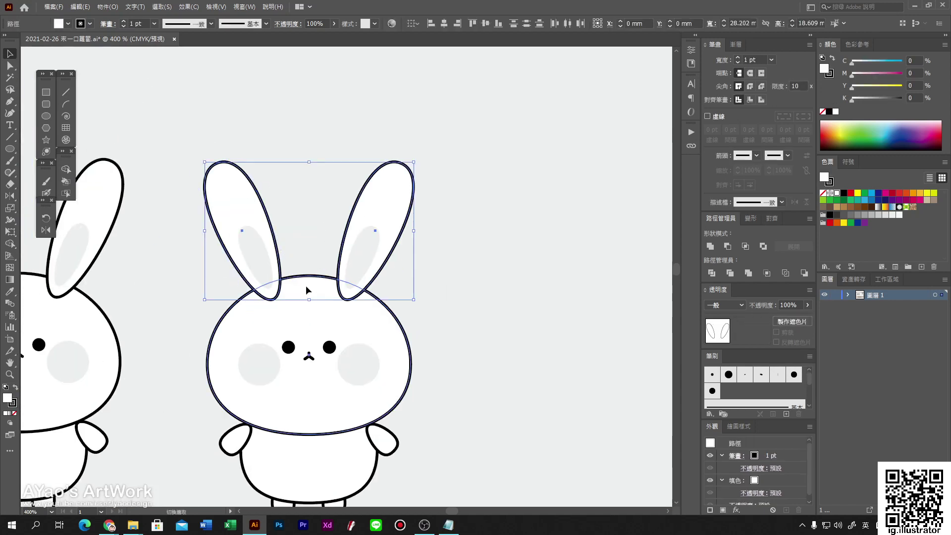
shift+click(305, 285)
click(713, 248)
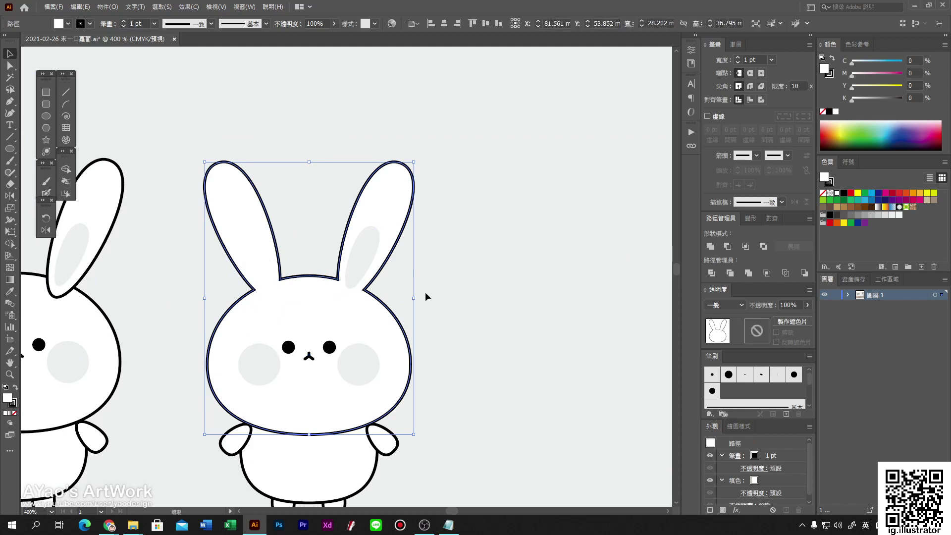
key(Delete)
key(ctrl+z)
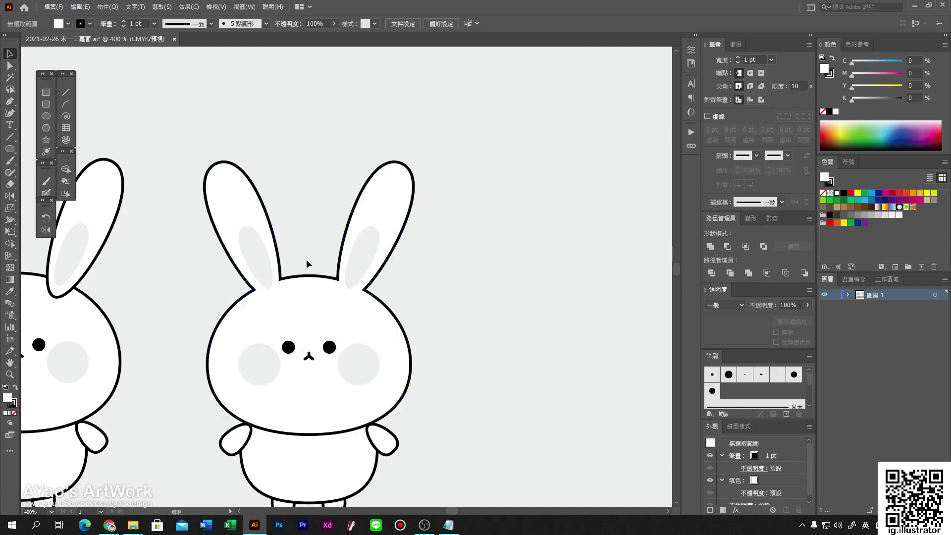
- Fill both inner ears and cheeks light peach, C0 M20 Y21 K0
click(253, 256)
shift+click(361, 257)
shift+click(358, 364)
shift+click(263, 377)
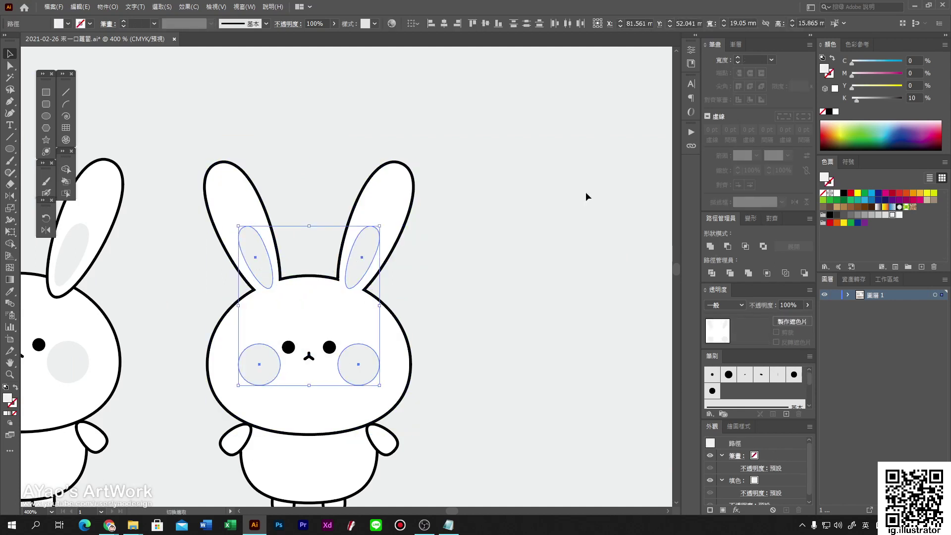
click(862, 75)
click(862, 86)
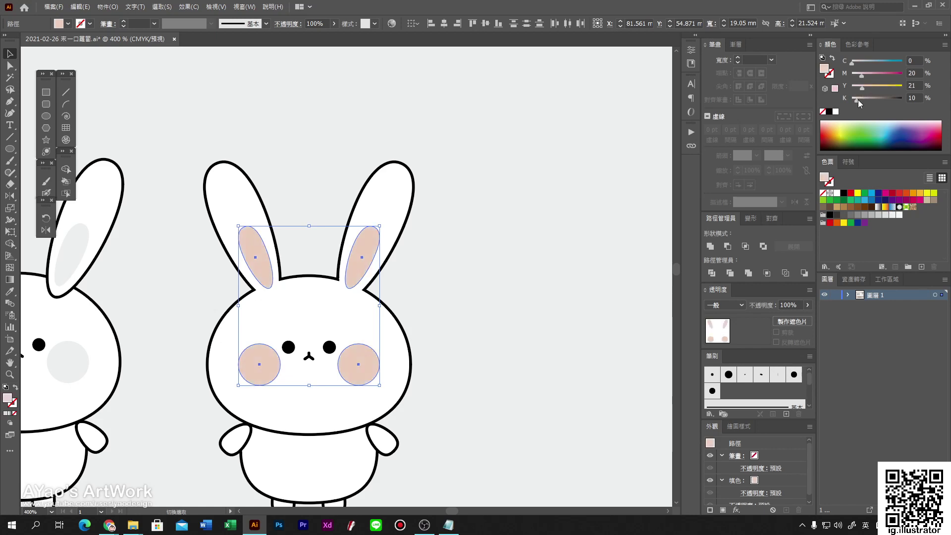
drag(856, 99, 850, 99)
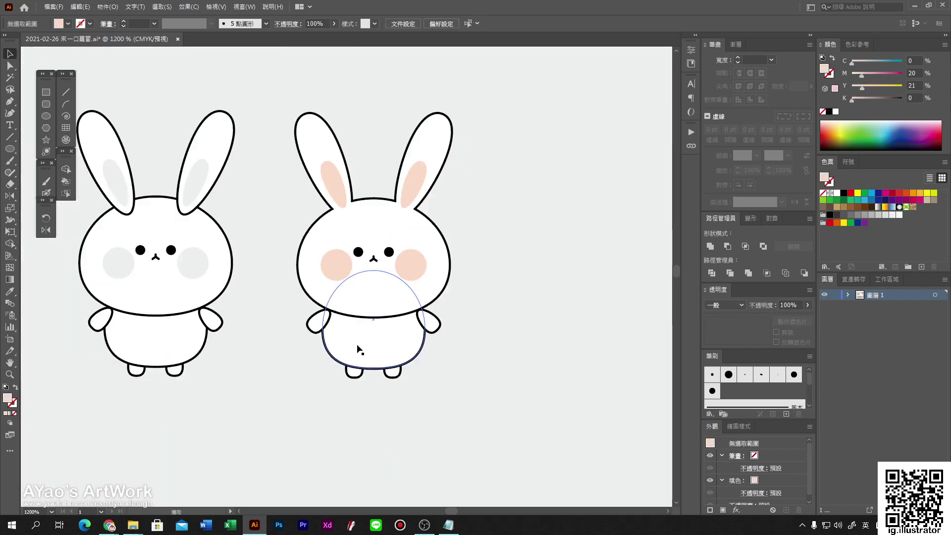
drag(360, 350, 325, 369)
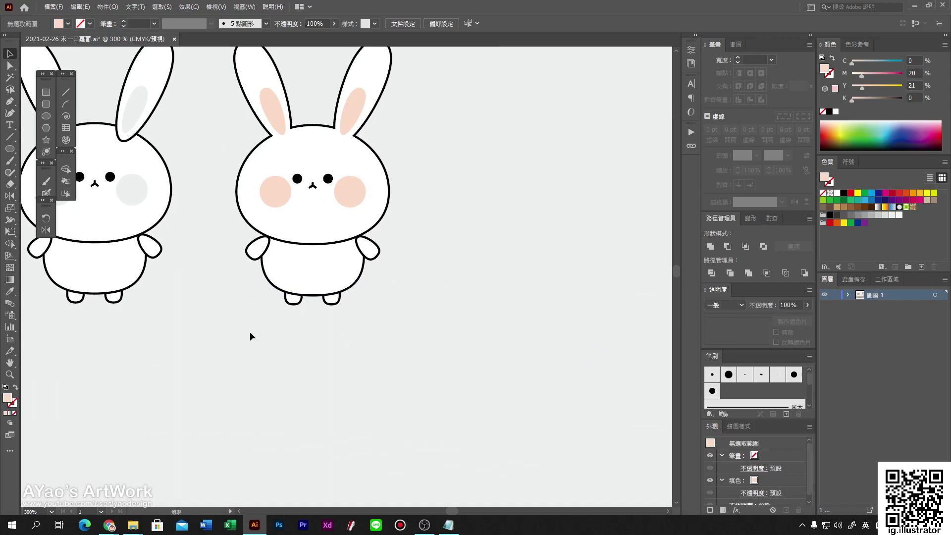
- Unite the second bunny's body, arms and feet into one shape
drag(330, 305, 401, 251)
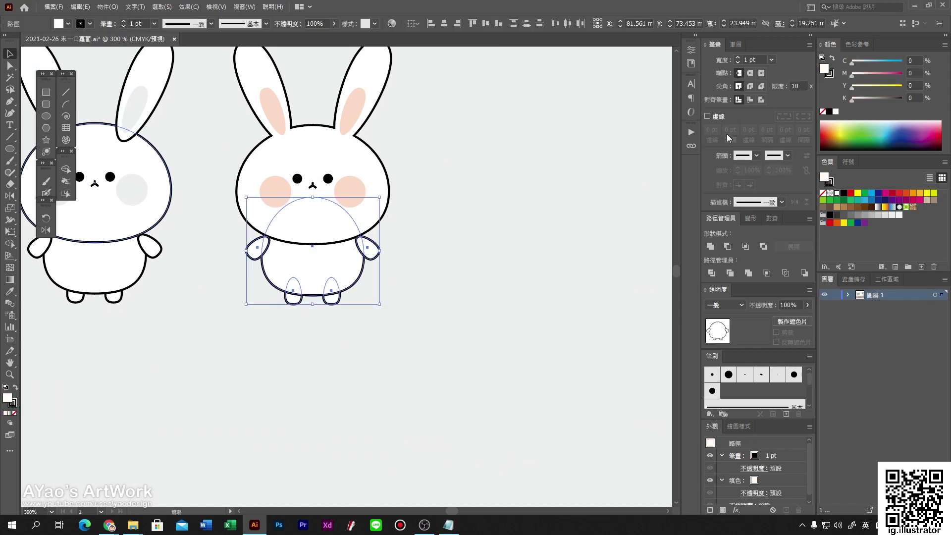
click(709, 248)
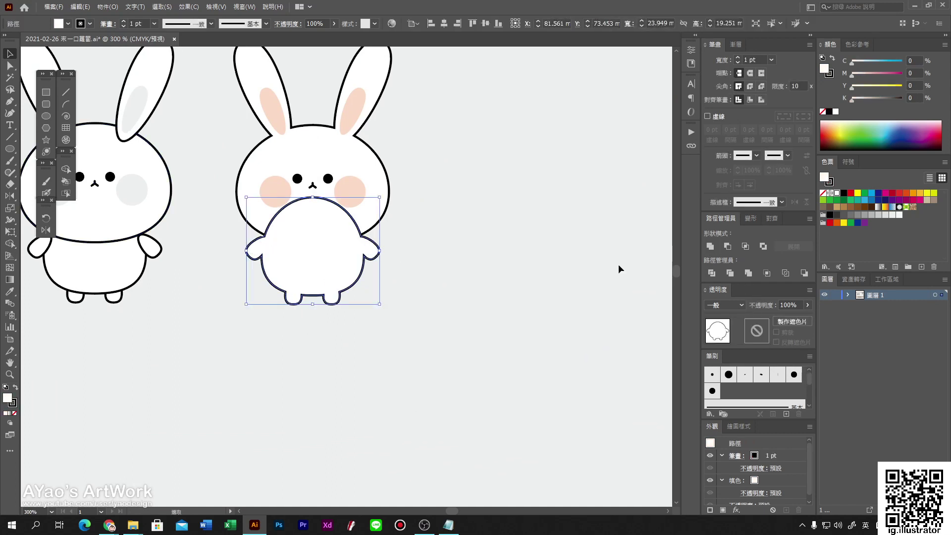
click(411, 327)
click(255, 309)
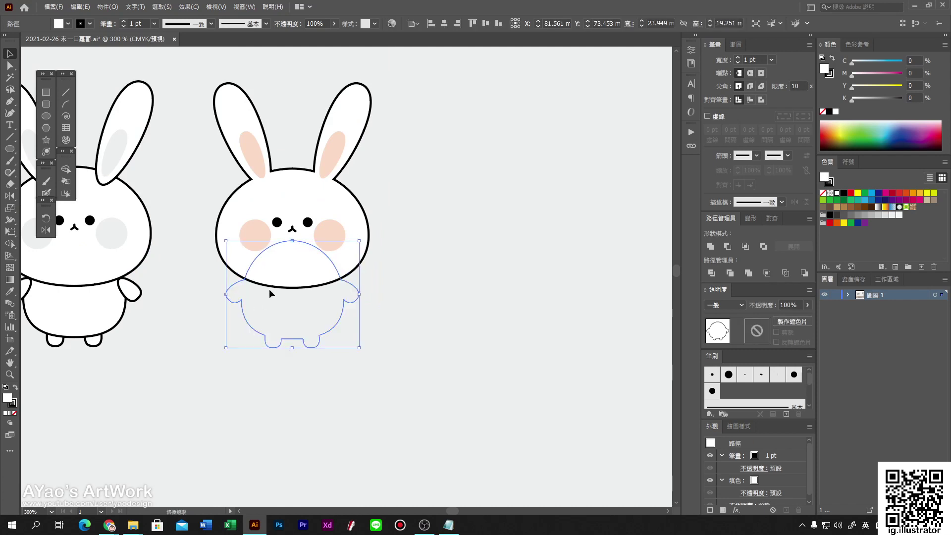
shift+click(284, 255)
- Set the stroke of the head and body shapes to None
click(831, 77)
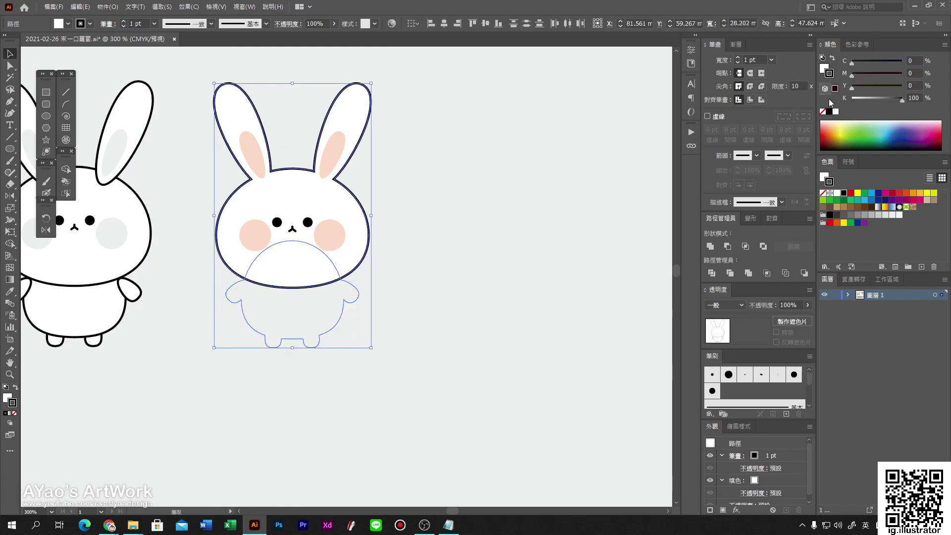
key(slash)
click(428, 270)
click(325, 327)
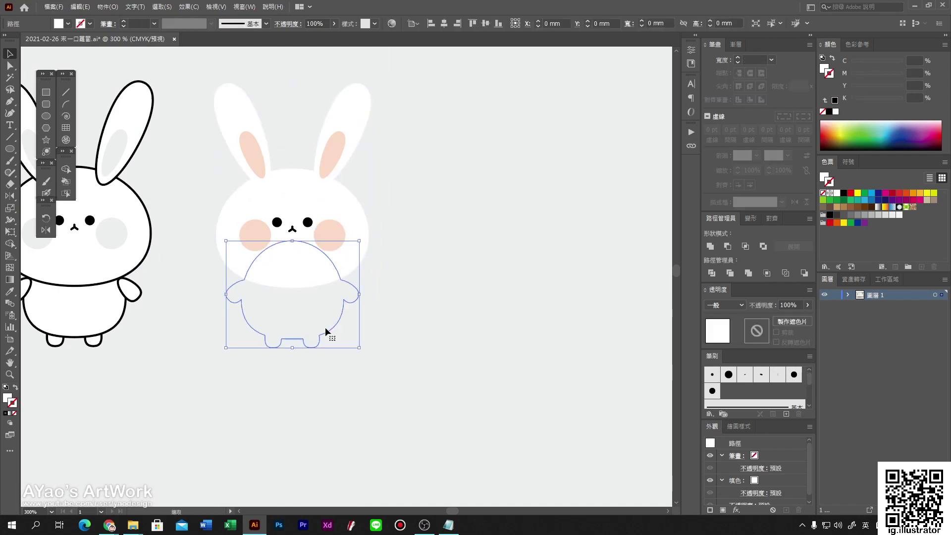
key(i)
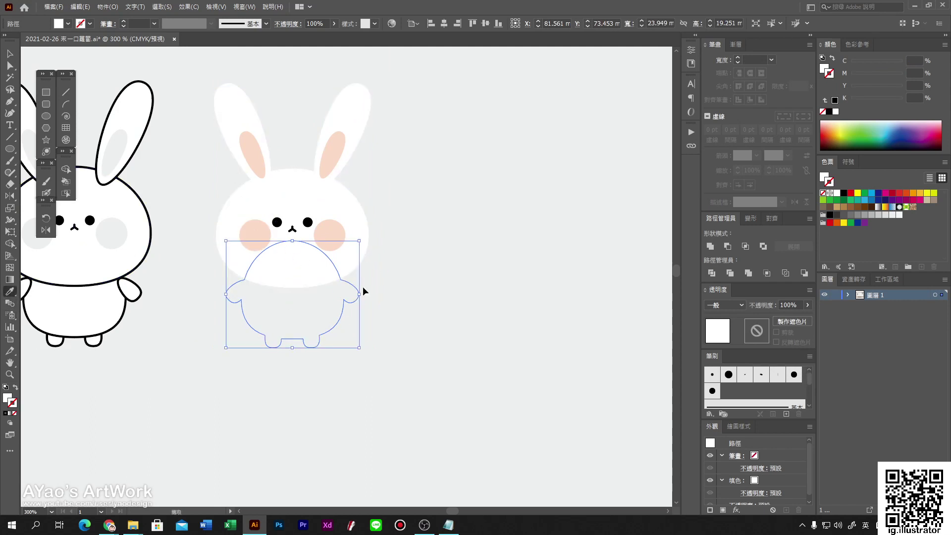
ctrl+click(307, 272)
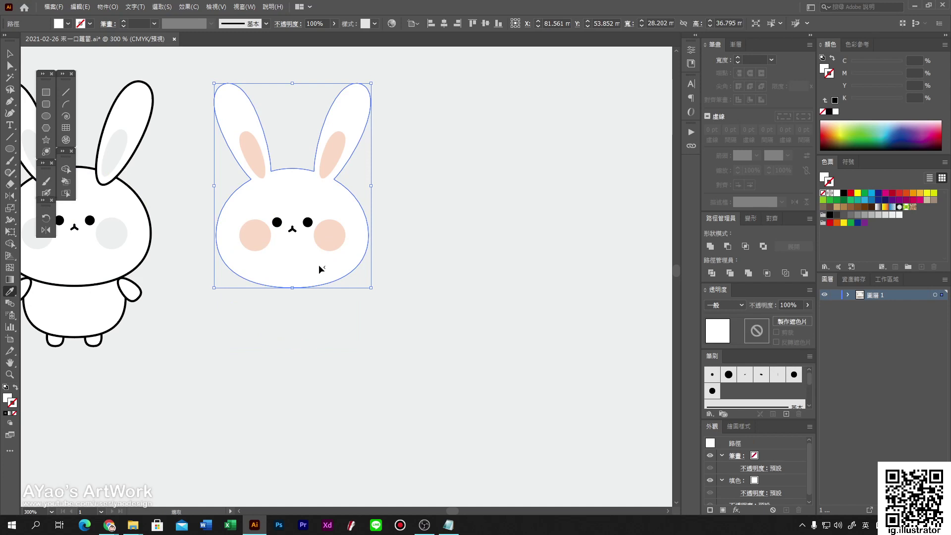
key(ctrl+z)
ctrl+click(436, 257)
scroll(271, 159, up, 3)
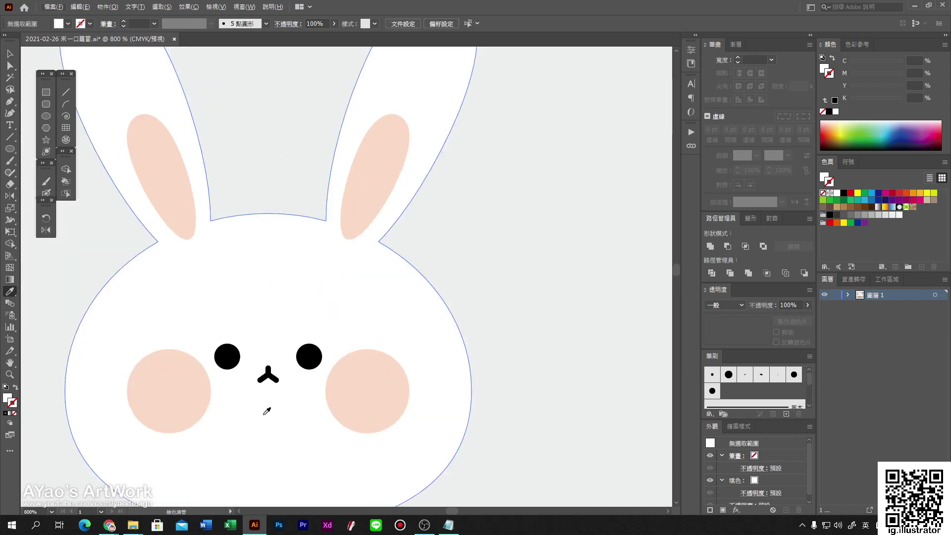
- Recolour the second bunny's Y-shaped nose from black to soft pink
scroll(84, 70, down, 3)
click(9, 54)
scroll(329, 261, up, 2)
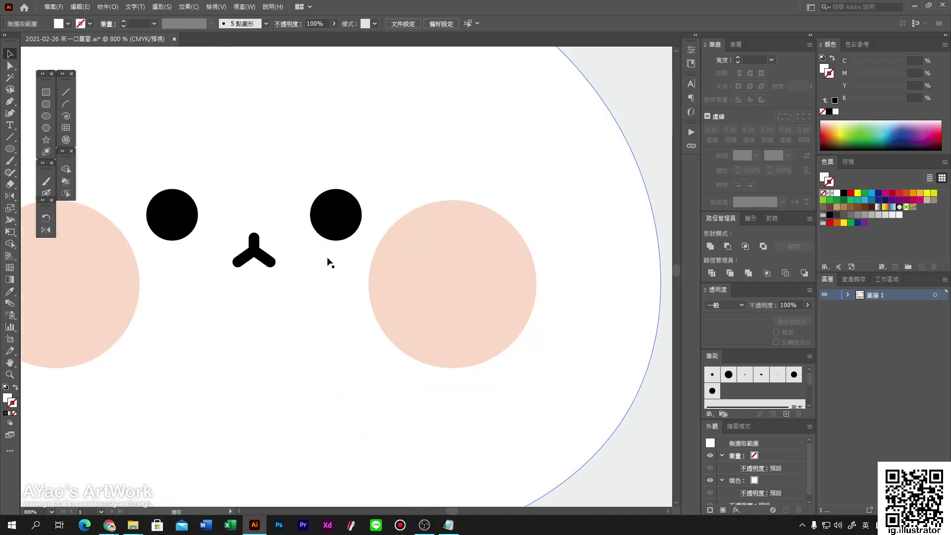
click(252, 255)
scroll(261, 257, up, 2)
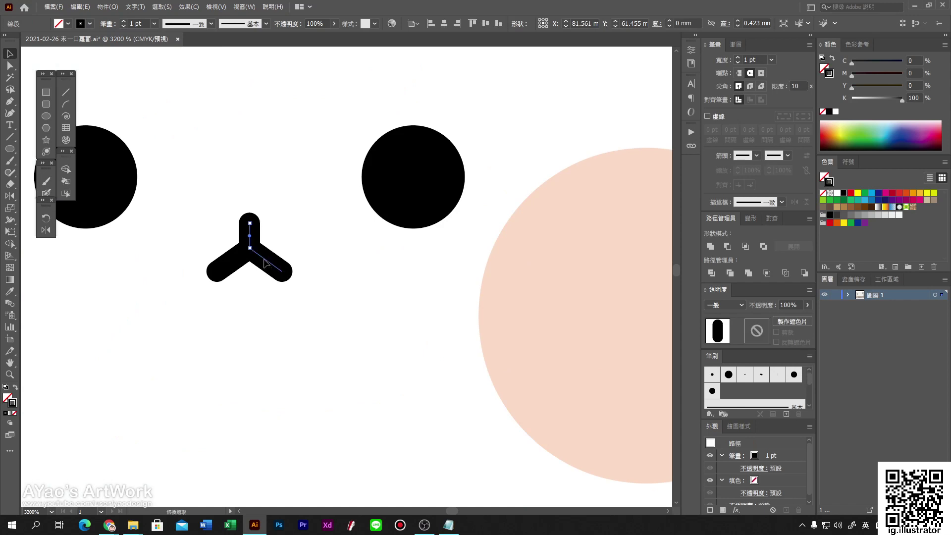
shift+click(264, 263)
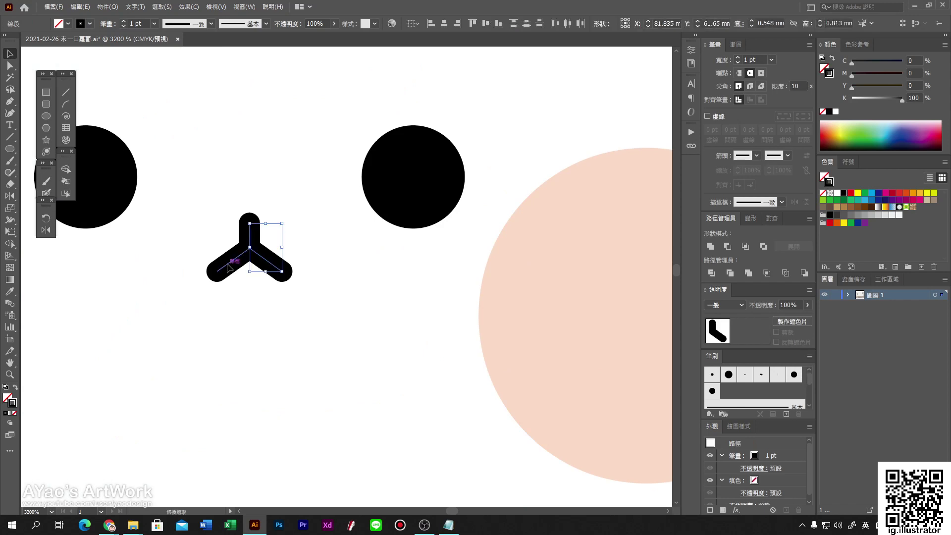
drag(867, 96, 882, 76)
click(865, 86)
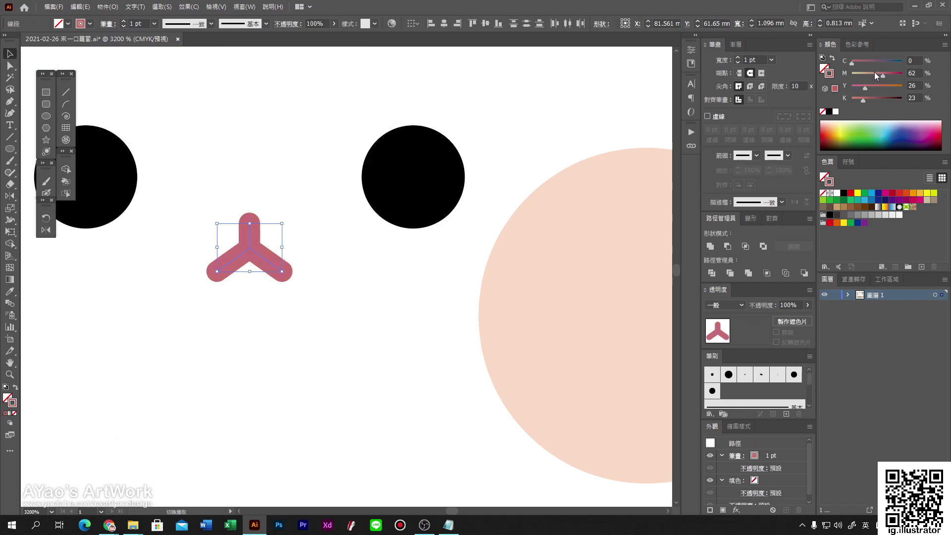
click(874, 72)
drag(859, 101, 855, 98)
- Colour both eyes dark red instead of black
scroll(338, 348, down, 5)
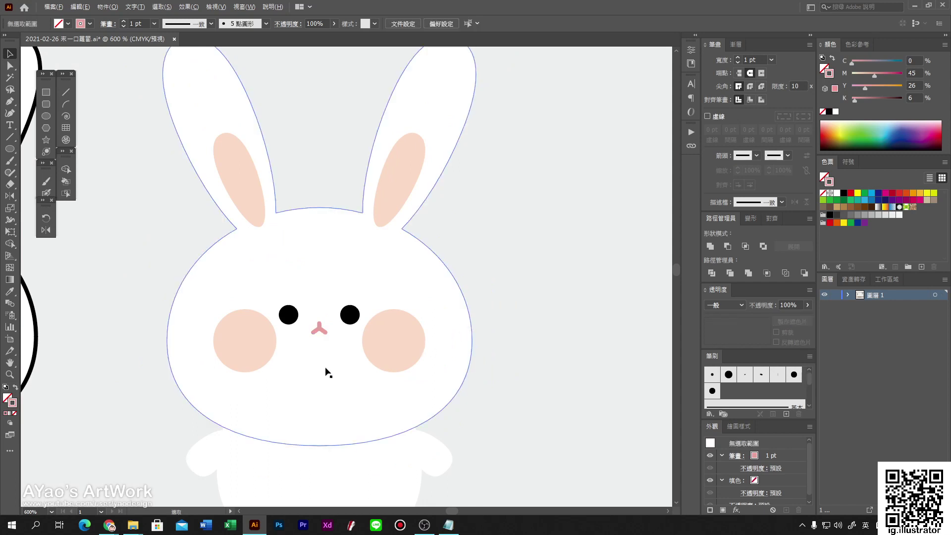
scroll(322, 367, up, 3)
click(250, 250)
shift+click(414, 243)
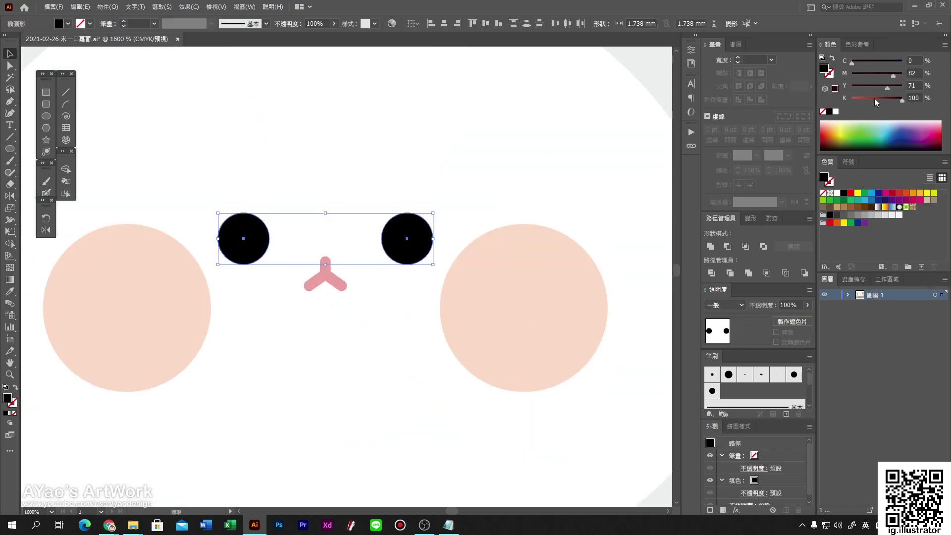
click(887, 101)
drag(886, 102, 885, 102)
scroll(395, 276, down, 2)
- Draw an ellipse across the middle bunny's lower head
click(562, 281)
scroll(561, 282, down, 2)
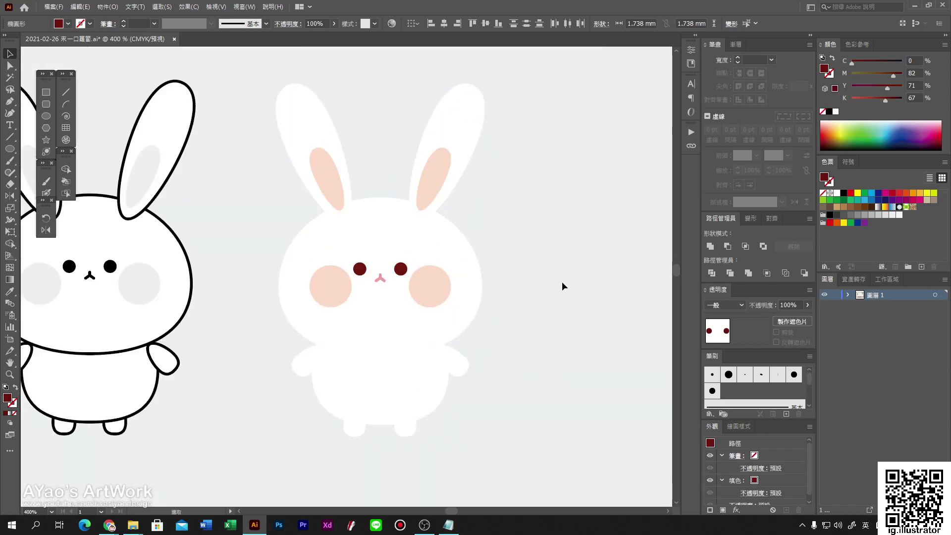
scroll(480, 357, down, 2)
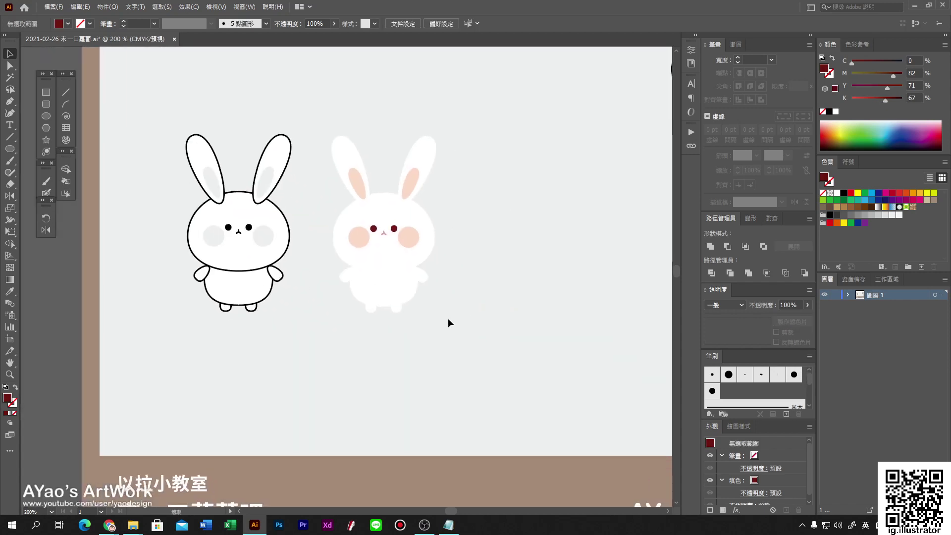
scroll(447, 318, up, 2)
scroll(431, 335, up, 1)
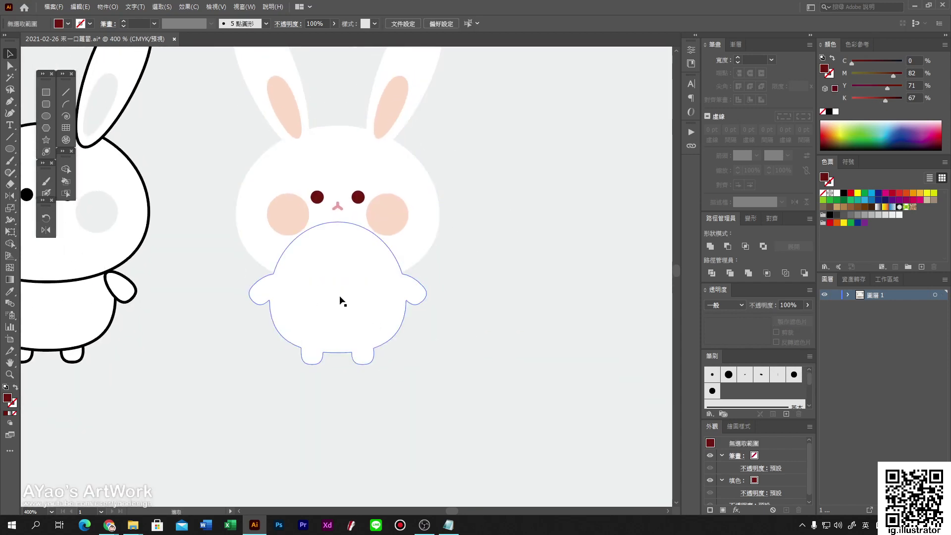
click(348, 315)
scroll(357, 309, up, 2)
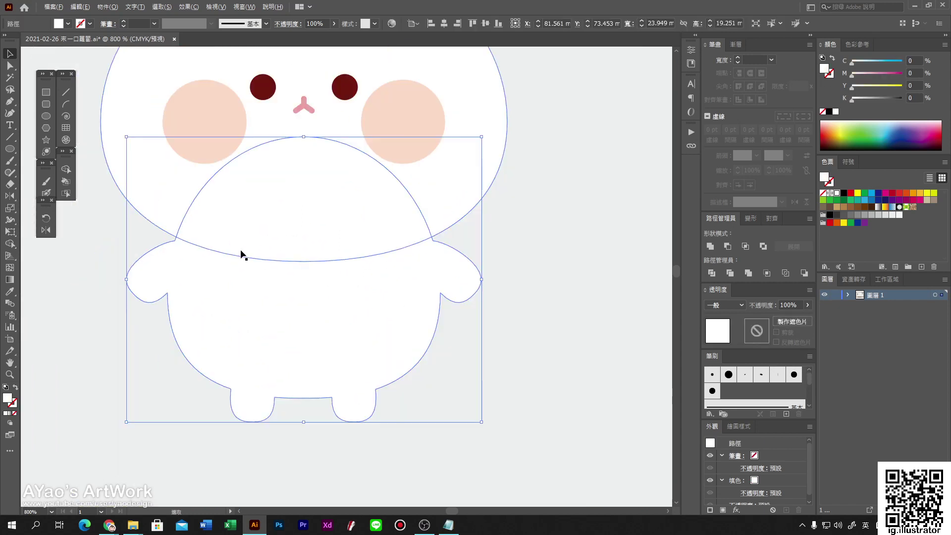
scroll(149, 208, down, 1)
click(46, 117)
drag(163, 115, 441, 280)
click(10, 53)
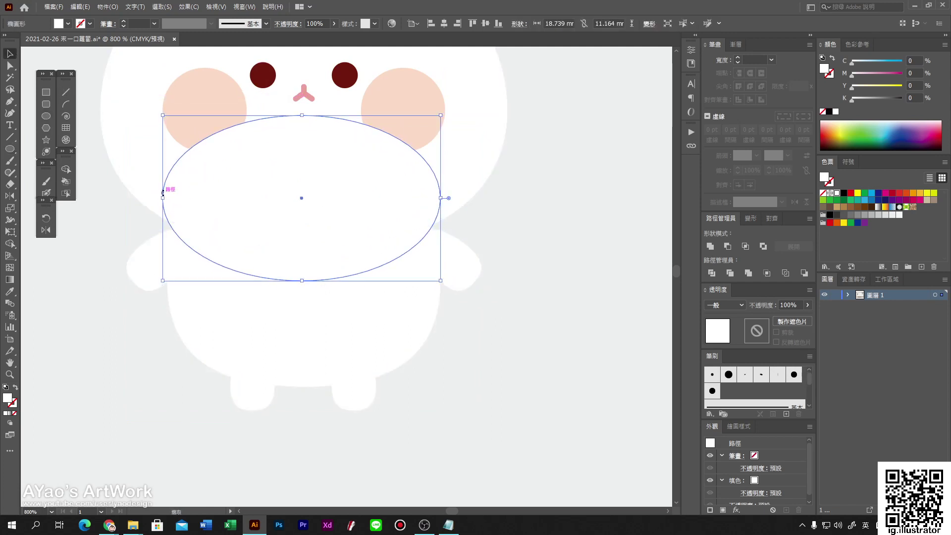
- Fill the ellipse pale pink, send it behind the head, and raise its bottom anchor
drag(163, 198, 167, 199)
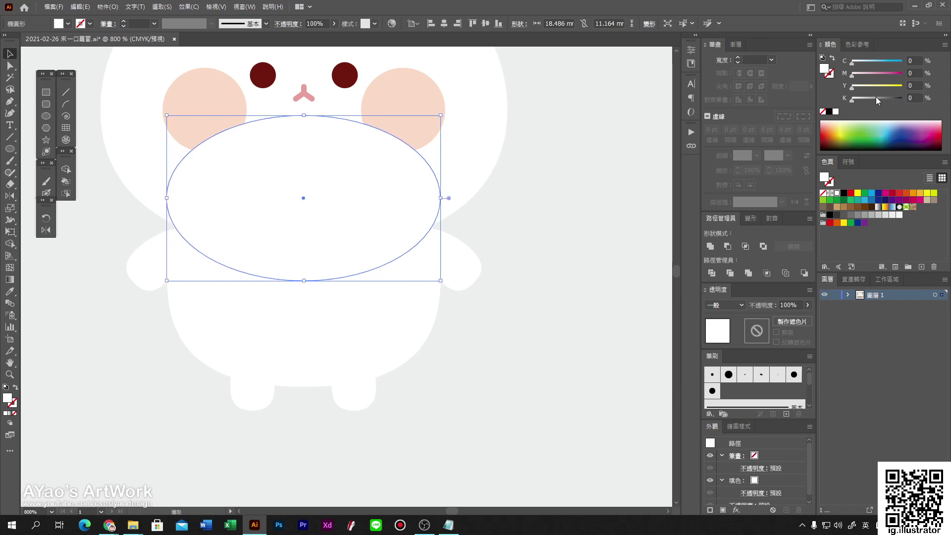
click(858, 76)
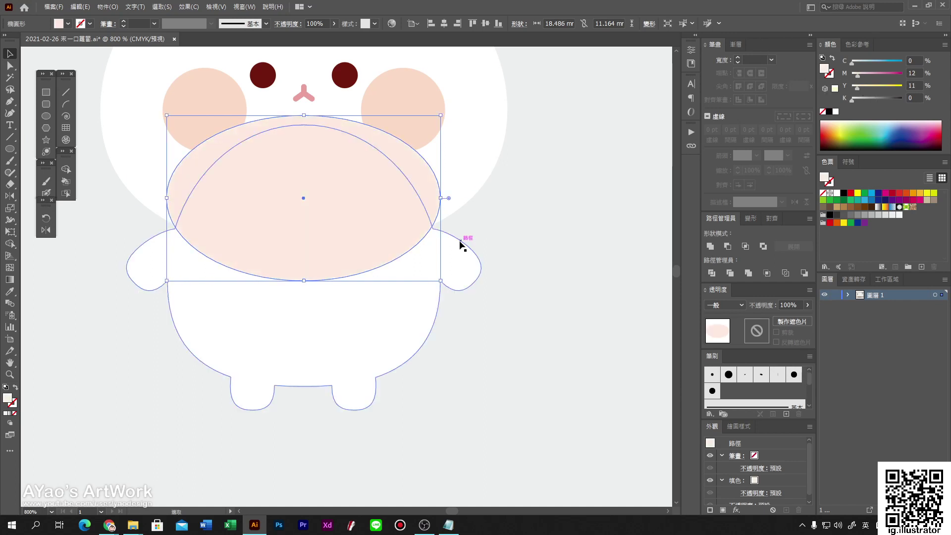
key(ctrl+[)
click(563, 404)
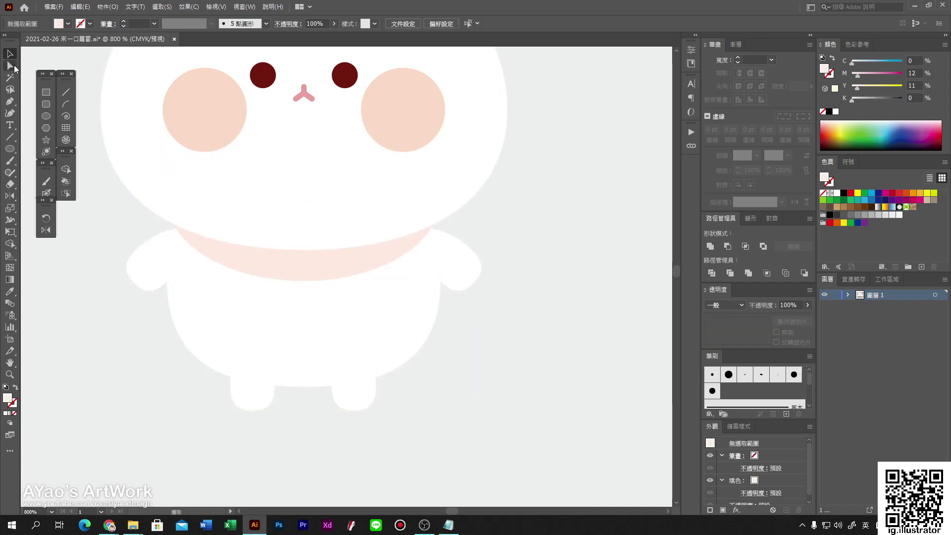
click(10, 65)
drag(305, 280, 308, 257)
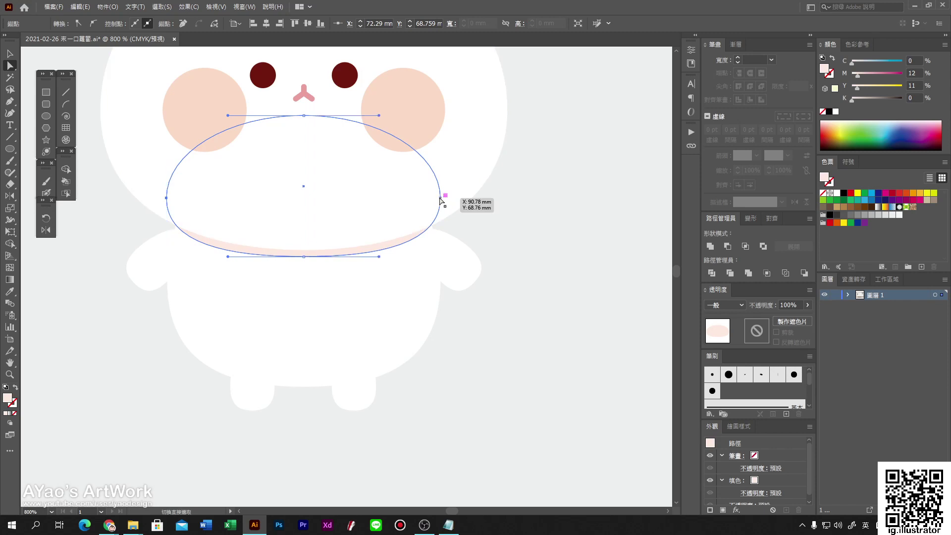
key(ctrl+shift+a)
- Draw a small pale pink circle by the bunny's lower right body
scroll(518, 246, down, 5)
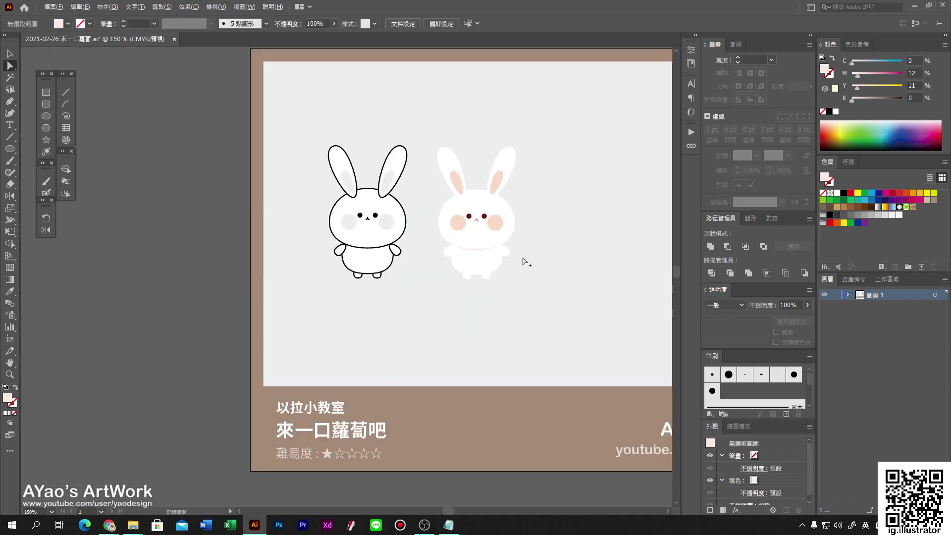
scroll(525, 263, up, 2)
click(7, 54)
scroll(460, 291, up, 5)
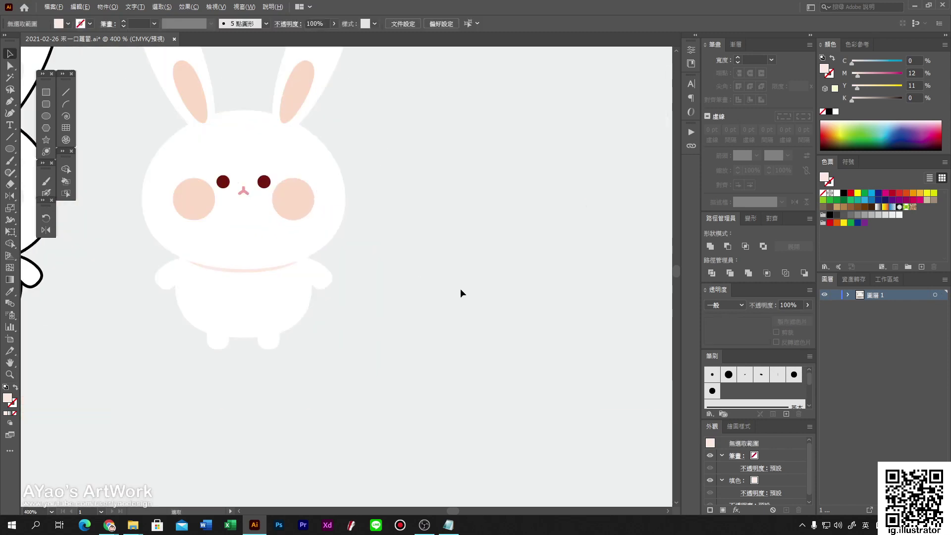
scroll(288, 333, up, 2)
key(ctrl+1)
scroll(374, 311, up, 5)
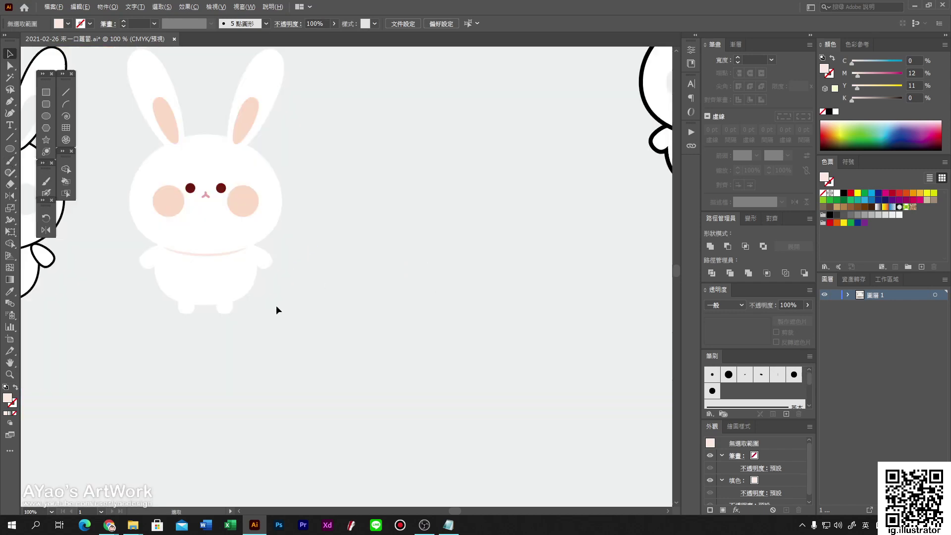
scroll(276, 310, up, 2)
key(l)
scroll(336, 302, up, 2)
drag(354, 299, 425, 371)
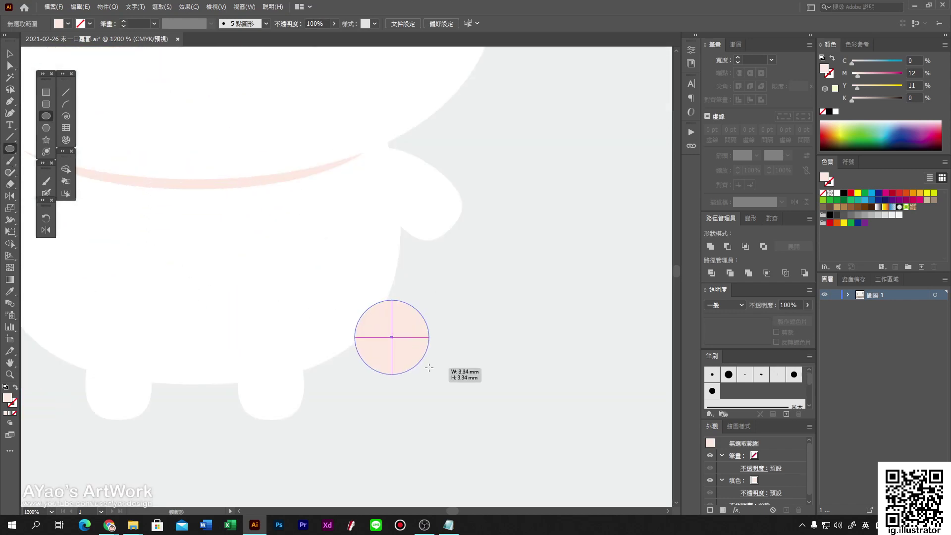
- Arrange the tail circle just behind the bunny's body, above the background
key(v)
key(ctrl+shift+bracketleft)
key(l)
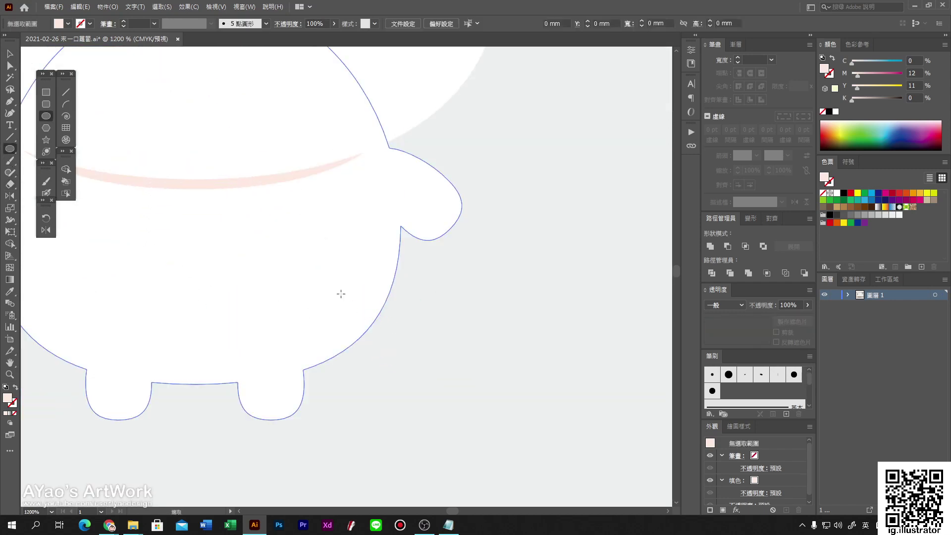
key(ctrl+bracketright)
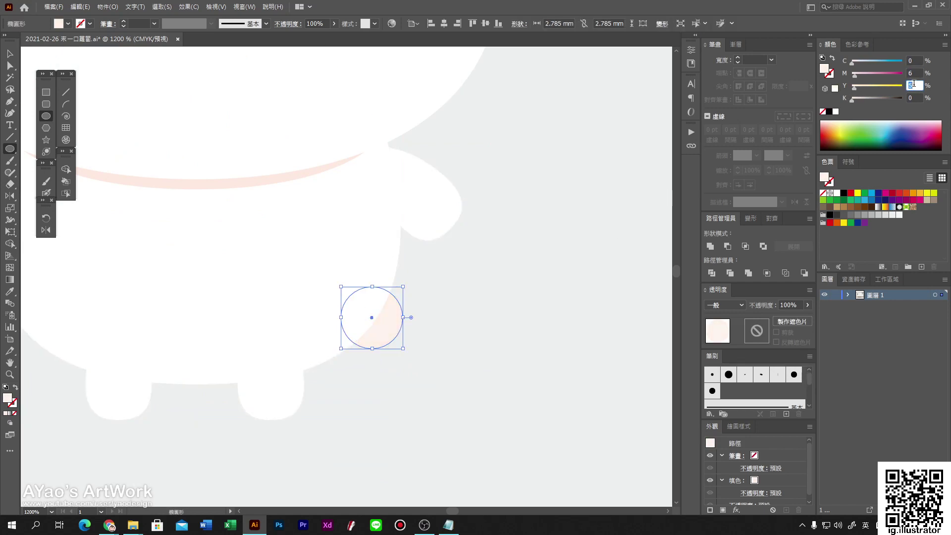
key(ctrl+shift+a)
scroll(520, 318, down, 3)
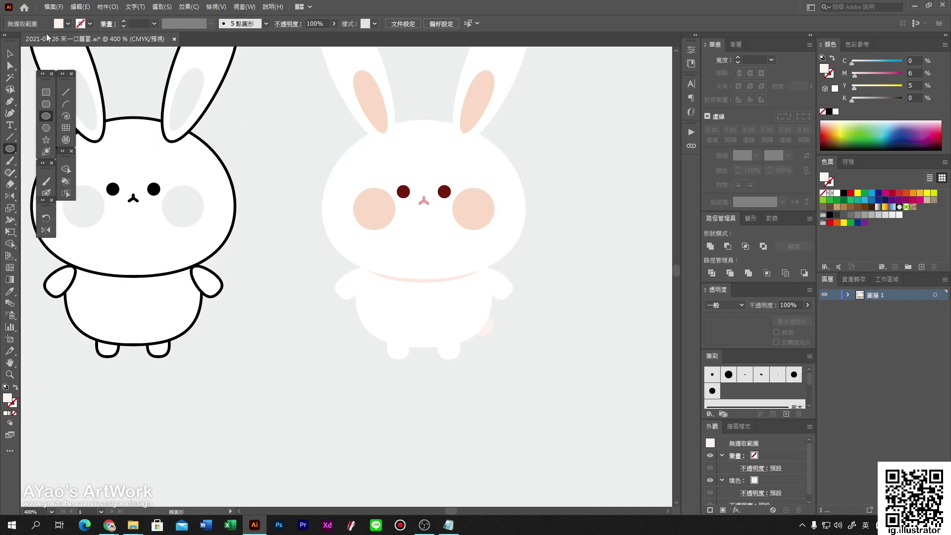
- Marquee-select every part of the pale bunny and group it with Ctrl+G
scroll(288, 282, down, 2)
drag(487, 341, 290, 117)
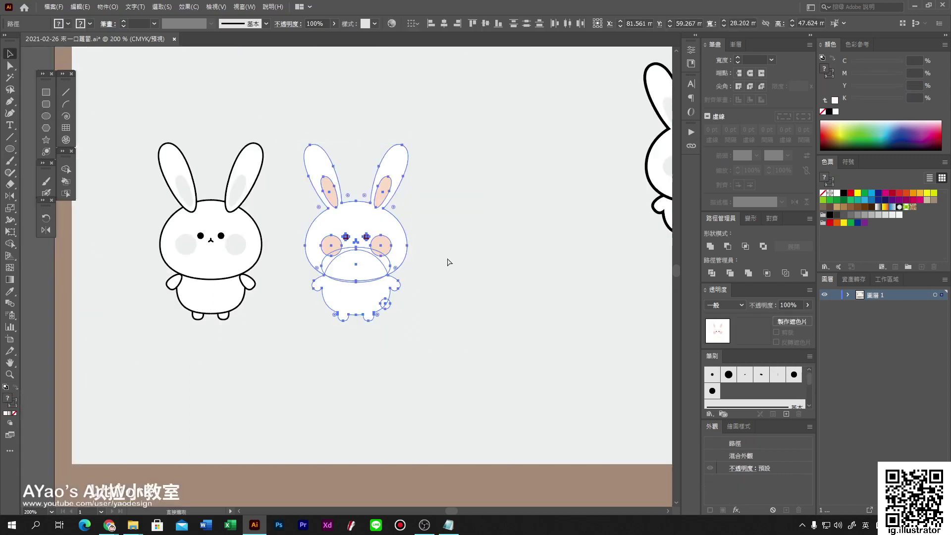
scroll(453, 305, down, 2)
key(v)
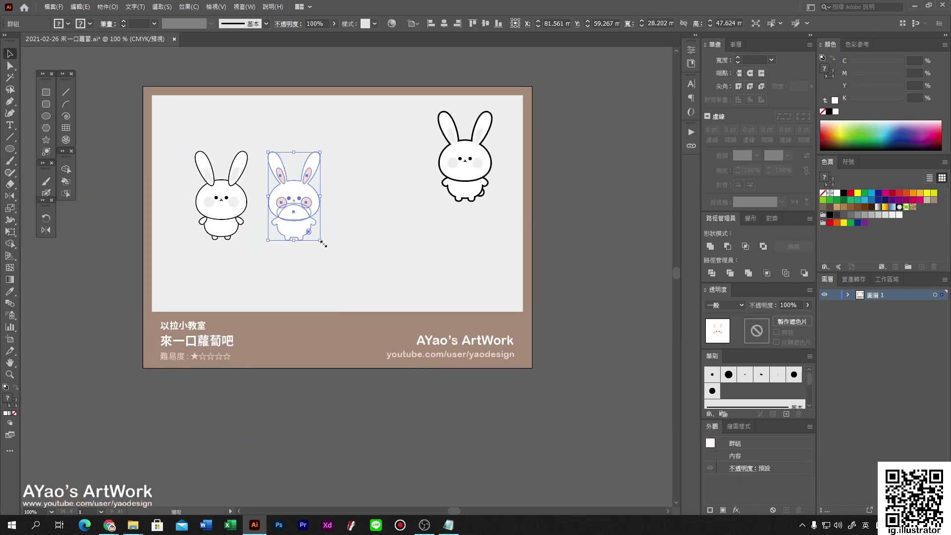
click(337, 241)
- Alt-drag a copy of the pale bunny to the artboard's lower right
drag(307, 228, 472, 266)
click(373, 263)
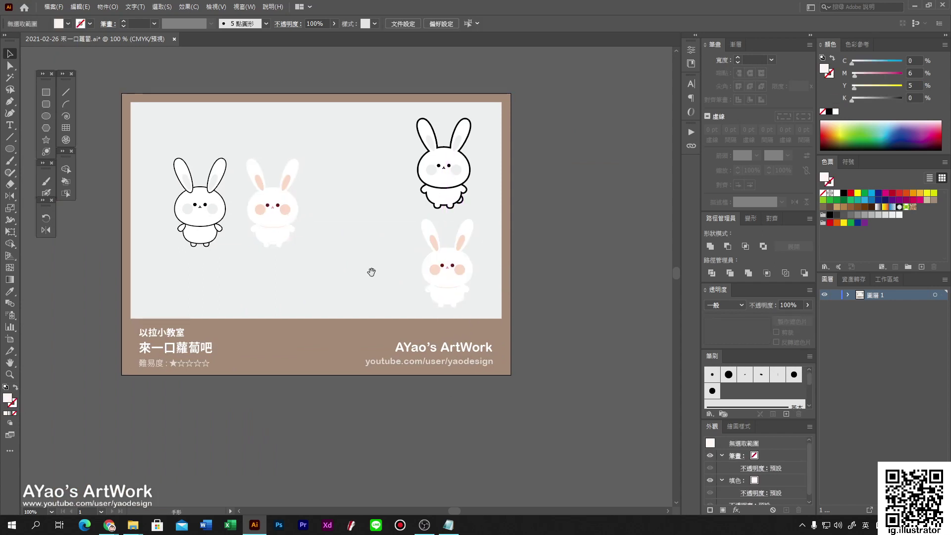
scroll(436, 297, up, 2)
scroll(540, 265, up, 2)
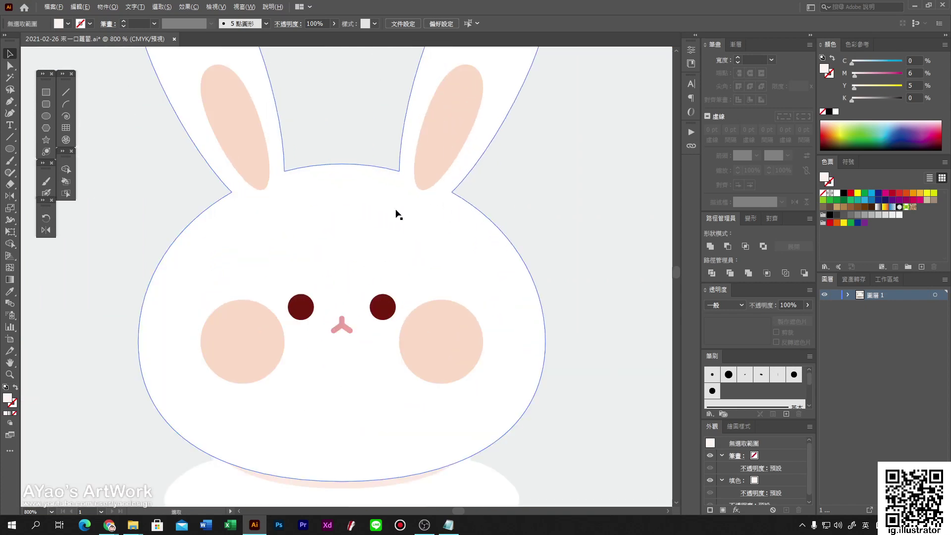
- Raise the bottom anchors of the pale bunny's inner ears and save the document
drag(262, 186, 257, 179)
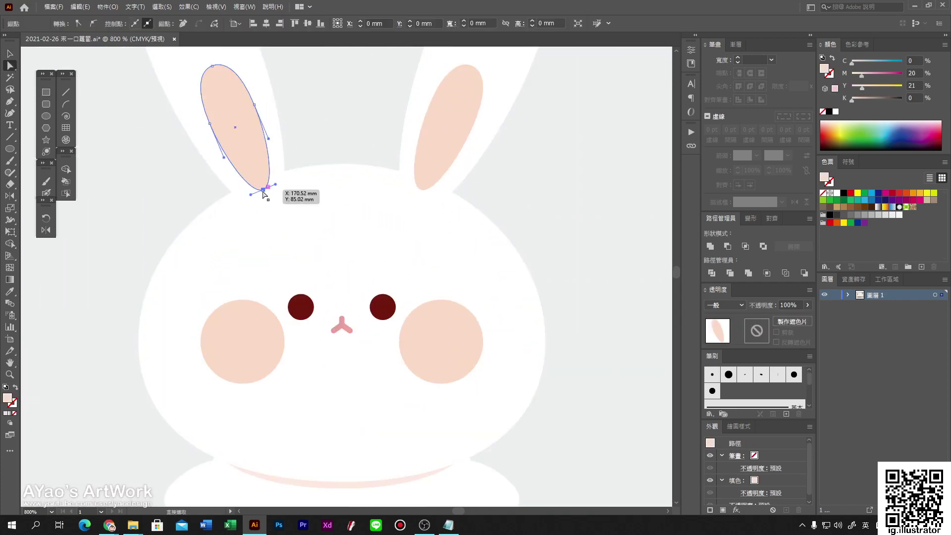
drag(418, 188, 424, 179)
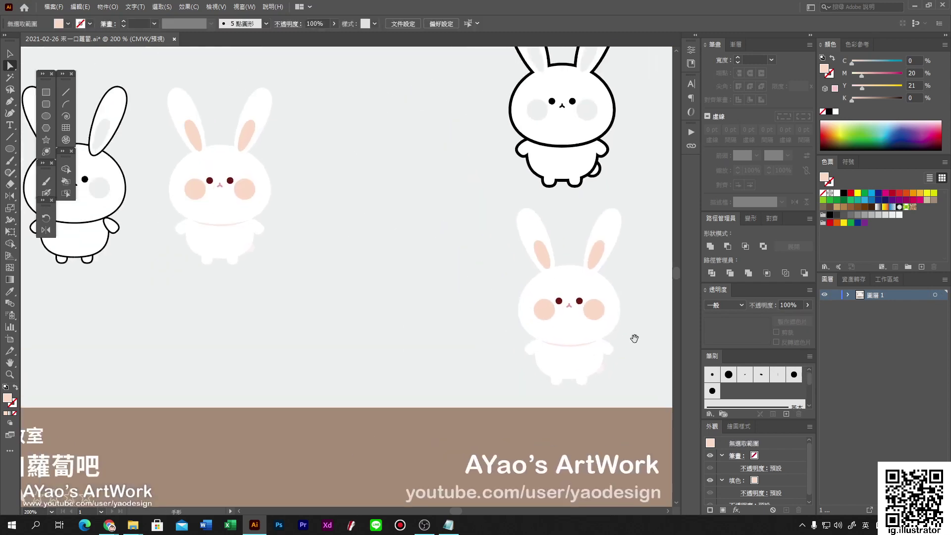
key(ctrl+s)
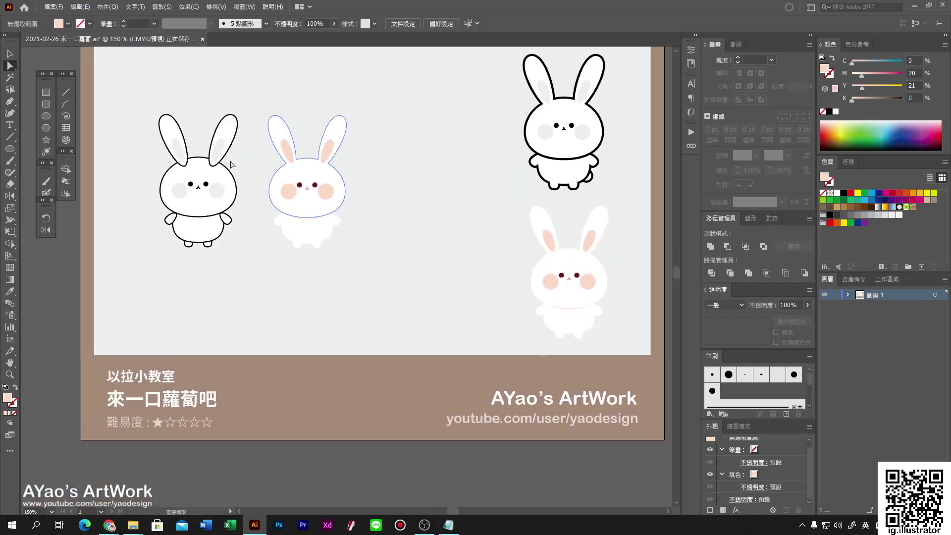
- Shift the pale bunny group and the outlined bunny further to the right
key(ctrl+equal)
key(ctrl+equal)
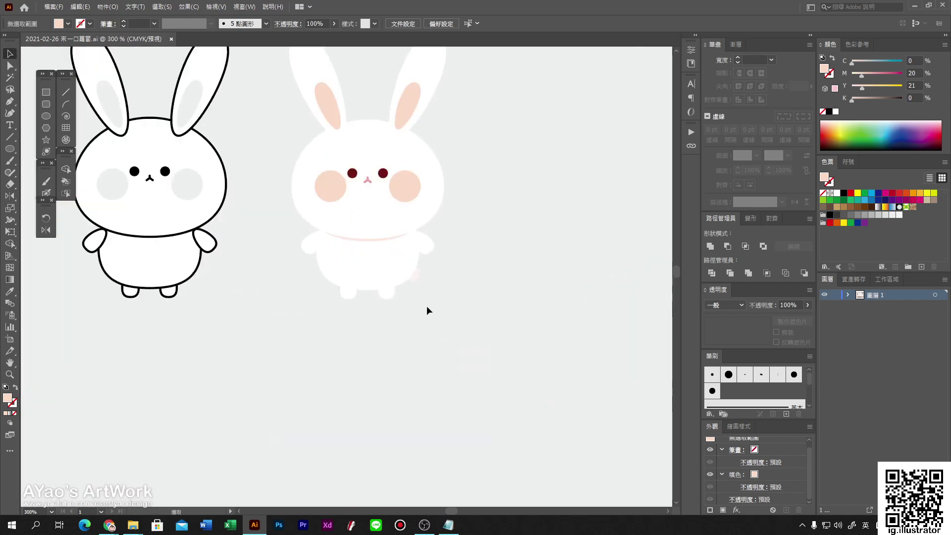
drag(427, 305, 440, 358)
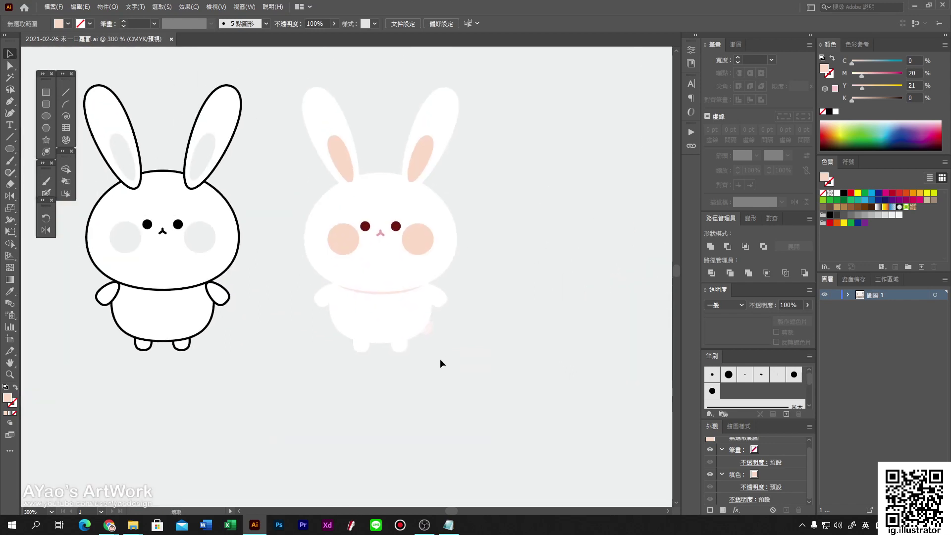
click(387, 331)
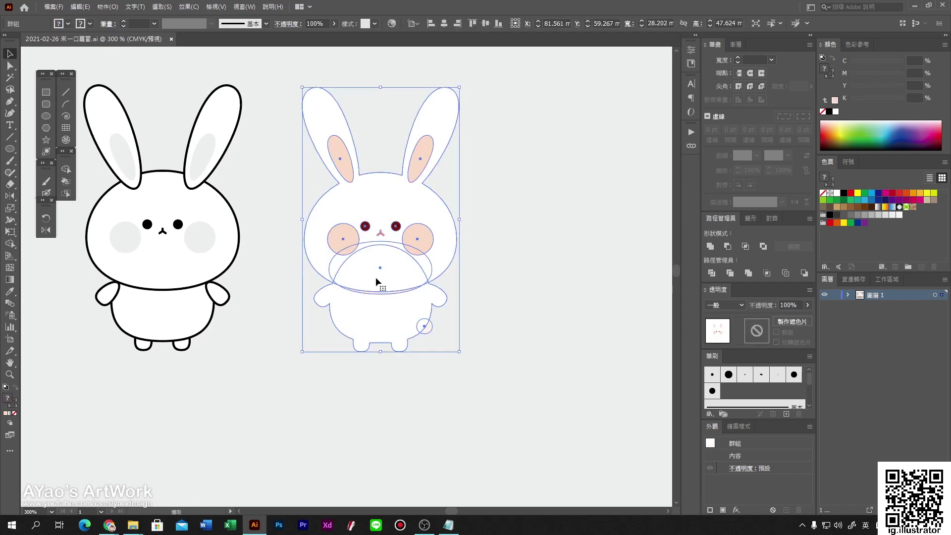
drag(369, 253, 542, 254)
click(305, 373)
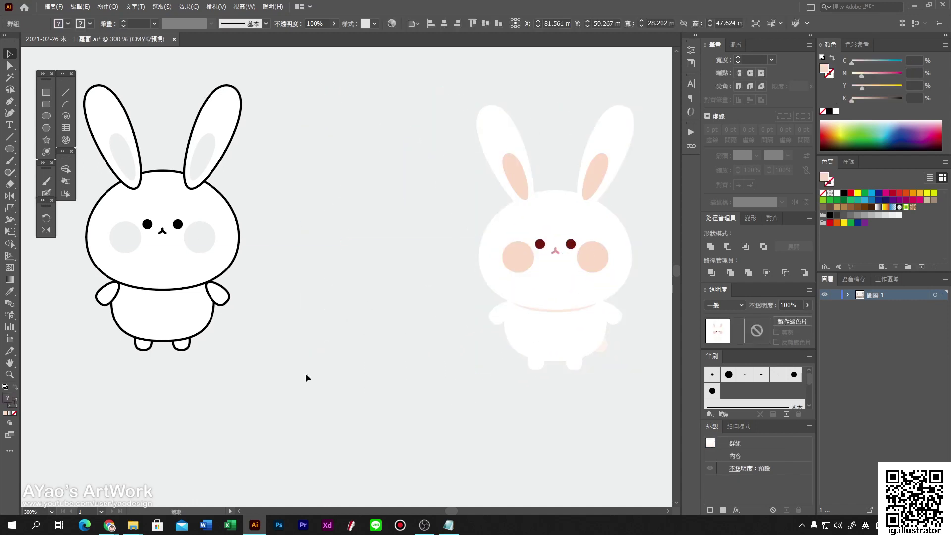
scroll(164, 126, left, 3)
drag(257, 202, 372, 228)
- Tilt the outlined bunny's right ear and inner ear outward to the right
click(486, 232)
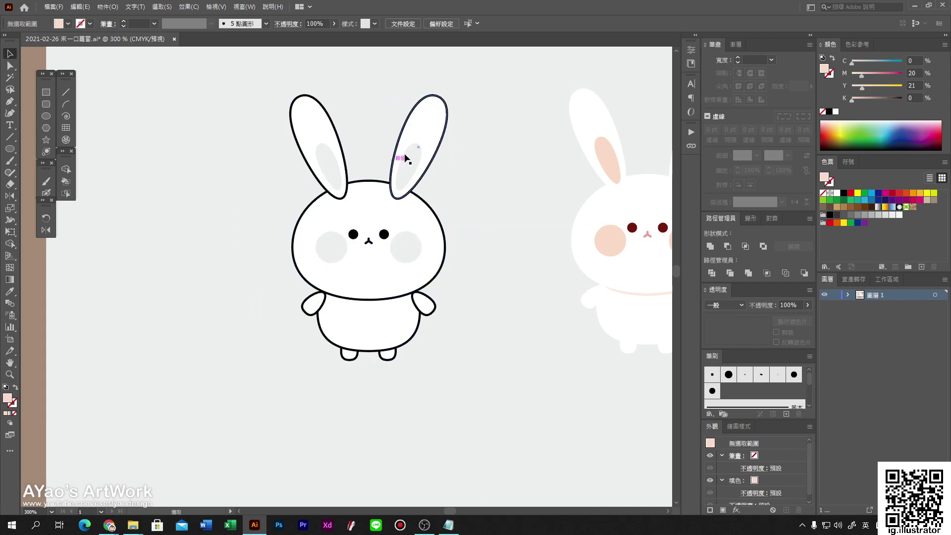
drag(401, 151, 342, 190)
mouse_move(264, 196)
mouse_down()
mouse_move(297, 131)
mouse_move(322, 148)
mouse_move(313, 191)
mouse_move(360, 197)
mouse_up()
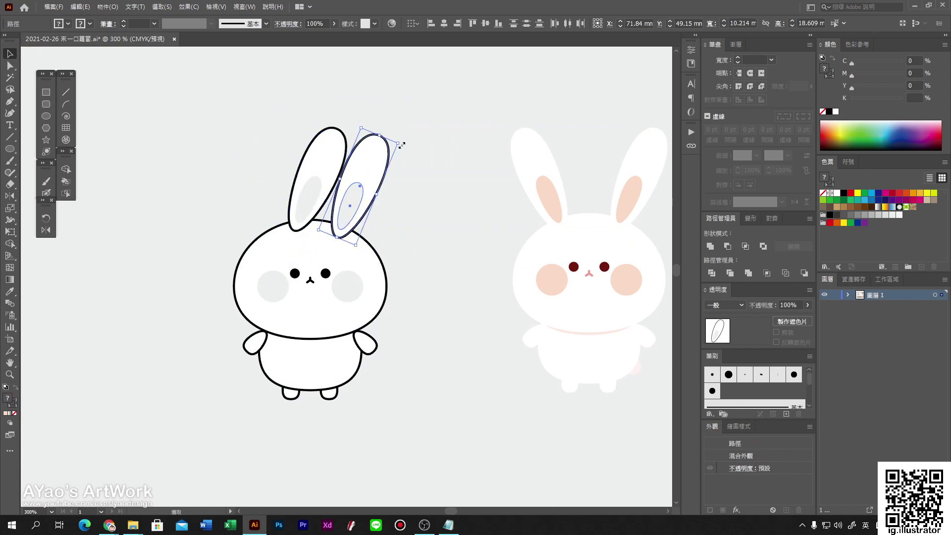
drag(402, 145, 419, 158)
drag(376, 181, 390, 190)
click(275, 171)
- Shift both of the outlined bunny's cheeks to the left
click(303, 193)
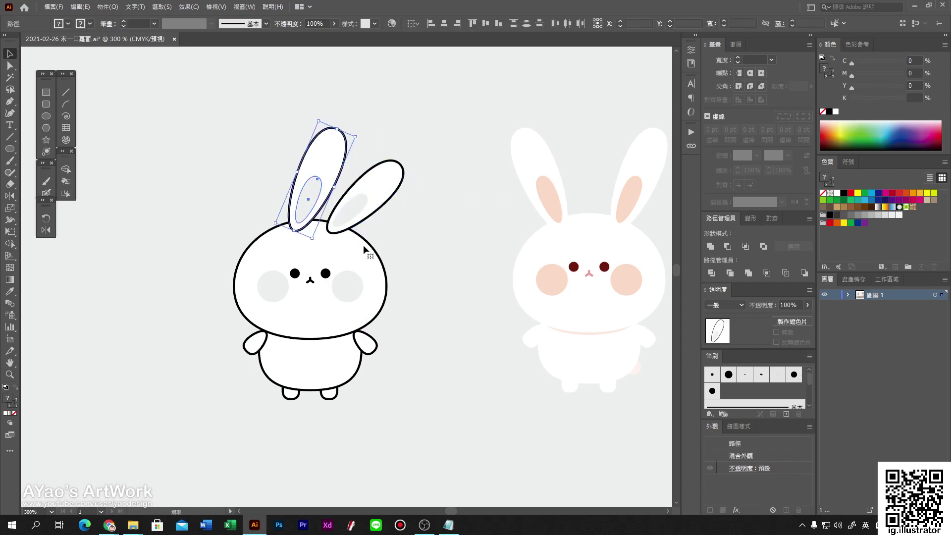
mouse_move(196, 270)
mouse_down()
mouse_move(348, 289)
mouse_move(322, 284)
mouse_up()
scroll(335, 305, up, 2)
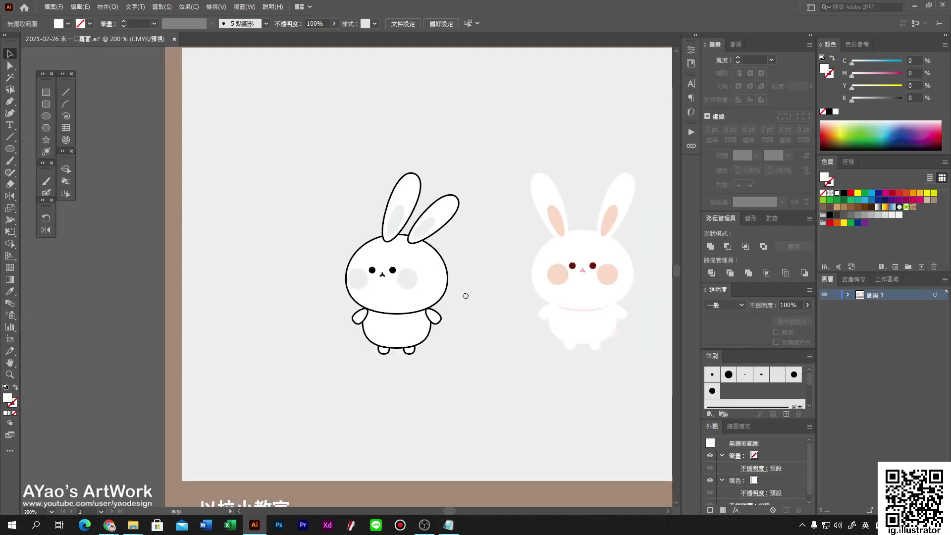
- Nudge the ears right and unite them with the head into one shape
drag(384, 133, 397, 135)
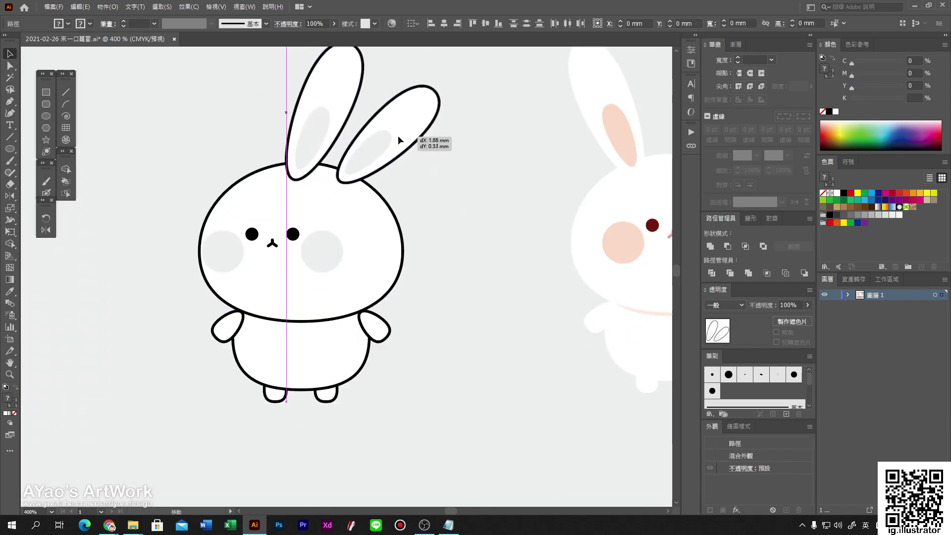
click(323, 86)
shift+click(402, 235)
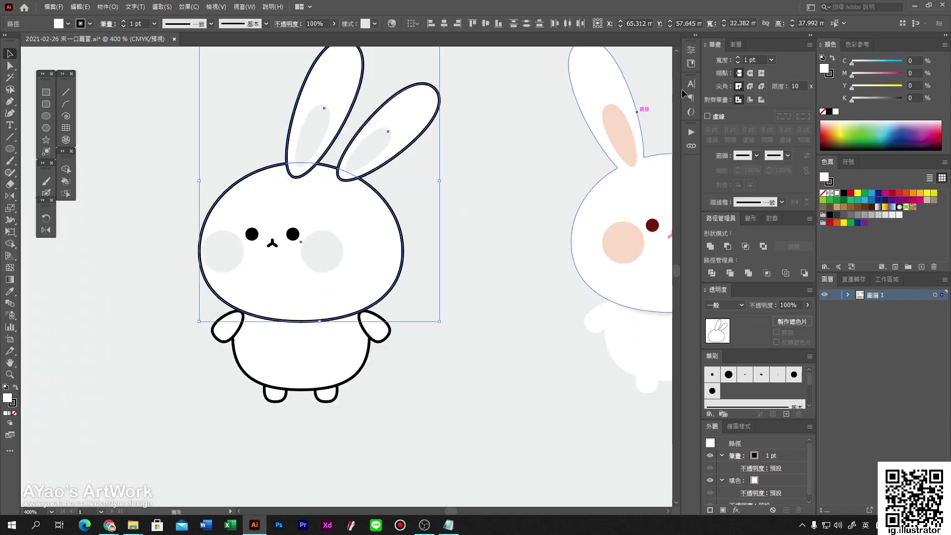
click(709, 246)
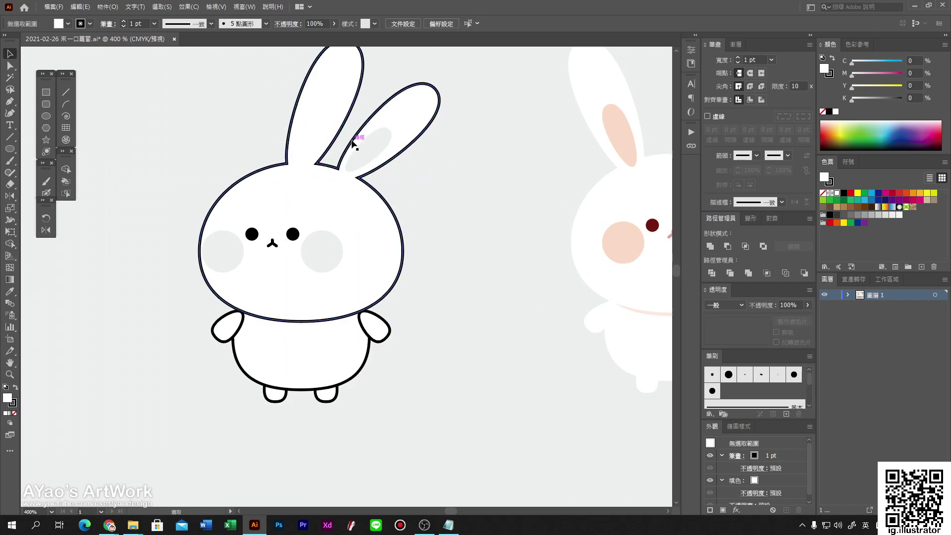
click(318, 159)
key(Delete)
click(307, 138)
key(ctrl+z)
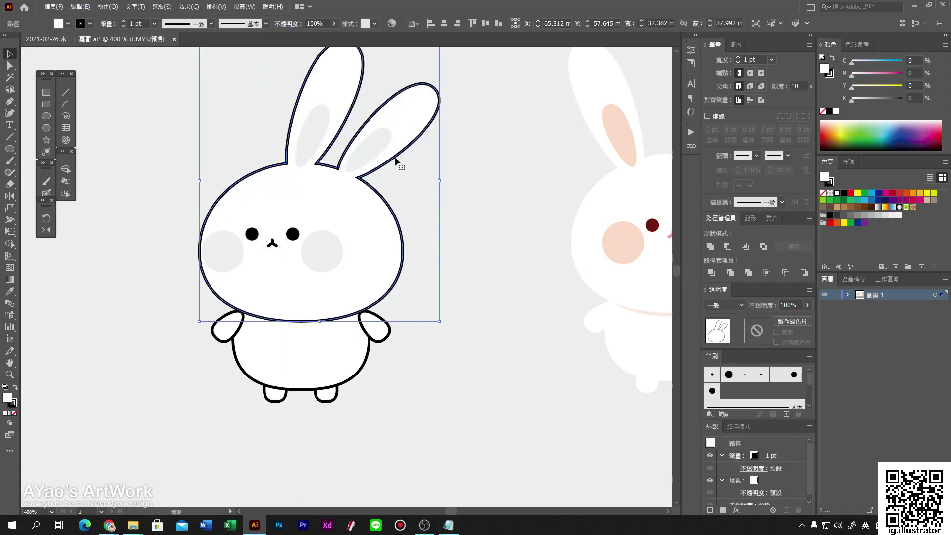
- Set the merged head-and-ears shape's stroke to None and select both eye dots
click(829, 74)
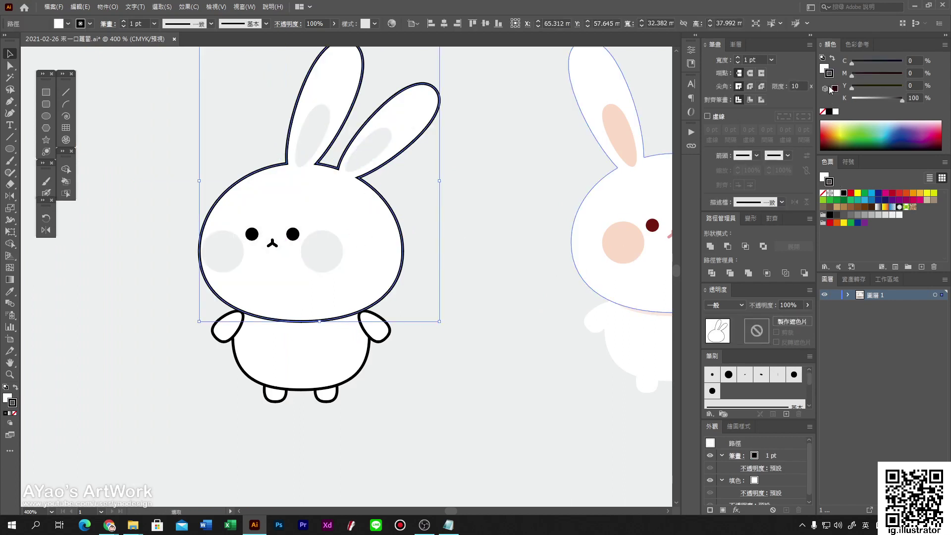
click(823, 112)
click(252, 234)
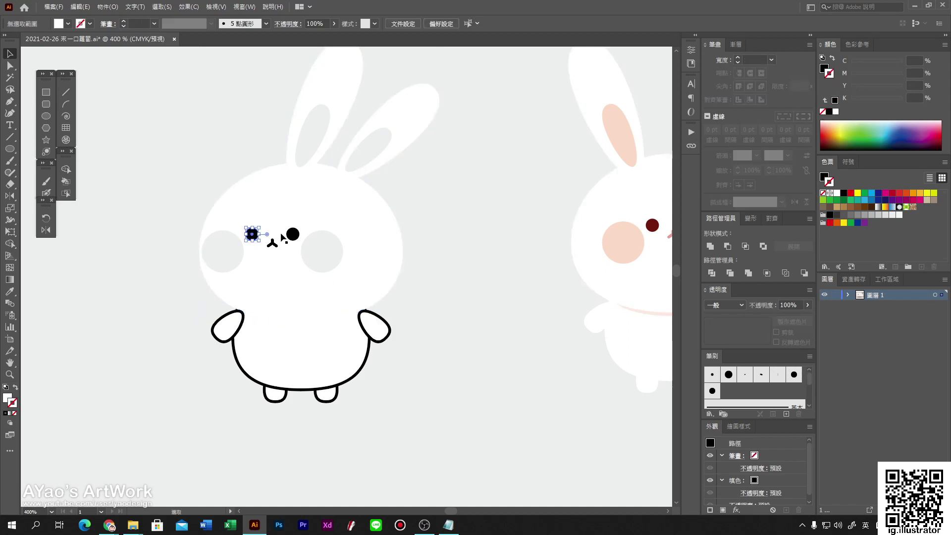
shift+click(293, 234)
- Eyedropper the right bunny's dark red onto the eyes and its pink onto inner ears and cheeks
click(9, 292)
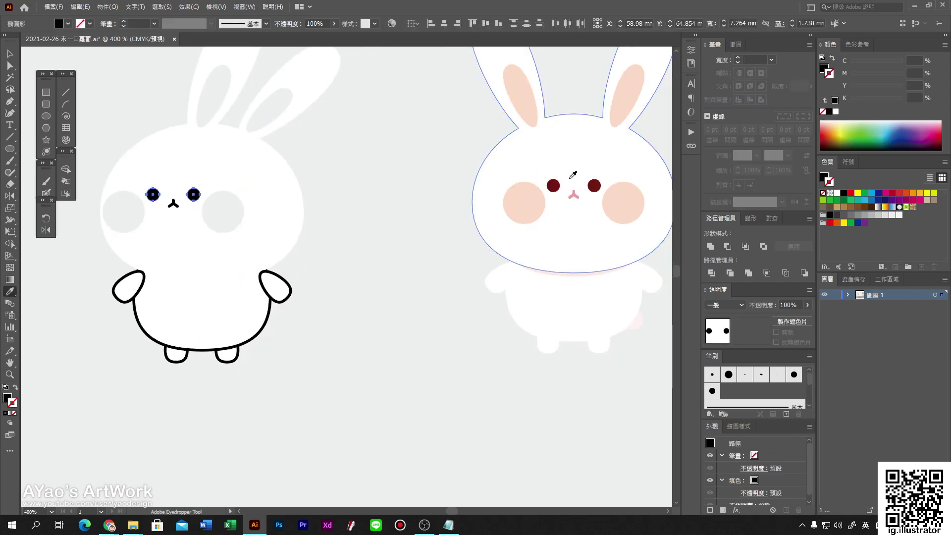
click(553, 185)
ctrl+click(266, 104)
ctrl+shift+click(213, 95)
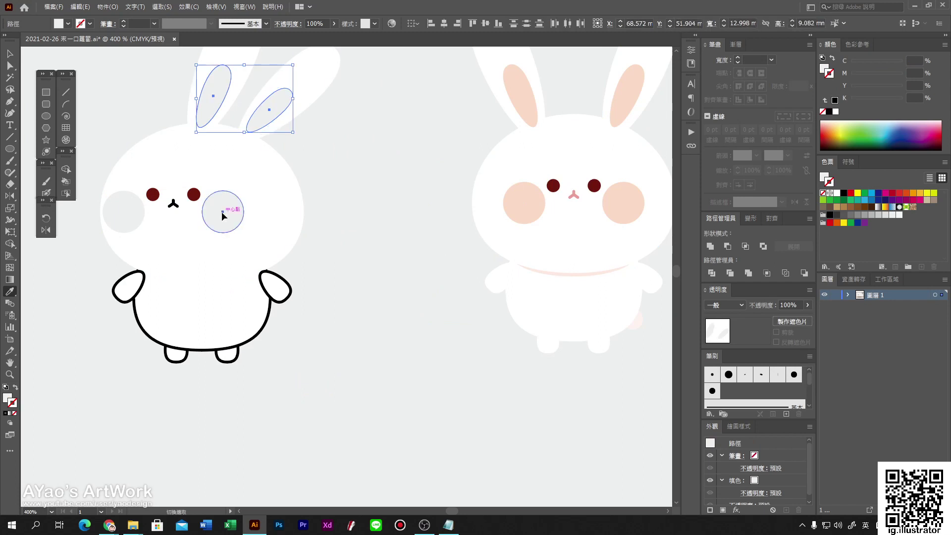
ctrl+shift+click(221, 212)
ctrl+shift+click(134, 215)
click(523, 199)
- Make the left bunny's nose pink from the right bunny's nose, then deselect
scroll(304, 212, up, 3)
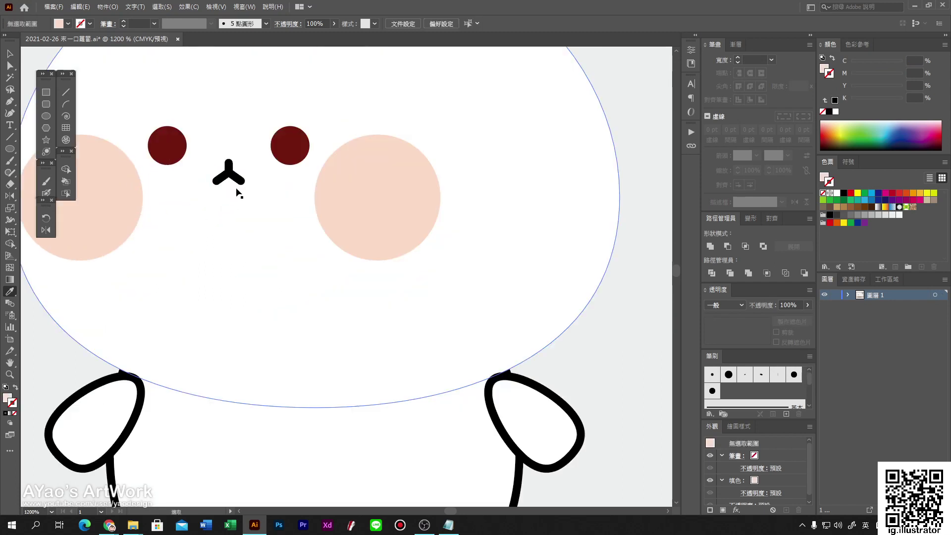
ctrl+click(226, 178)
ctrl+shift+click(238, 183)
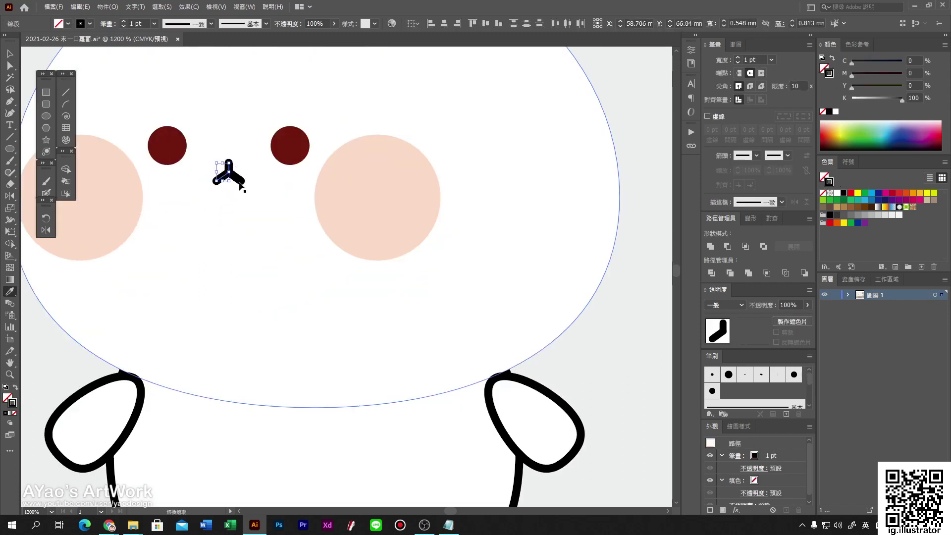
scroll(240, 185, down, 5)
click(579, 183)
scroll(406, 198, up, 4)
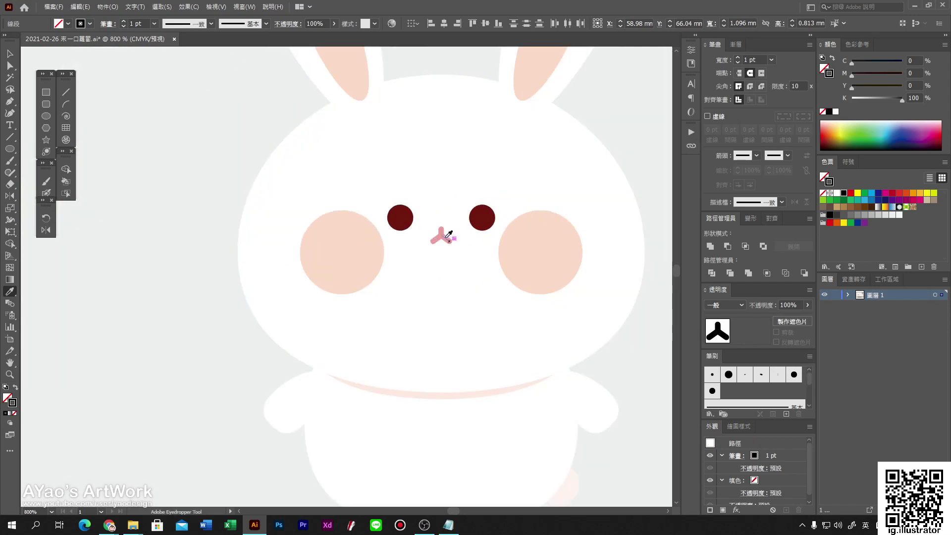
scroll(366, 276, down, 3)
scroll(191, 388, down, 3)
scroll(191, 387, up, 2)
key(ctrl+shift+a)
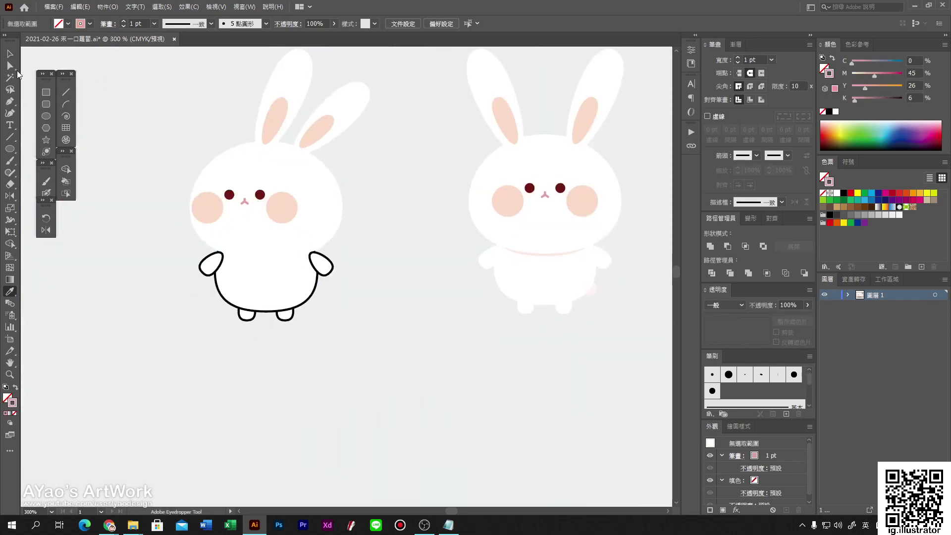
scroll(173, 294, down, 2)
scroll(213, 317, up, 1)
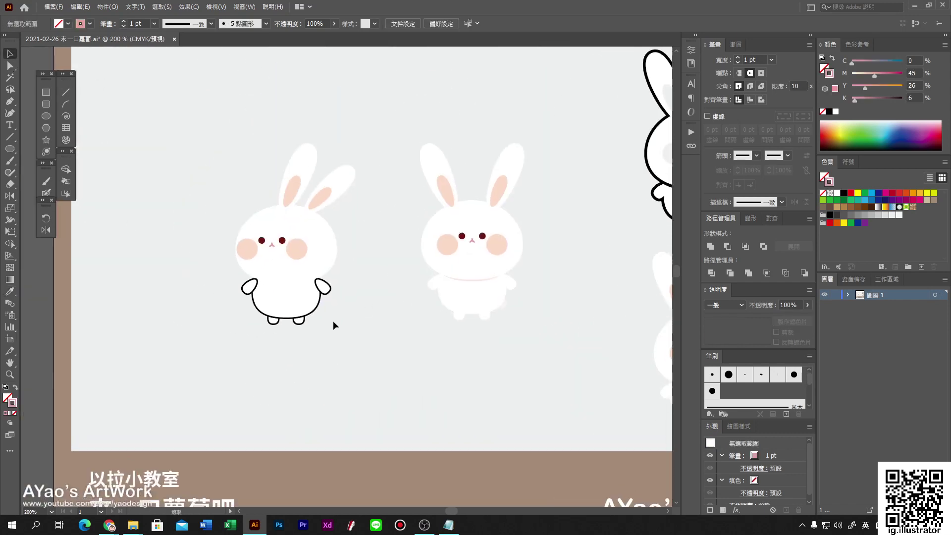
scroll(332, 317, up, 2)
scroll(314, 219, up, 1)
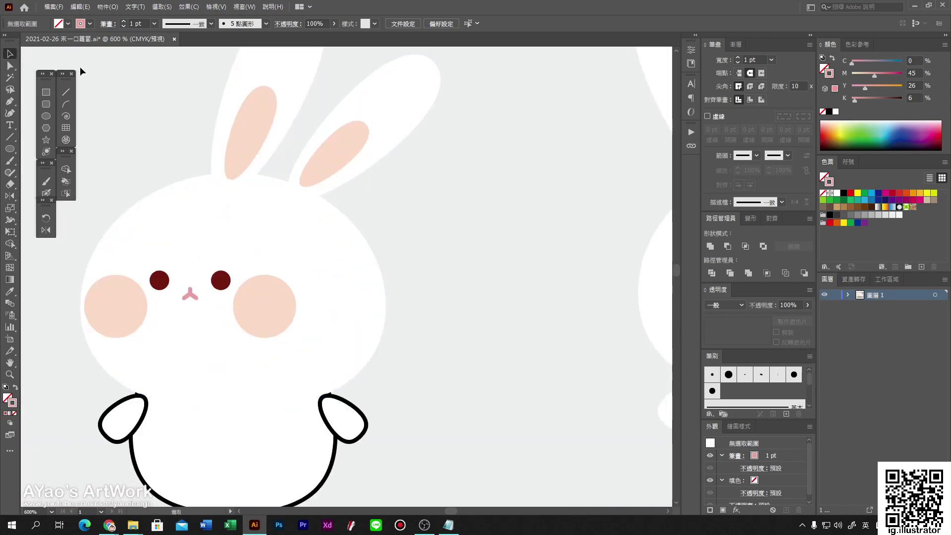
click(11, 65)
click(231, 177)
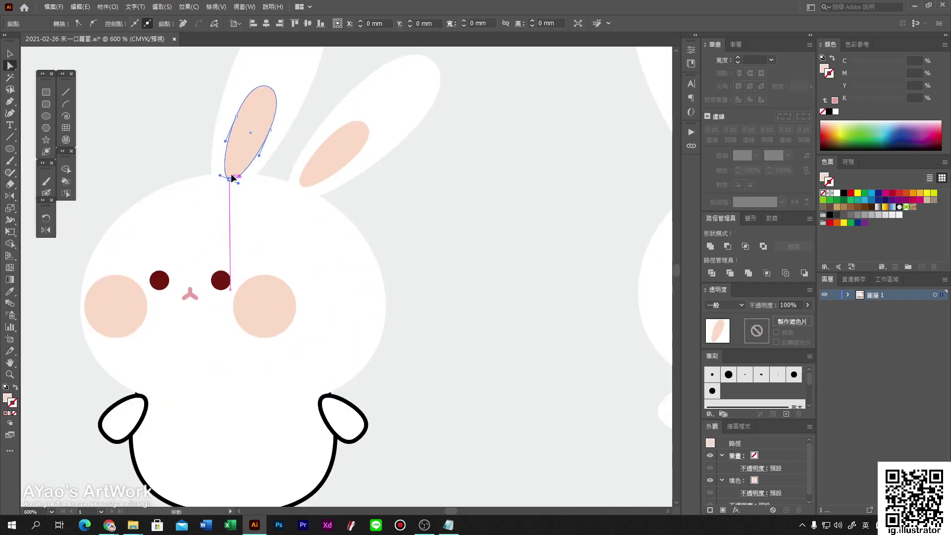
click(340, 195)
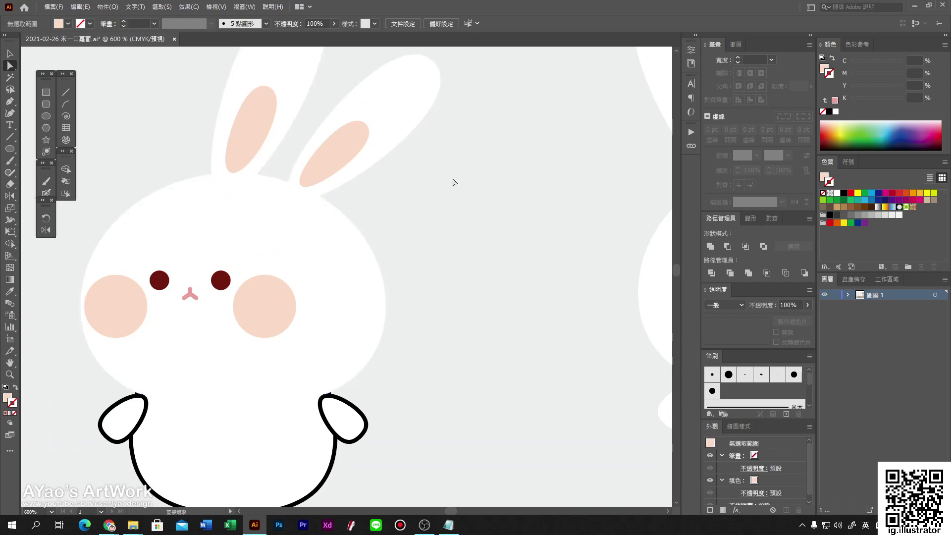
scroll(455, 183, down, 1)
click(374, 165)
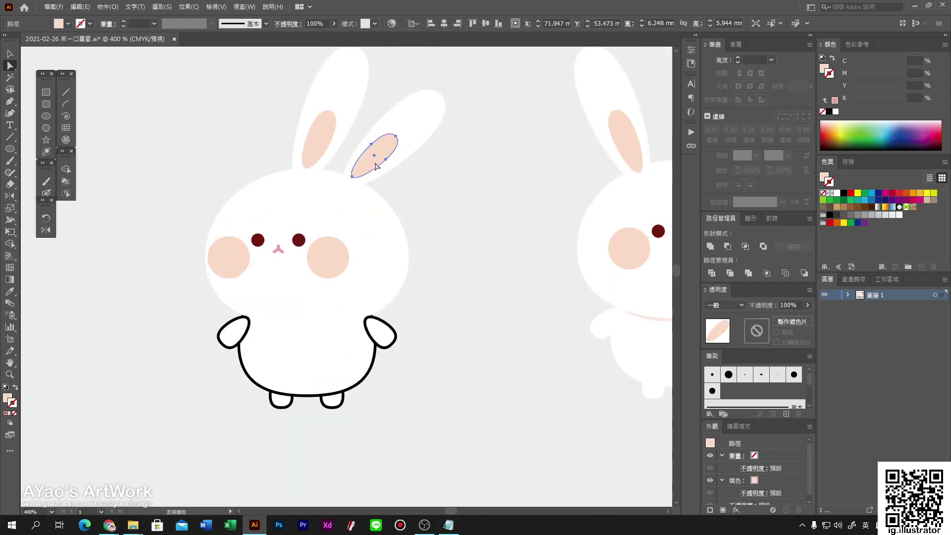
scroll(376, 166, down, 1)
scroll(484, 314, down, 1)
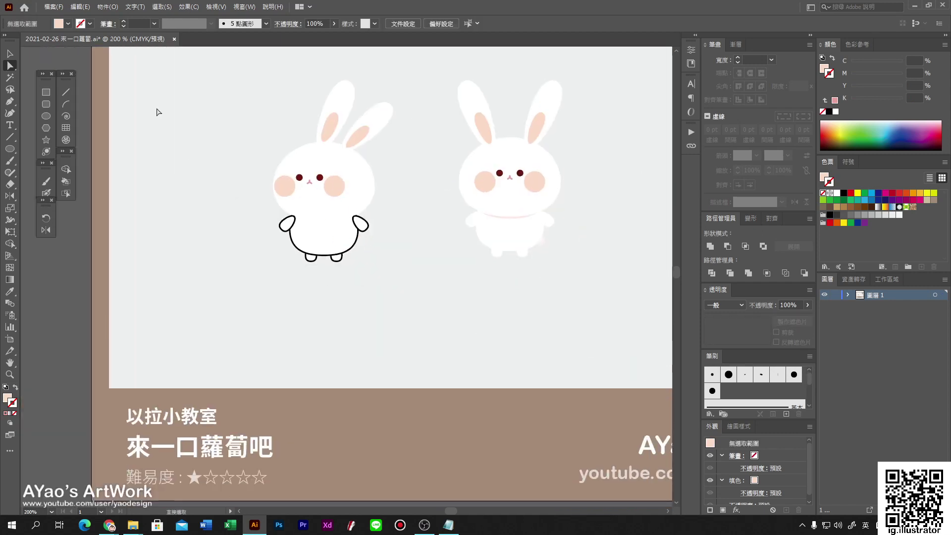
click(10, 53)
scroll(245, 214, up, 1)
- Remove the black outline from the left bunny's body using the Eyedropper
click(248, 218)
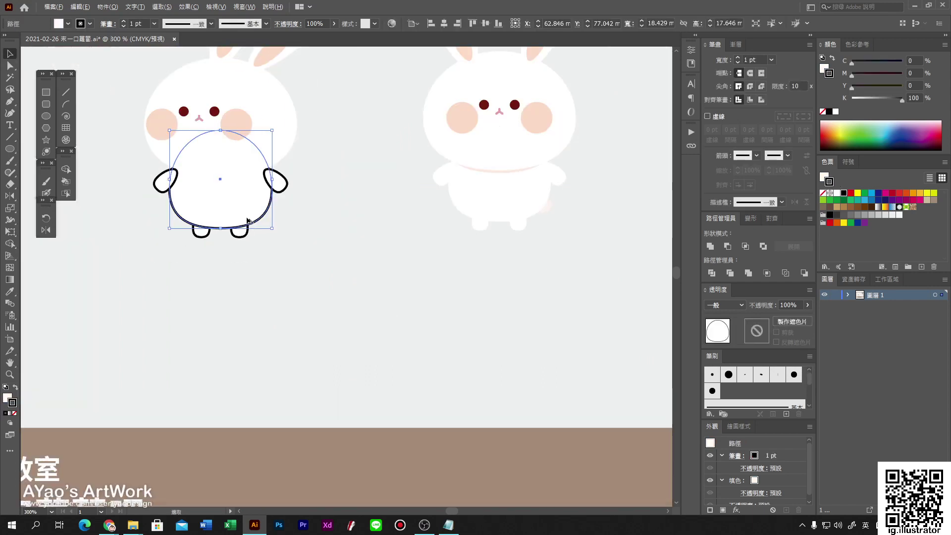
click(10, 292)
click(255, 139)
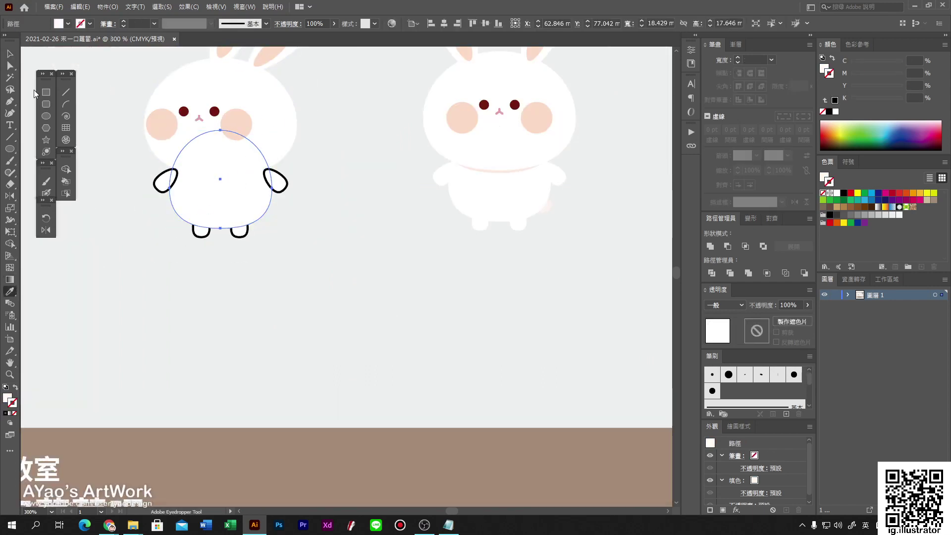
click(10, 54)
click(191, 248)
scroll(227, 289, up, 2)
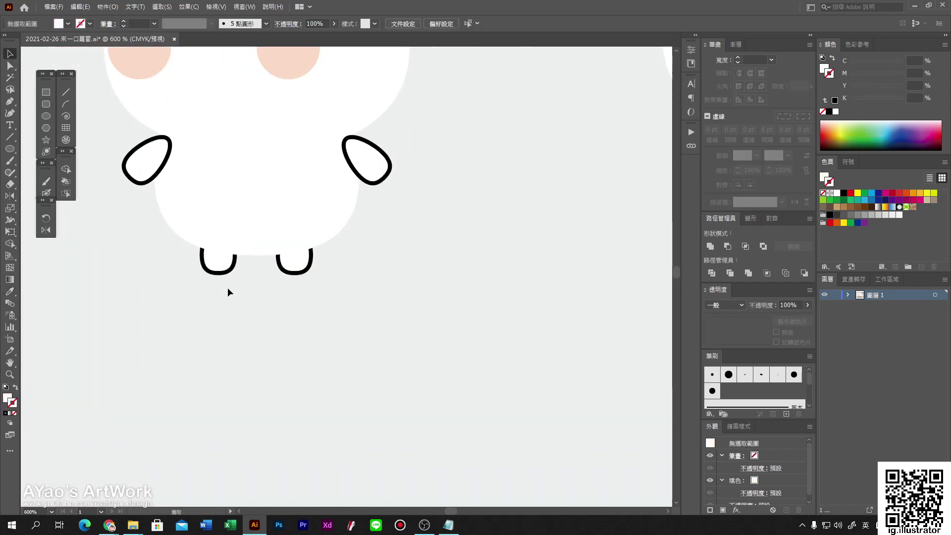
- Remove the black outline from both feet using the Eyedropper
click(226, 269)
shift+click(303, 272)
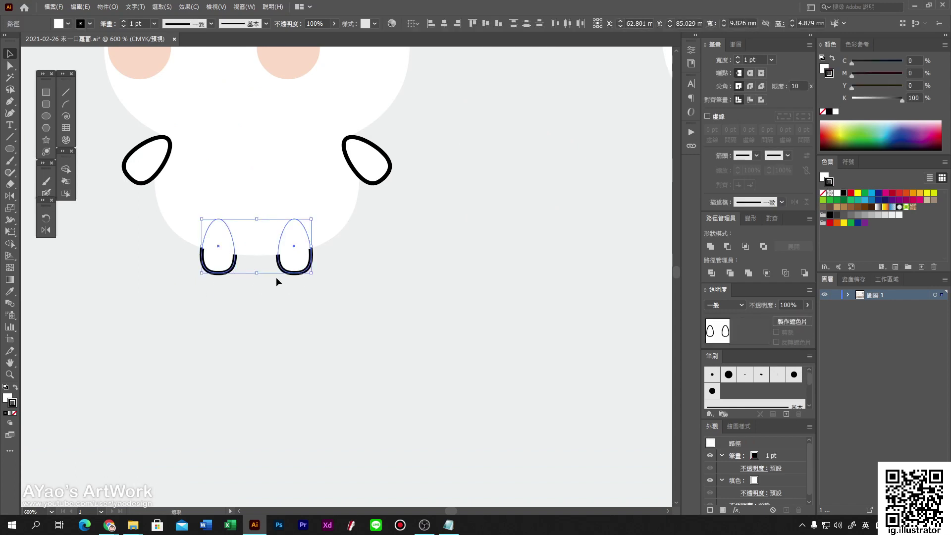
click(10, 291)
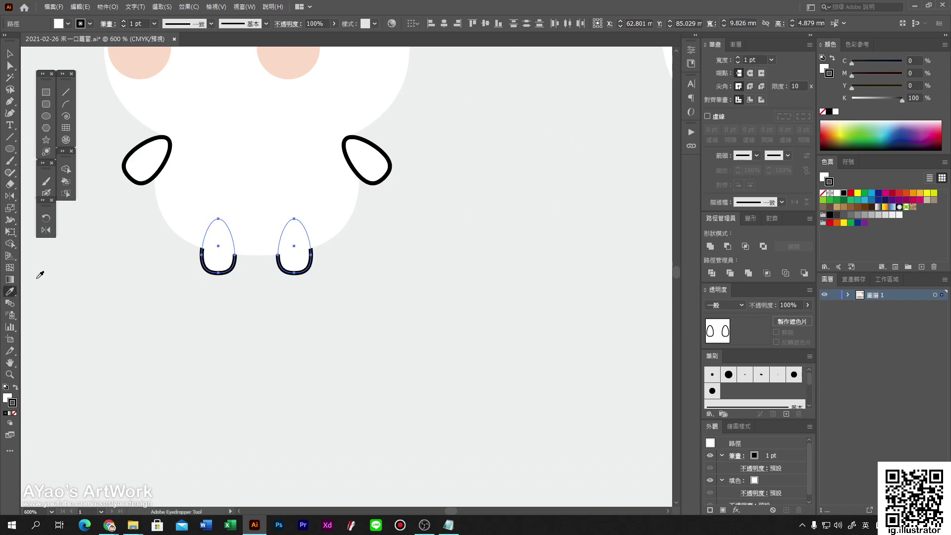
click(90, 192)
click(10, 53)
- Tuck both feet slightly inward under the body
click(152, 261)
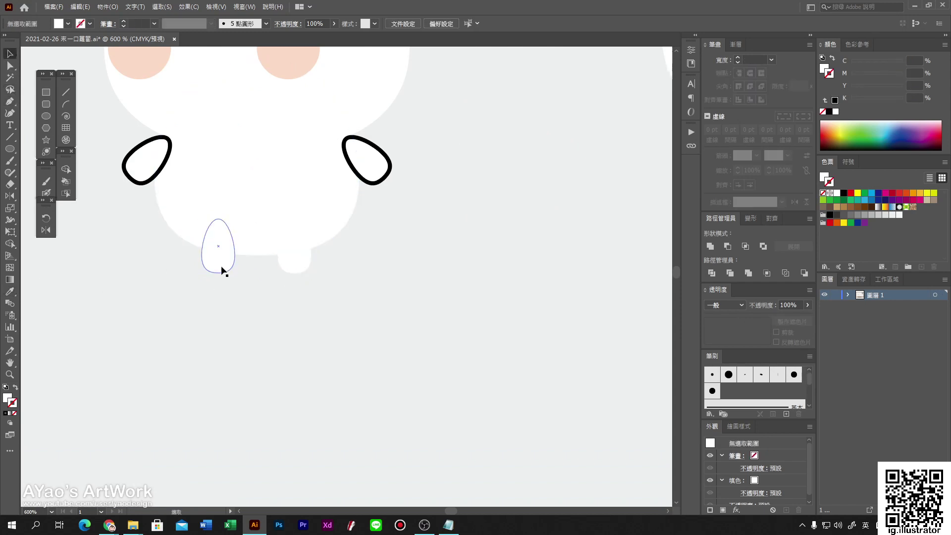
drag(216, 263, 198, 250)
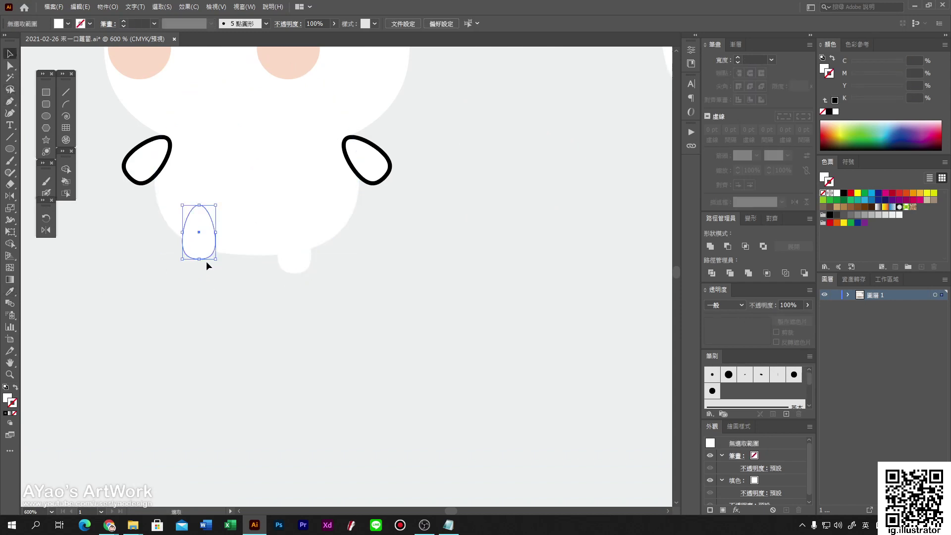
drag(285, 270, 268, 271)
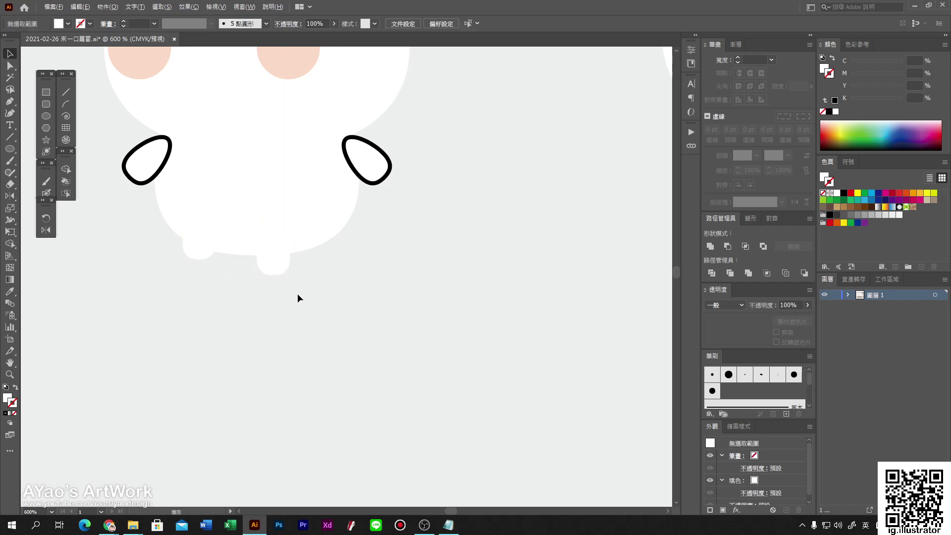
scroll(299, 298, down, 2)
- Draw a slanted 50% grey line beneath the left bunny
click(66, 92)
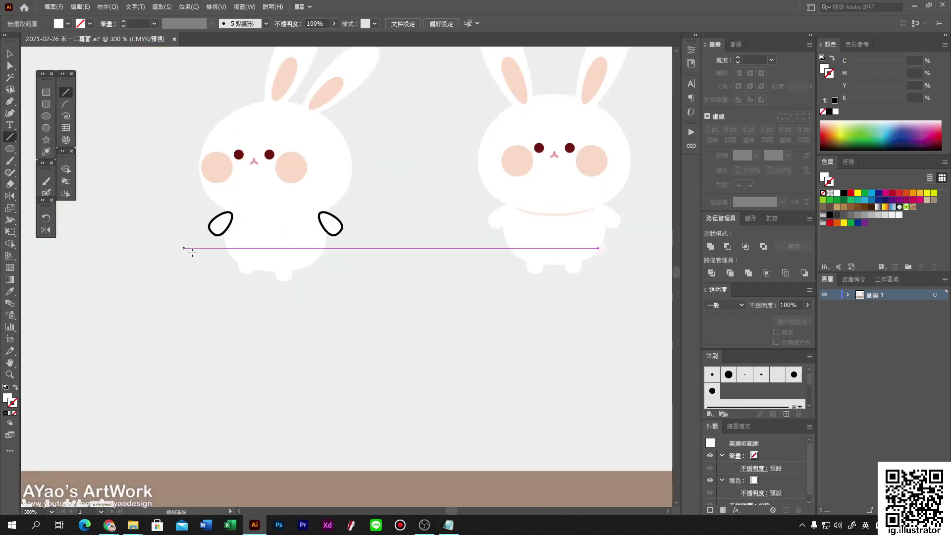
drag(169, 259, 397, 306)
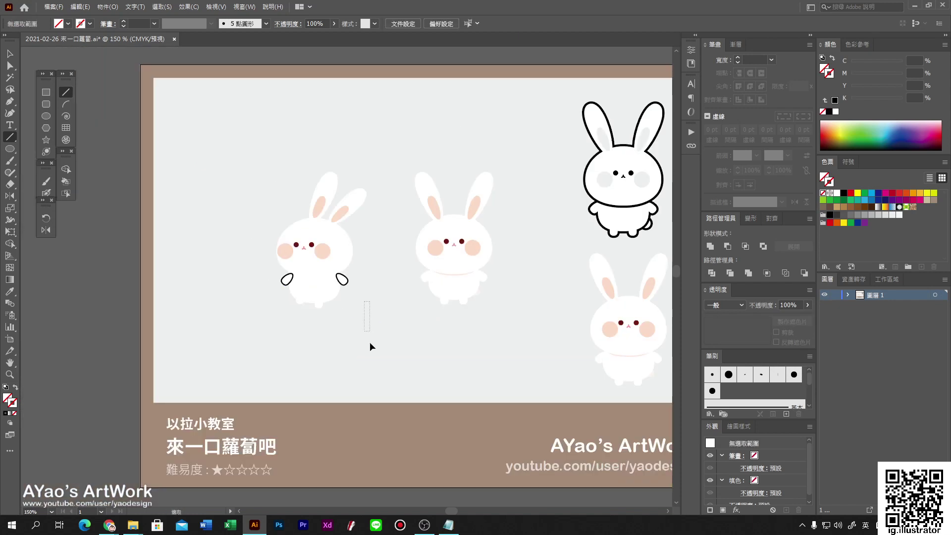
drag(371, 347, 376, 320)
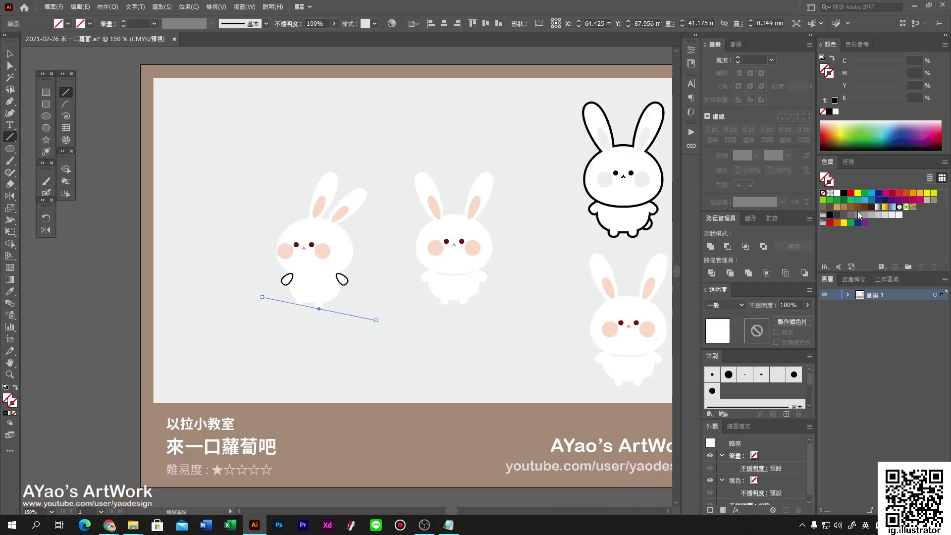
click(861, 215)
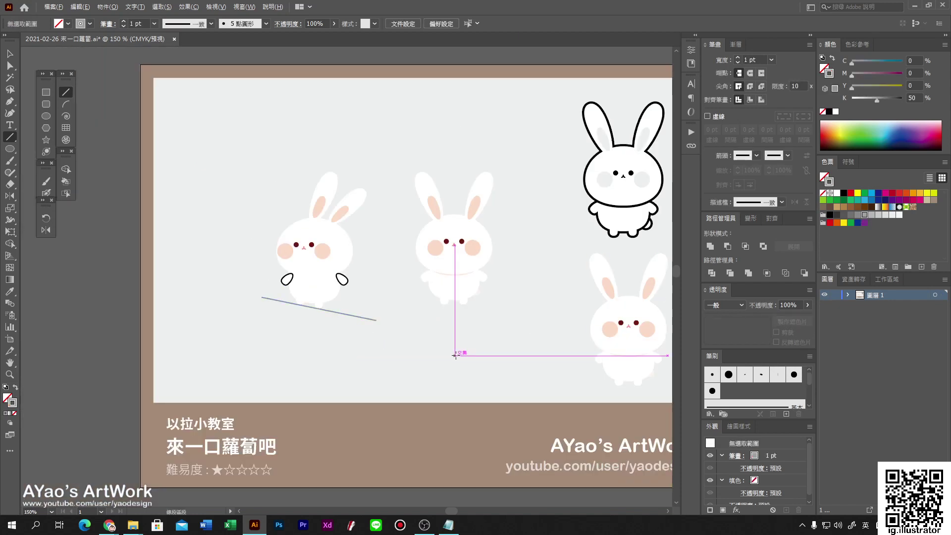
scroll(390, 329, up, 3)
- Overlap the two black paw outlines between the bunnies and delete the long grey line
key(v)
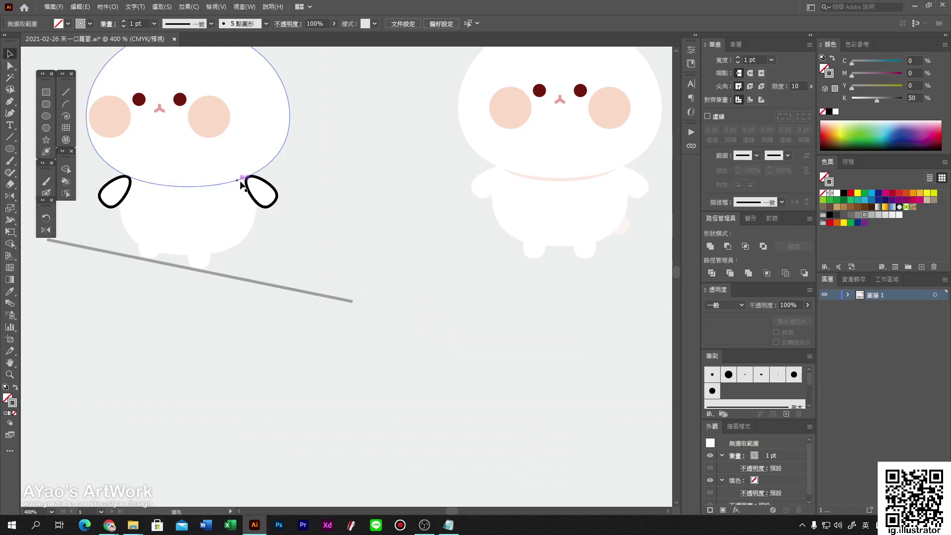
drag(244, 186, 375, 233)
drag(126, 197, 404, 245)
scroll(293, 221, down, 4)
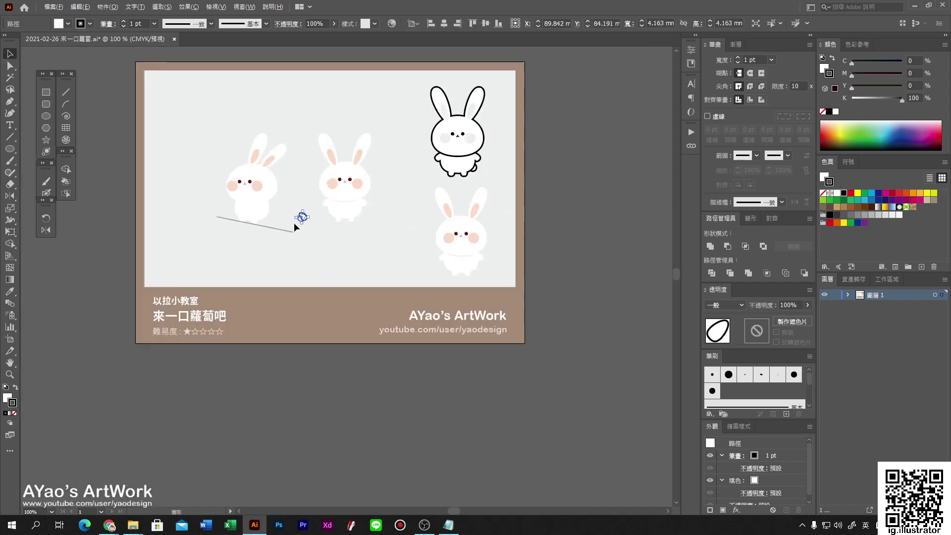
scroll(277, 228, up, 2)
click(292, 244)
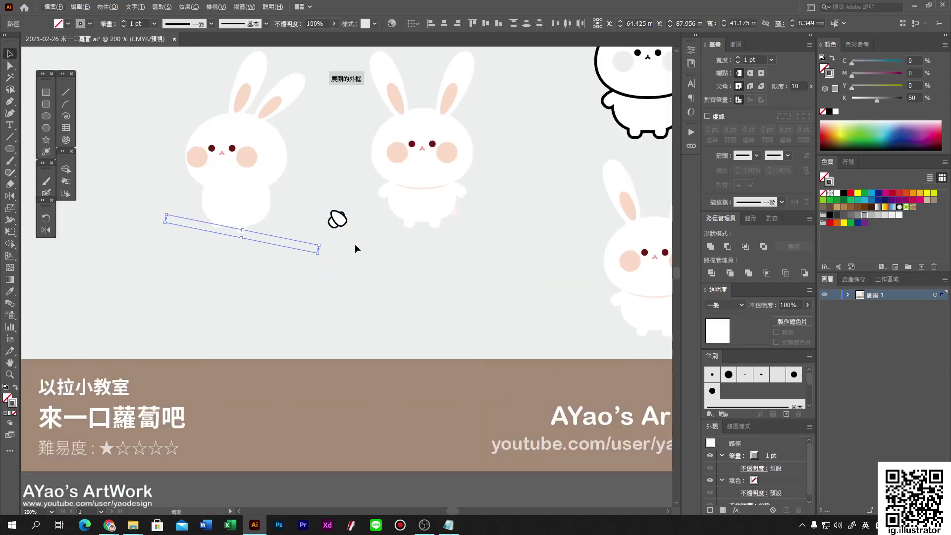
key(Delete)
scroll(399, 231, up, 2)
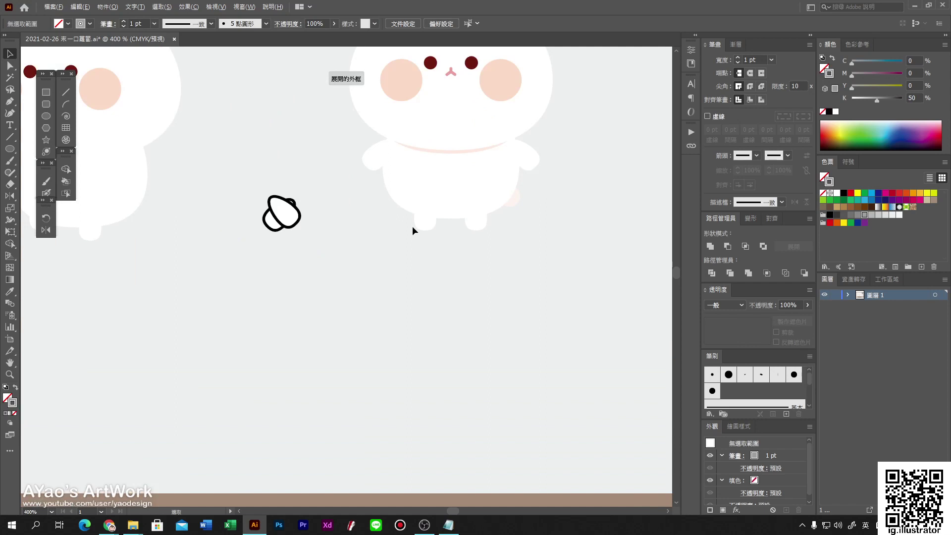
- Copy the small pale pink circle and paste a copy resized to about 3.56 mm
double_click(517, 201)
click(517, 201)
key(ctrl+c)
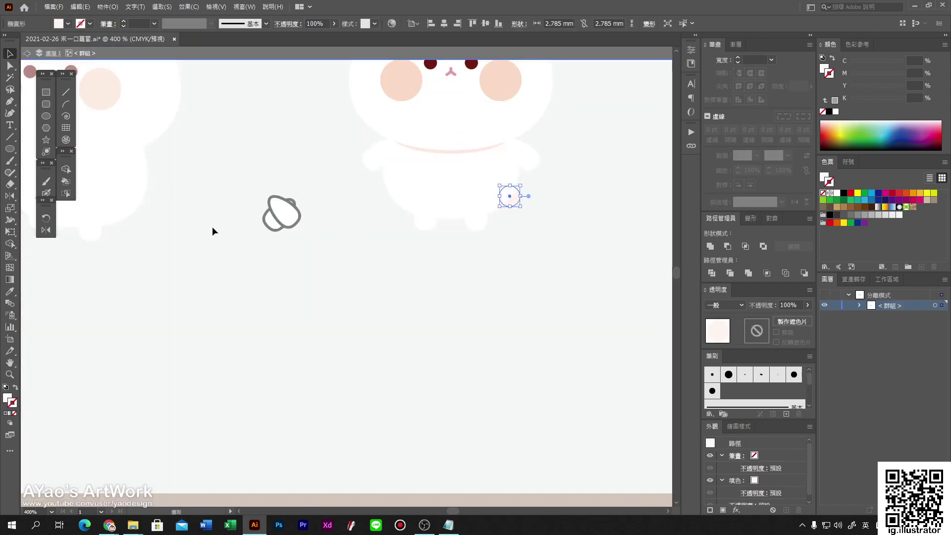
key(Escape)
key(ctrl+v)
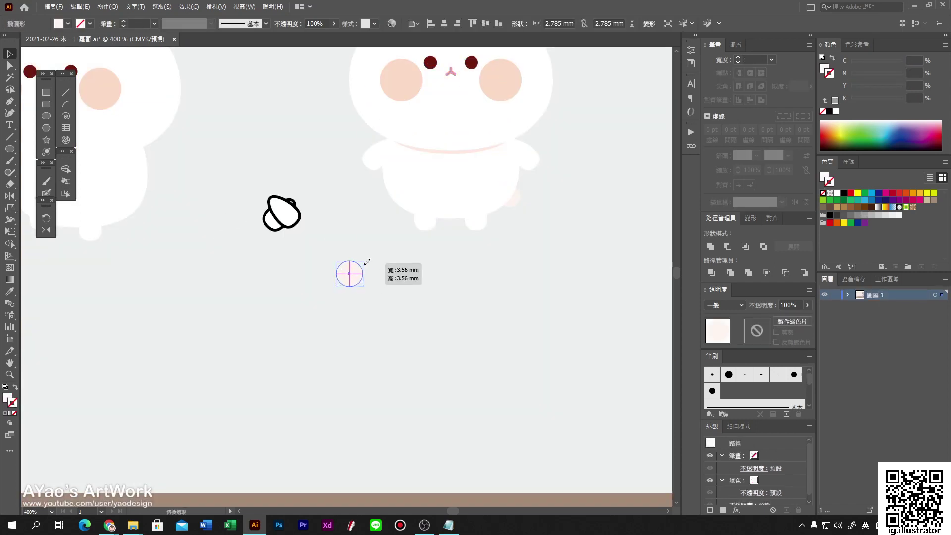
drag(365, 268, 149, 208)
click(349, 287)
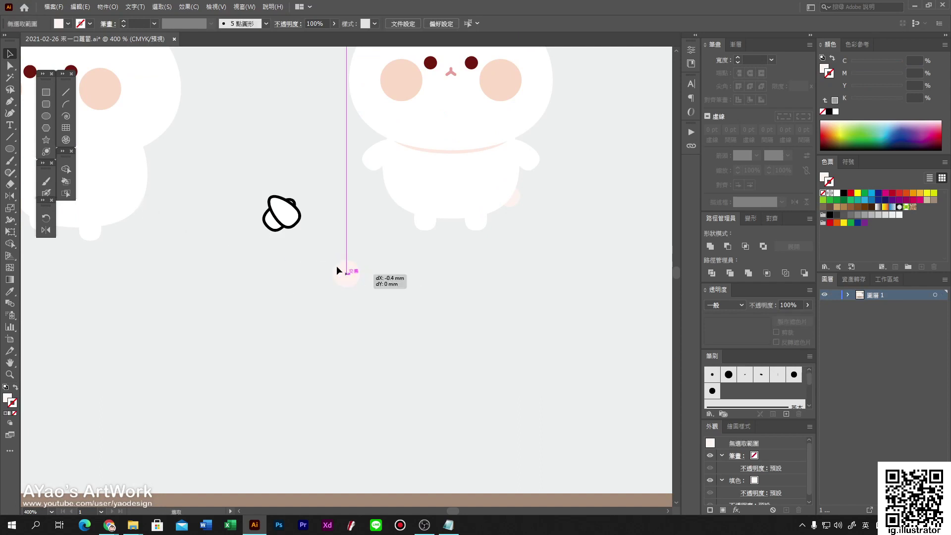
- Position the pale pink circle at the base of the left bunny's body
drag(336, 270, 158, 207)
click(117, 182)
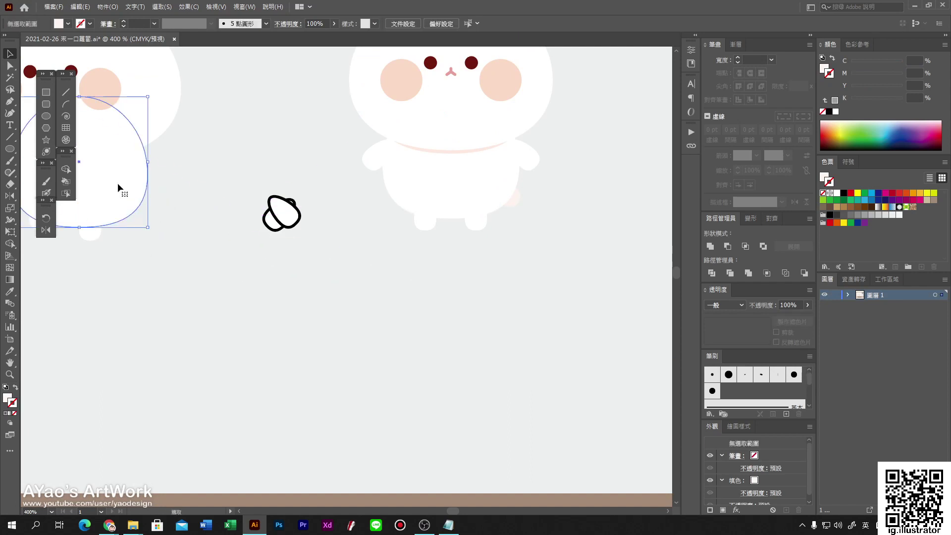
click(160, 266)
scroll(160, 266, left, 5)
scroll(160, 266, up, 2)
drag(301, 256, 298, 256)
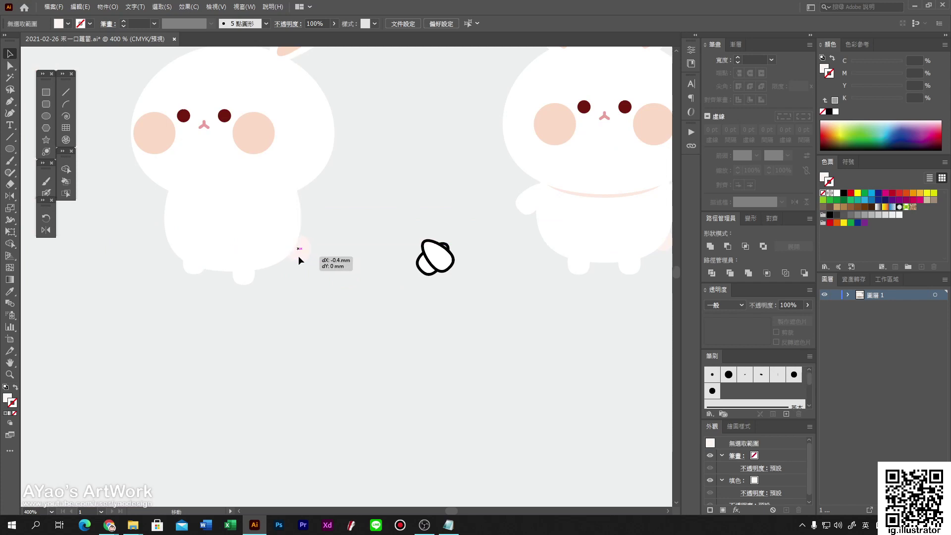
- Check the foot shape's CMYK fill and nudge the pale circle into place
click(223, 235)
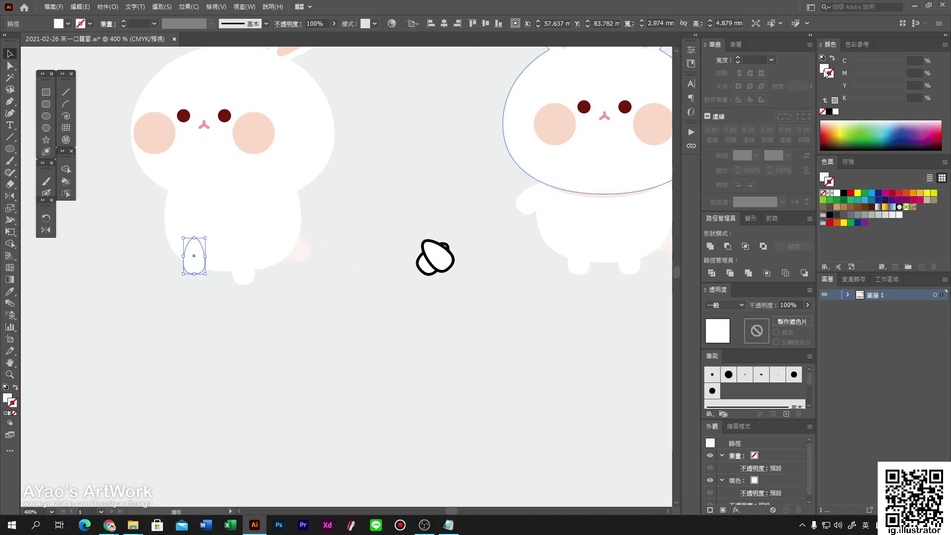
click(855, 86)
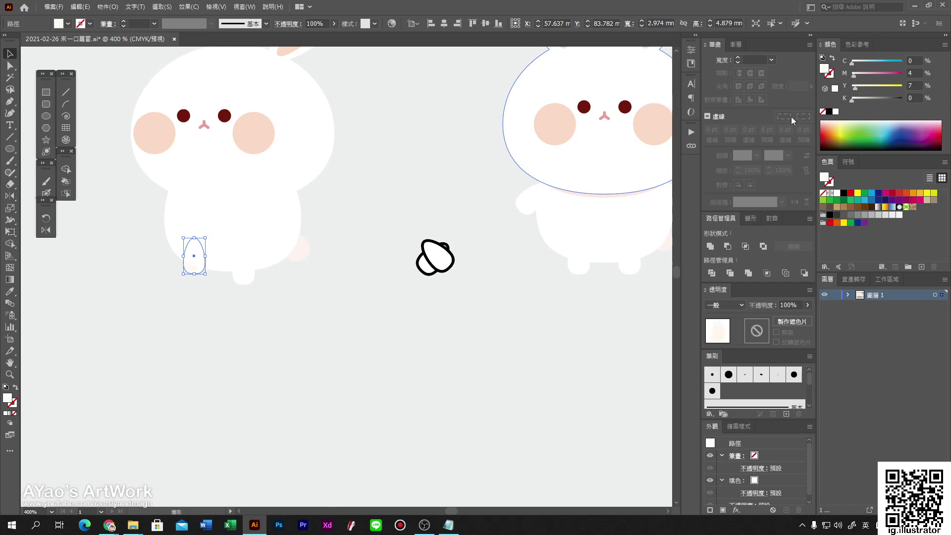
click(314, 353)
key(ctrl+0)
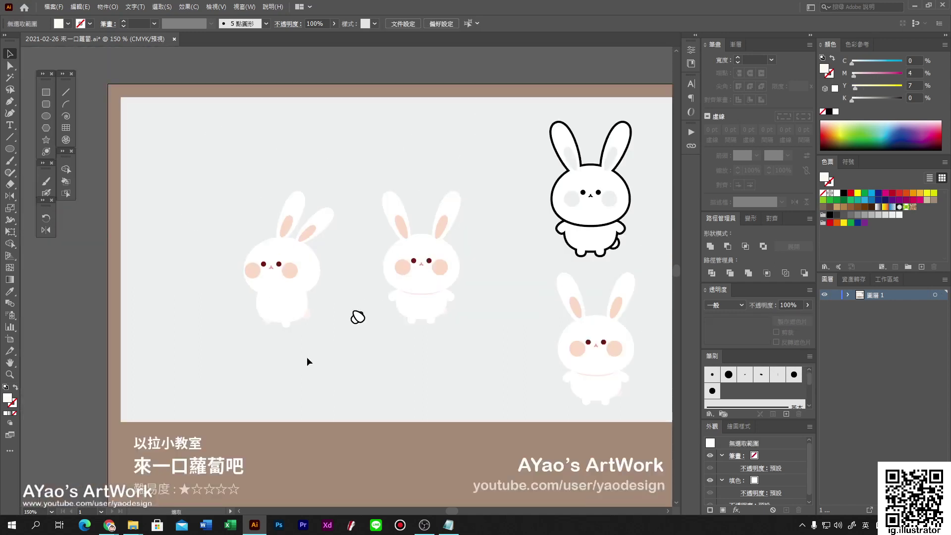
scroll(308, 359, up, 1)
scroll(285, 340, up, 1)
scroll(322, 303, up, 2)
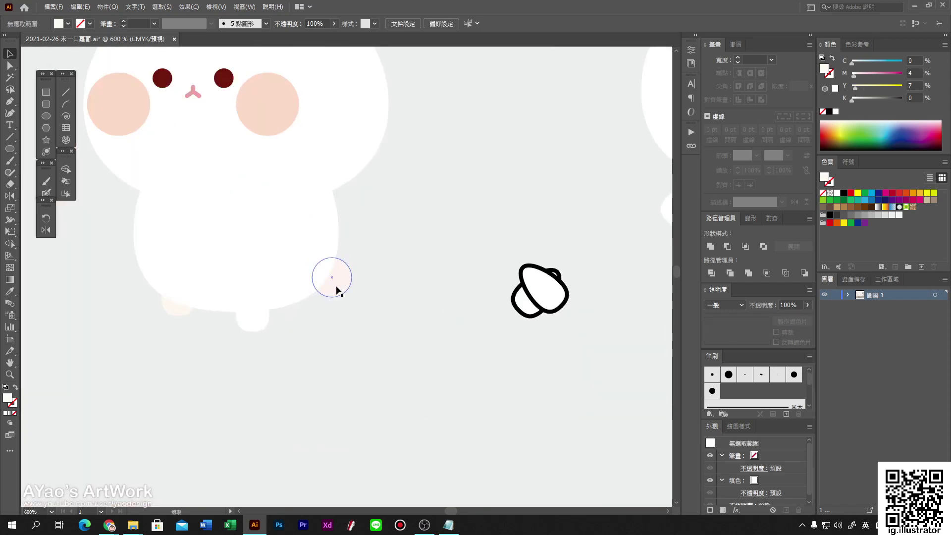
drag(337, 290, 336, 287)
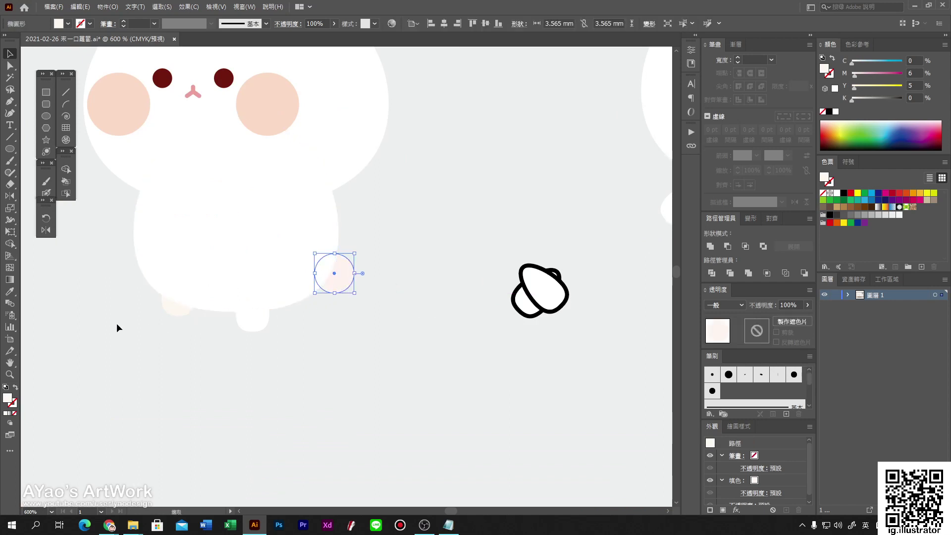
- Eyedropper the pale pink circle's fill onto the foot shape
click(9, 291)
ctrl+click(170, 297)
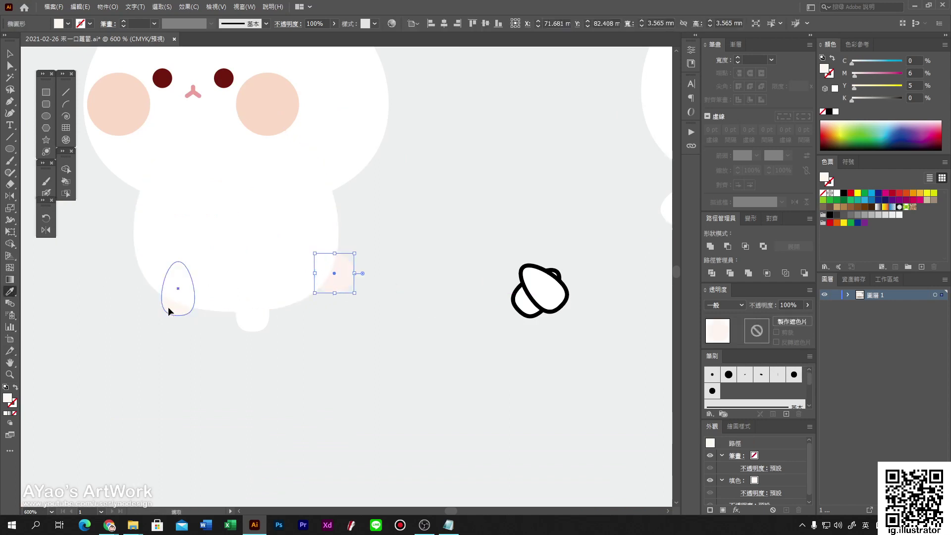
click(337, 273)
key(ctrl+shift+a)
scroll(349, 331, down, 2)
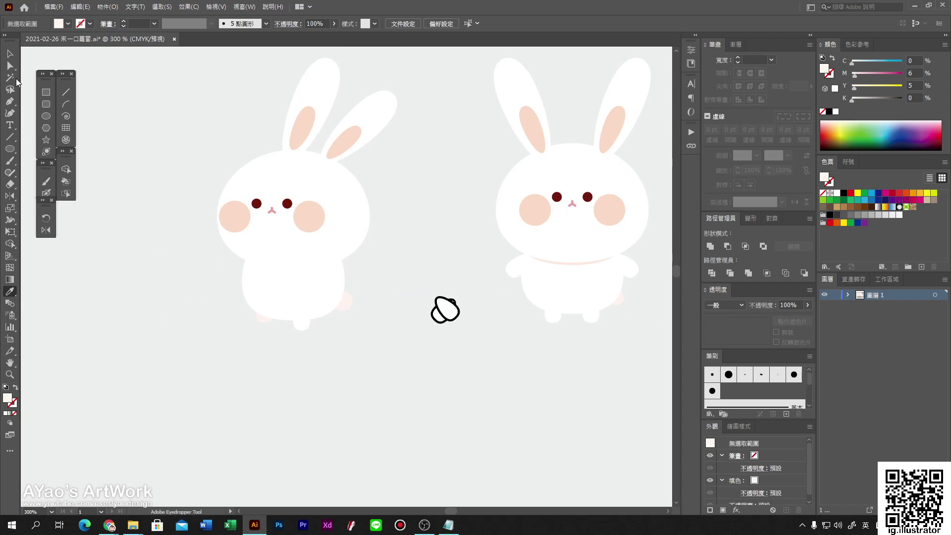
- Draw an oval left of the bunny and raise its side anchors into an egg shape
click(50, 114)
scroll(205, 280, up, 3)
drag(130, 238, 198, 341)
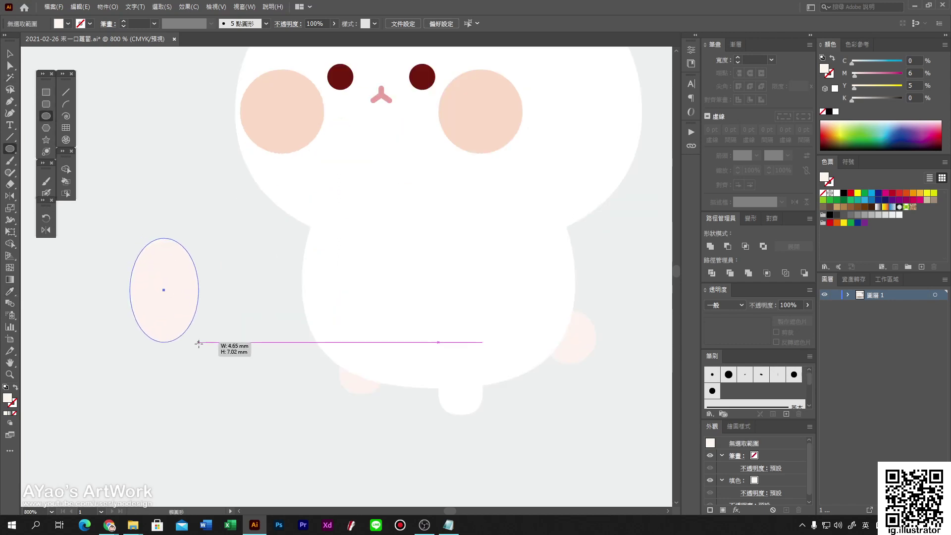
click(9, 65)
mouse_move(85, 270)
mouse_down()
mouse_move(219, 298)
mouse_move(197, 266)
mouse_up()
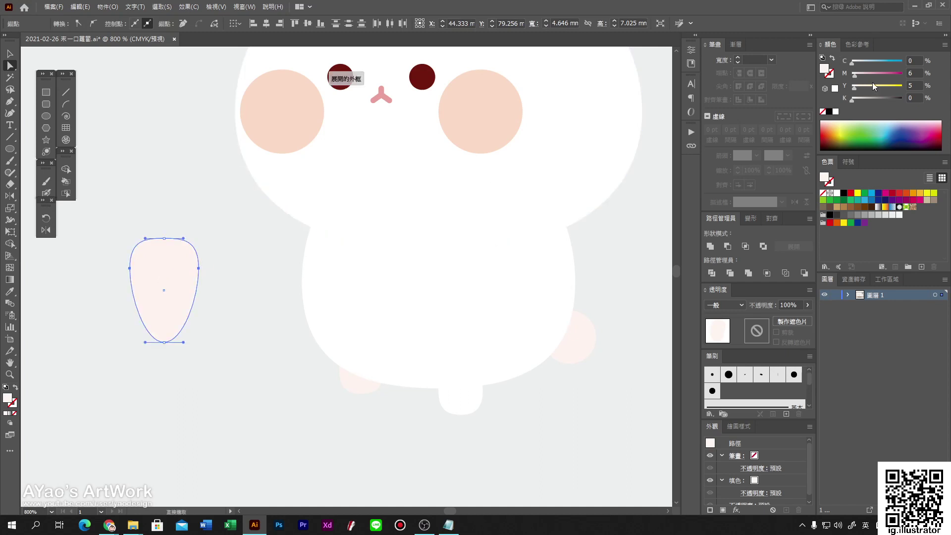
drag(855, 75, 872, 78)
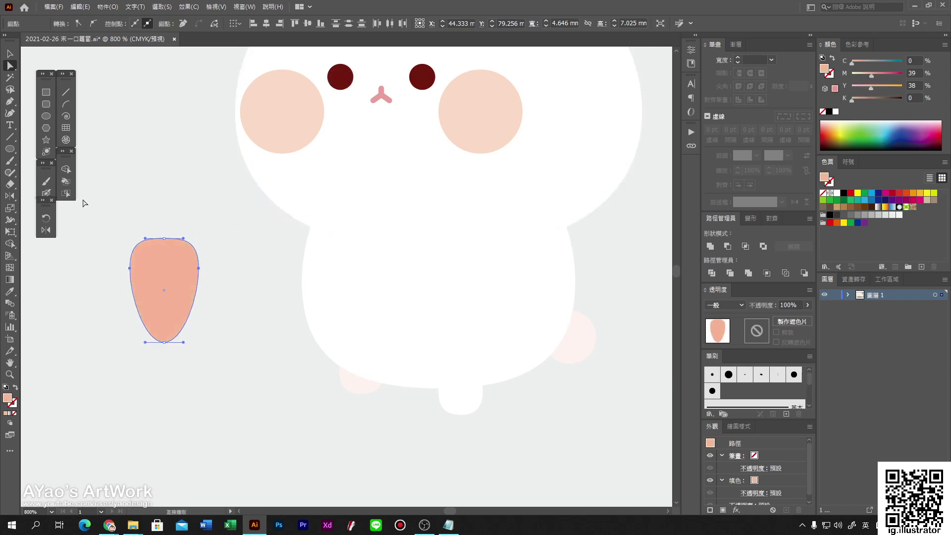
- Add a thin deeper-pink rounded bar across the egg
click(45, 104)
scroll(163, 245, up, 1)
drag(165, 292, 255, 302)
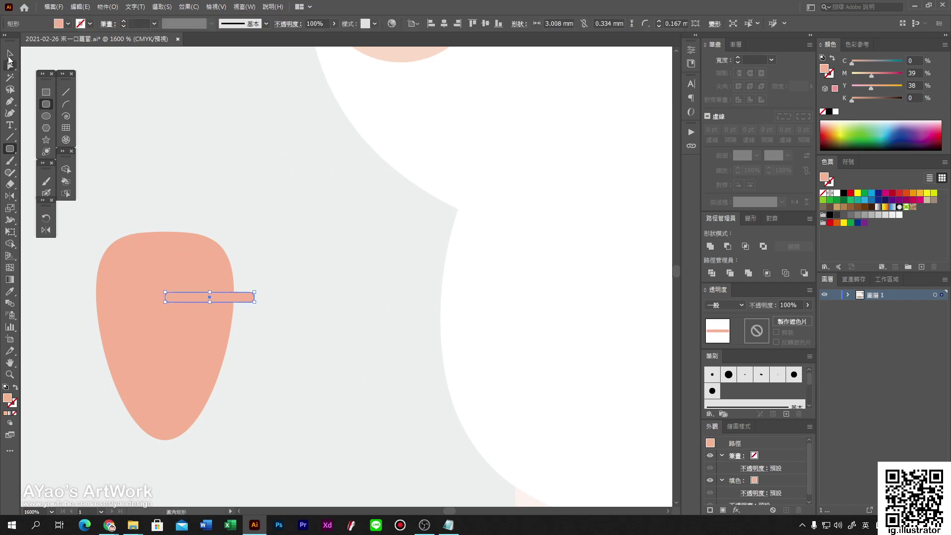
key(v)
mouse_move(283, 216)
mouse_down()
mouse_move(301, 211)
mouse_move(326, 159)
mouse_up()
drag(286, 241, 283, 228)
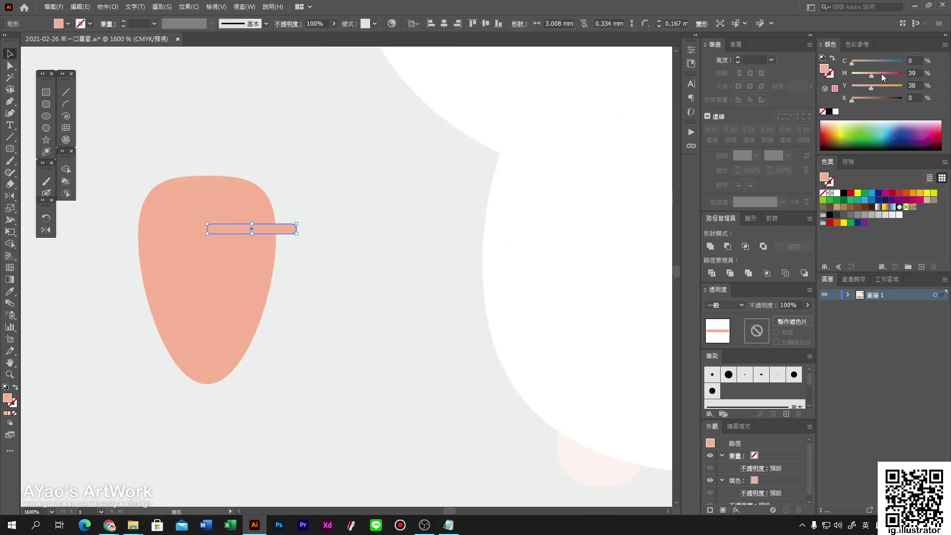
drag(871, 76, 882, 78)
- Duplicate the stripe twice downward for three stripes
click(293, 245)
drag(293, 232, 293, 278)
key(ctrl+d)
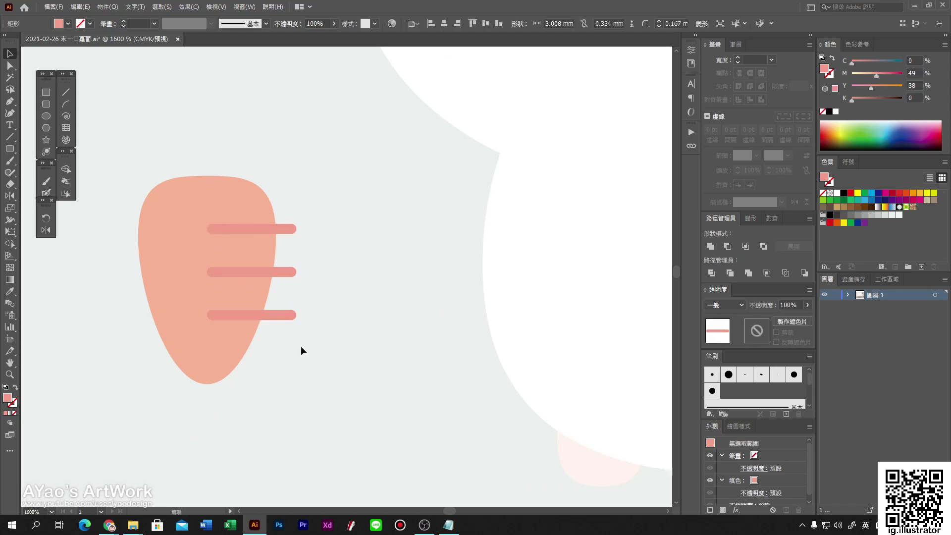
scroll(301, 350, down, 2)
- Crop the three stripes to the egg's outline with Pathfinder Crop
click(258, 350)
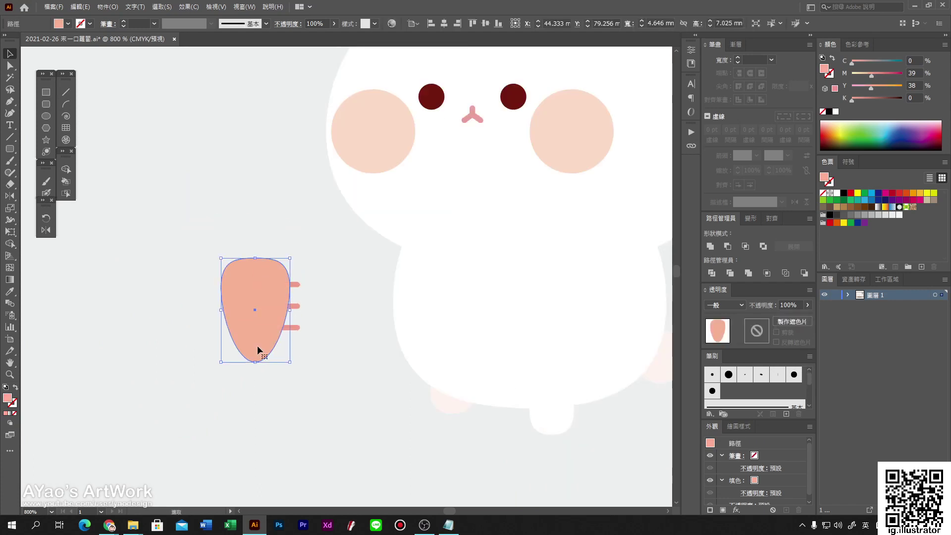
scroll(308, 353, up, 2)
drag(310, 338, 283, 327)
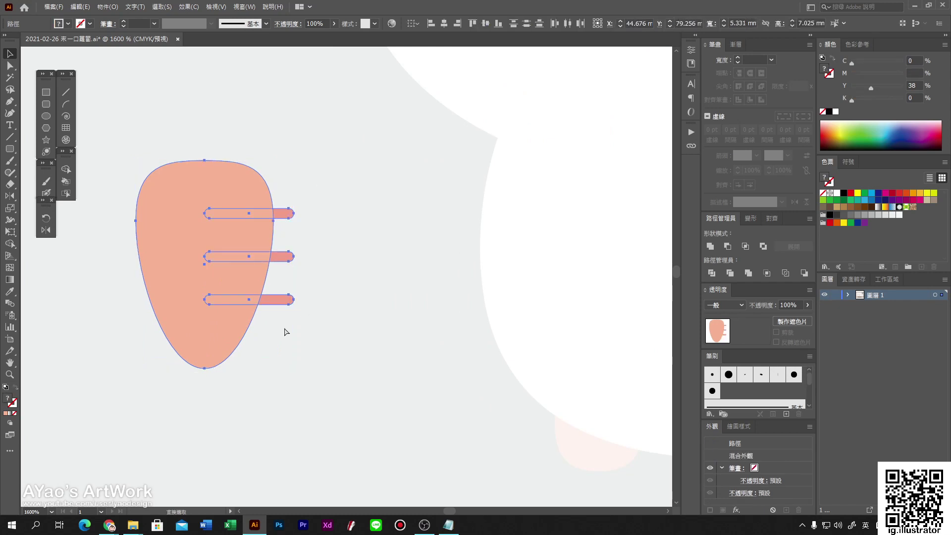
key(ctrl+7)
click(767, 275)
click(618, 287)
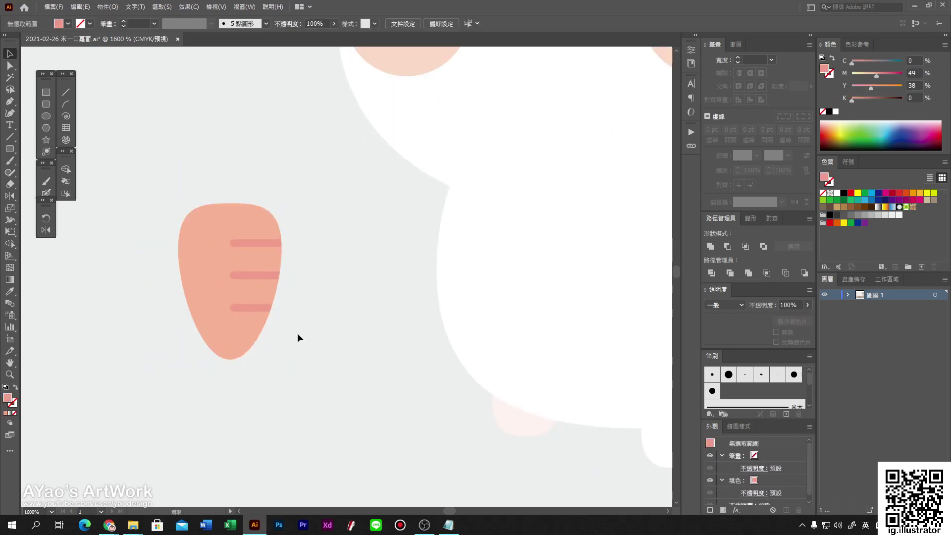
- Draw a rounded leaf shape above the carrot and add a smaller copy tilted 45 degrees
scroll(239, 272, up, 3)
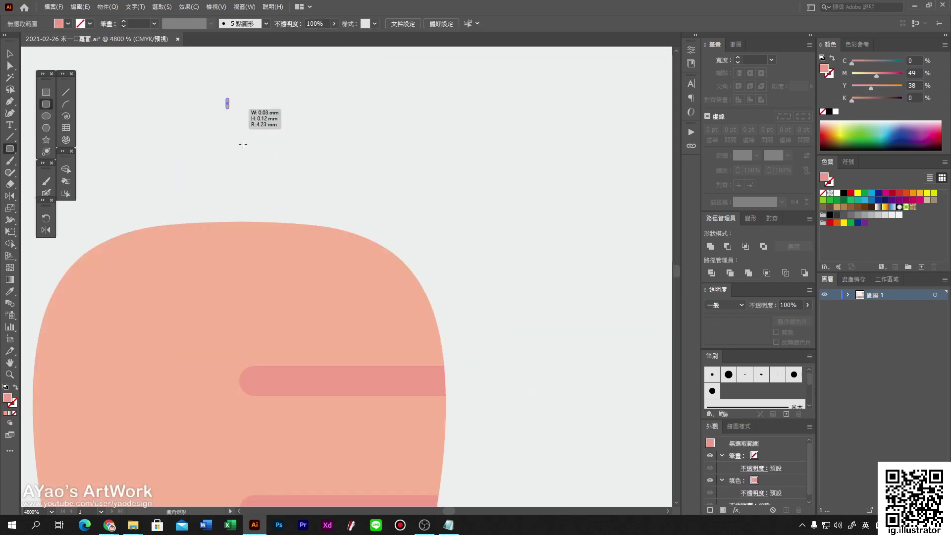
drag(226, 97, 299, 243)
click(6, 51)
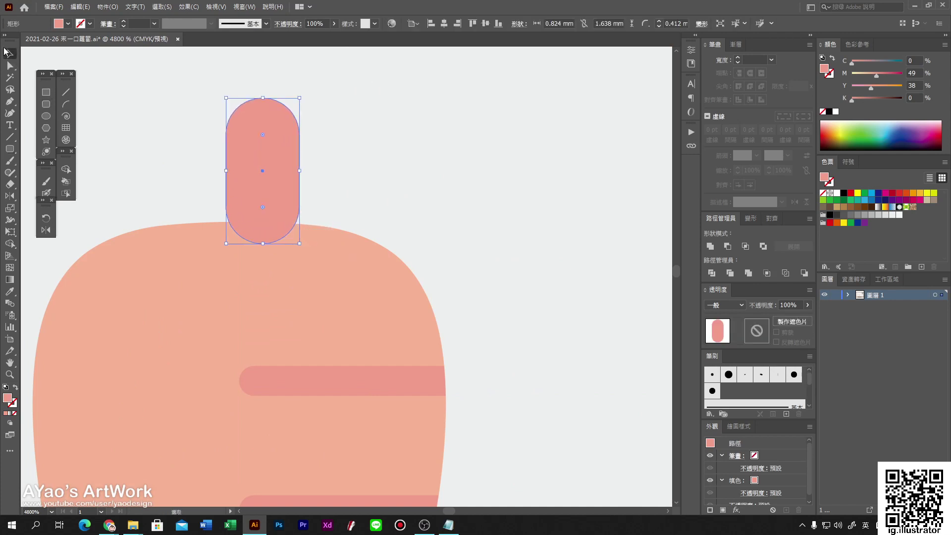
drag(286, 165, 381, 177)
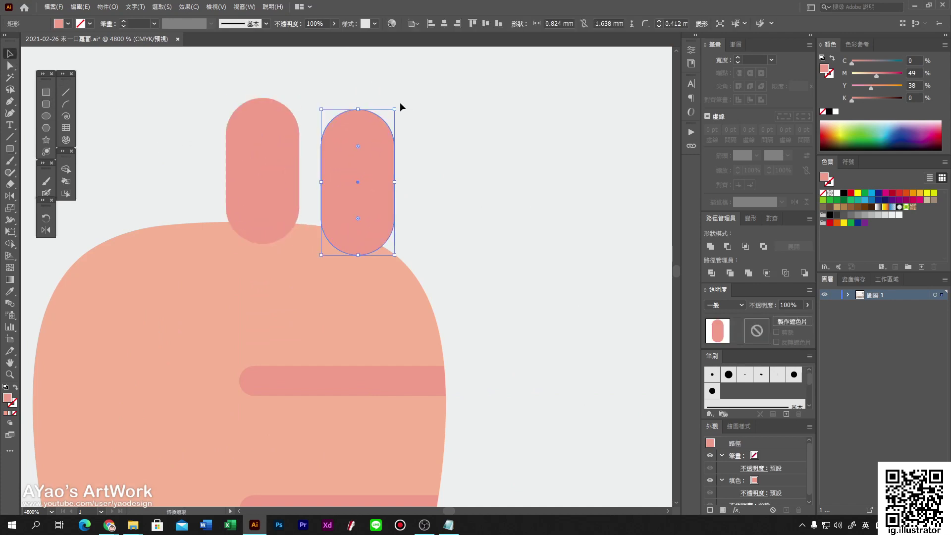
drag(400, 103, 440, 140)
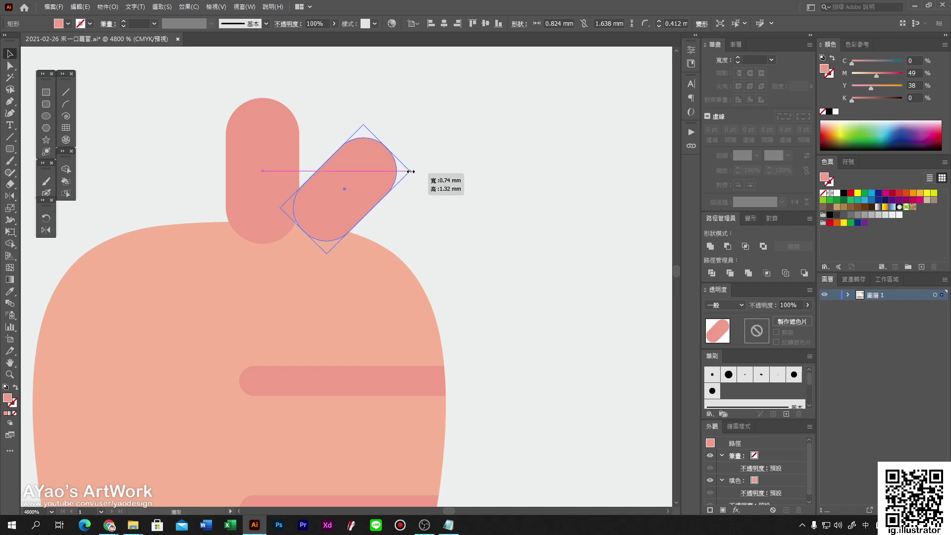
drag(435, 157, 422, 168)
drag(344, 191, 301, 189)
double_click(295, 190)
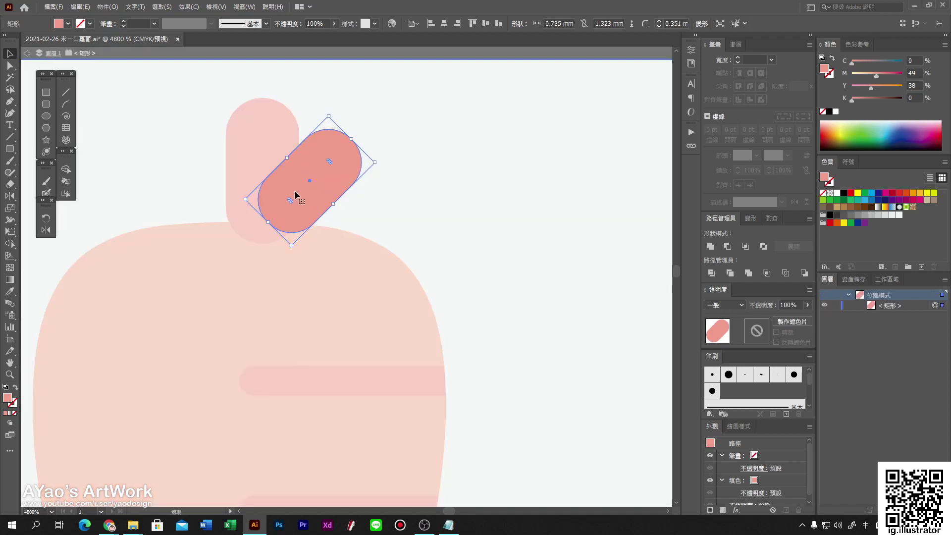
- Exit isolation mode and move the leaf pair into place on top of the carrot
click(415, 159)
double_click(412, 165)
drag(412, 164, 225, 161)
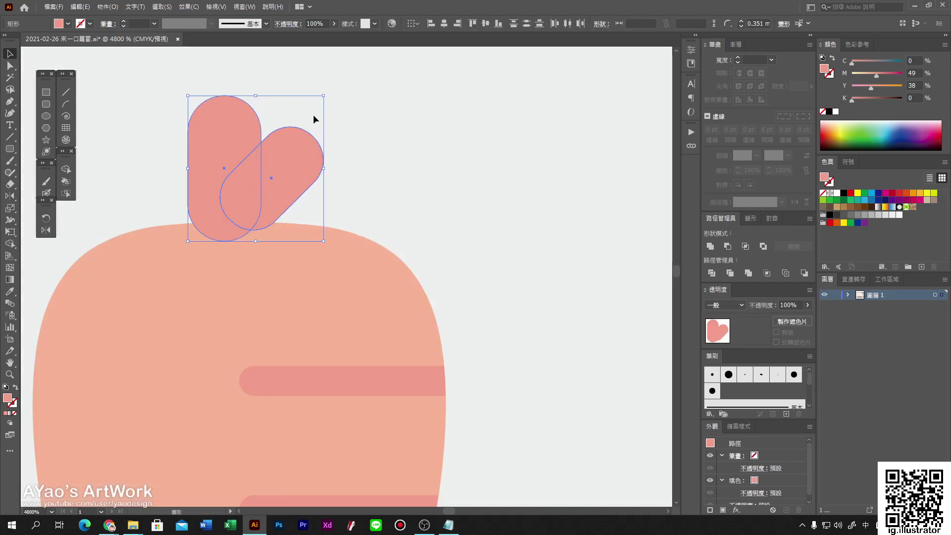
scroll(326, 102, up, 1)
scroll(330, 314, up, 3)
scroll(330, 314, down, 2)
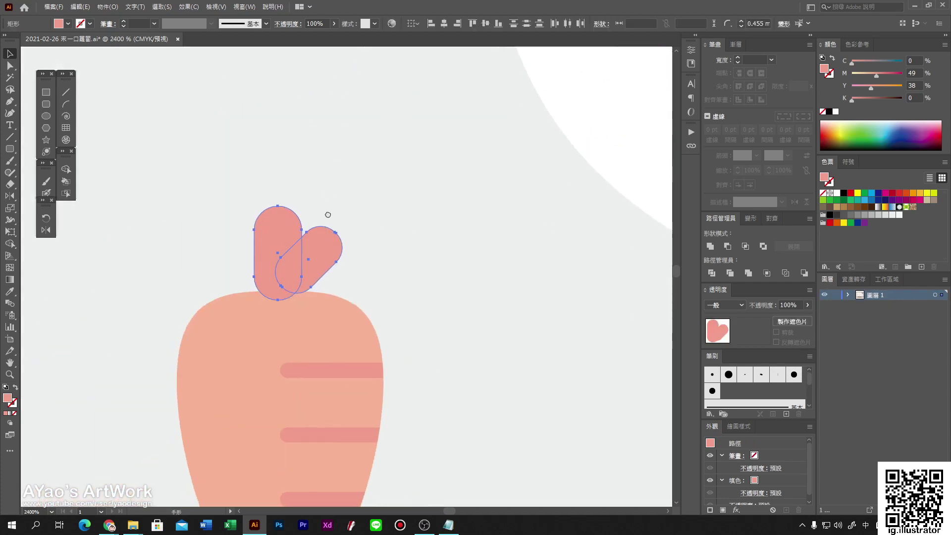
drag(310, 269, 314, 276)
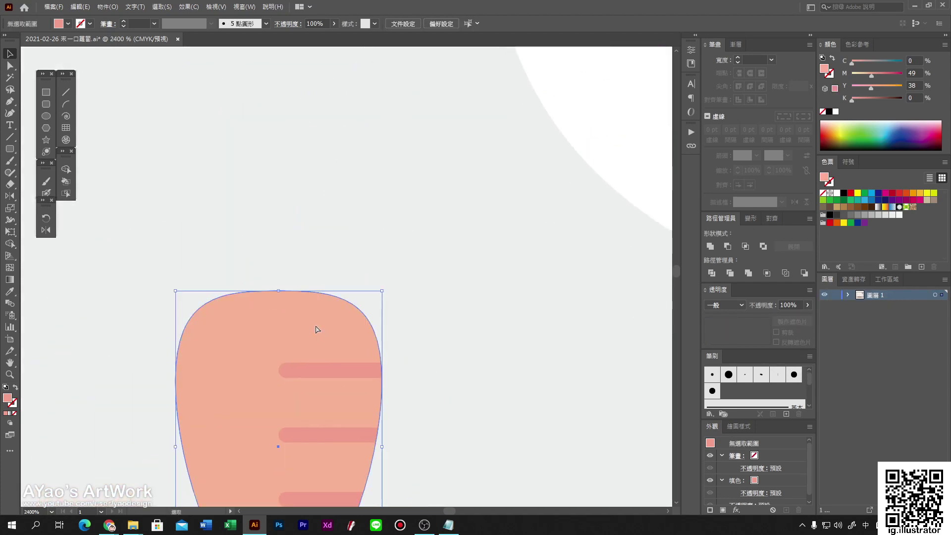
- Fill both leaves green and darken the right leaf by raising K to 18
click(830, 201)
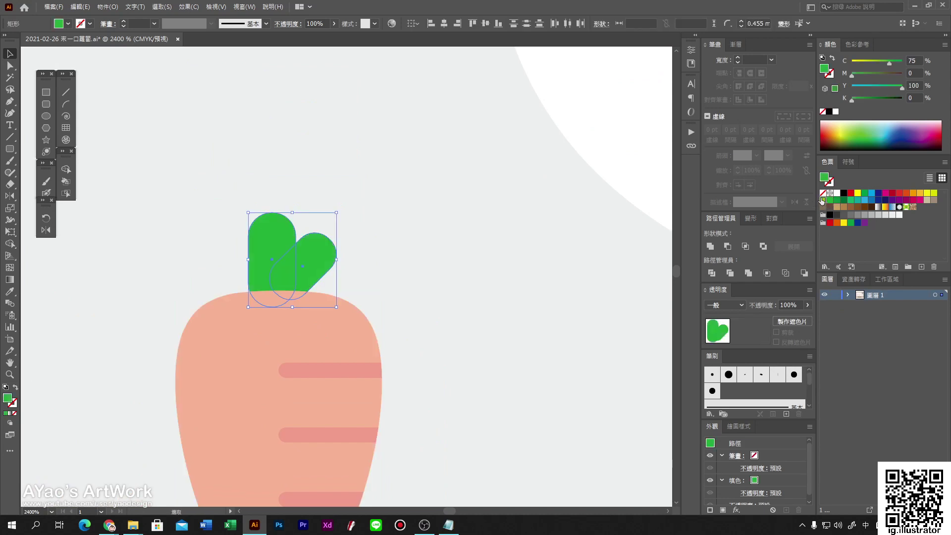
click(851, 200)
click(431, 296)
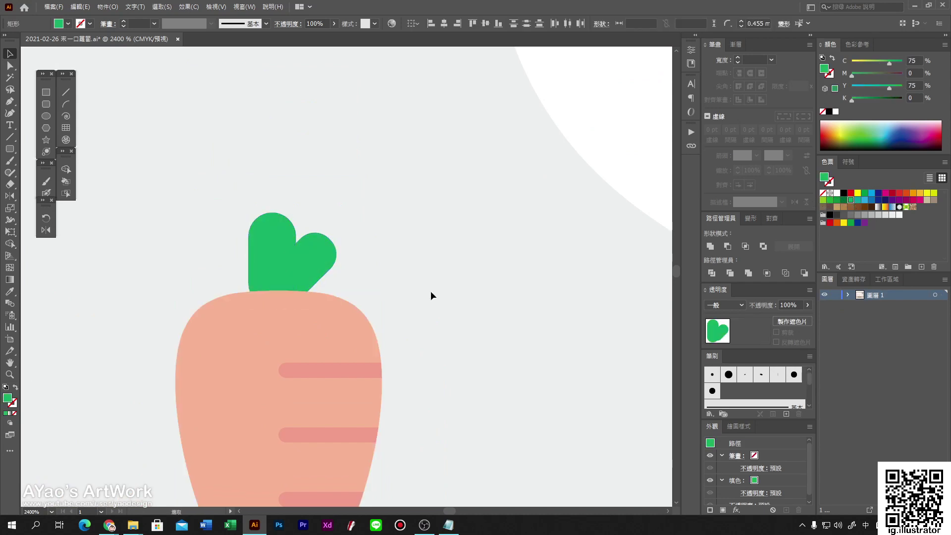
click(315, 271)
drag(852, 99, 861, 100)
click(331, 289)
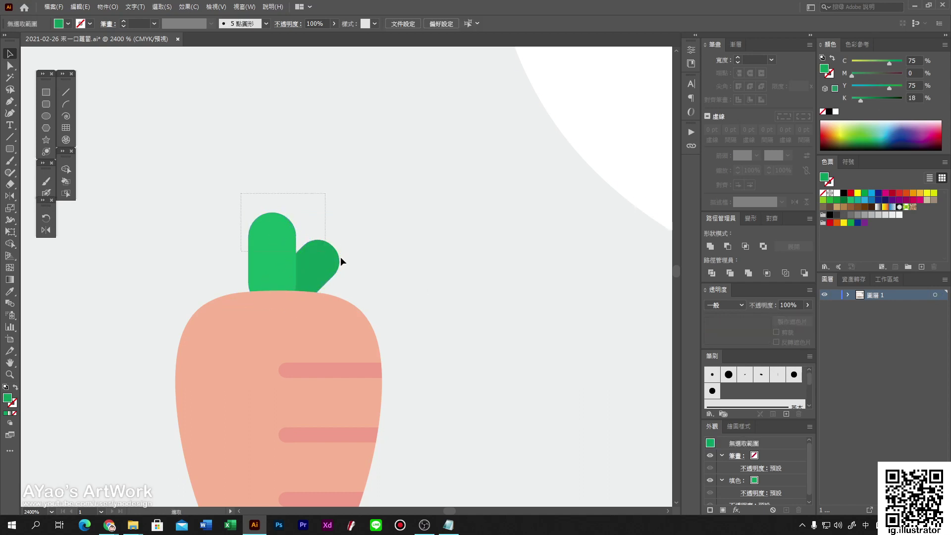
drag(321, 259, 322, 261)
- Recolour the carrot body to a warm orange with the Magenta slider
scroll(417, 261, down, 6)
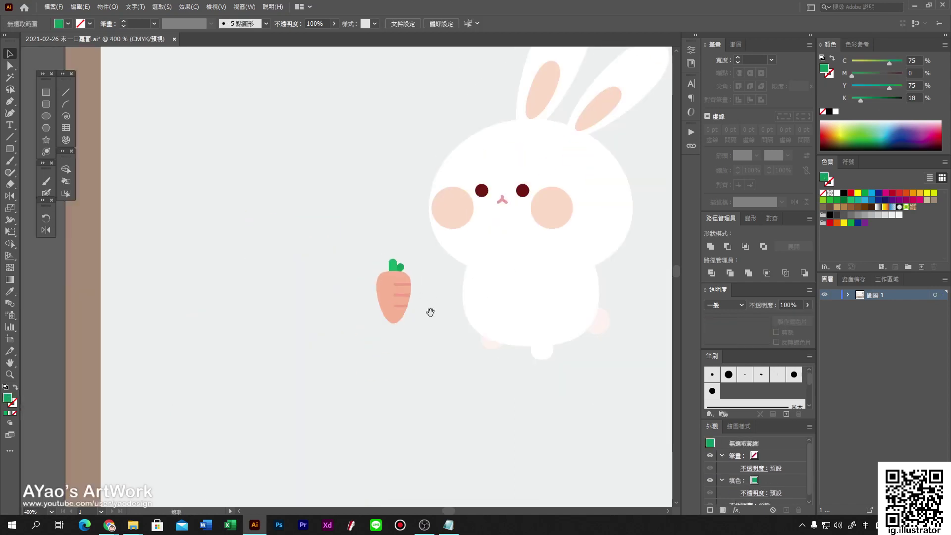
scroll(373, 366, up, 3)
click(309, 289)
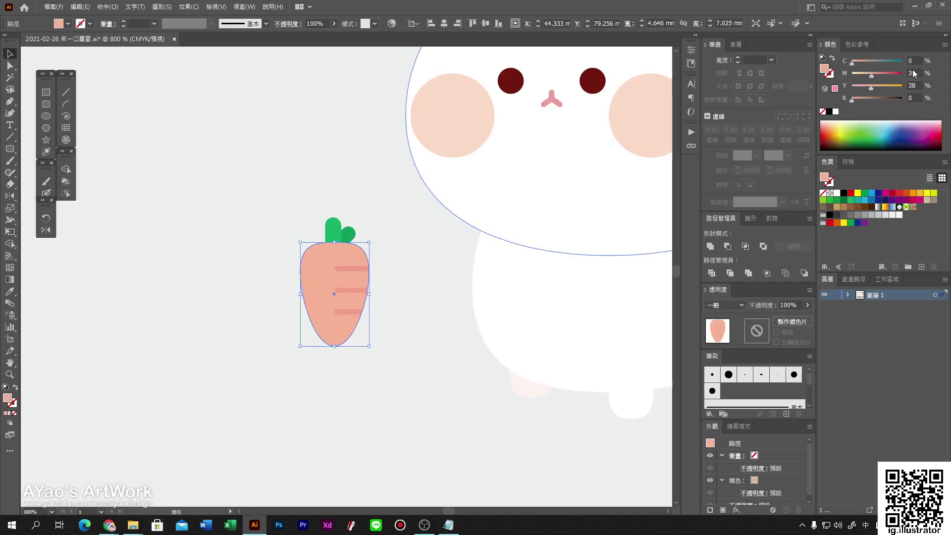
drag(874, 77, 883, 79)
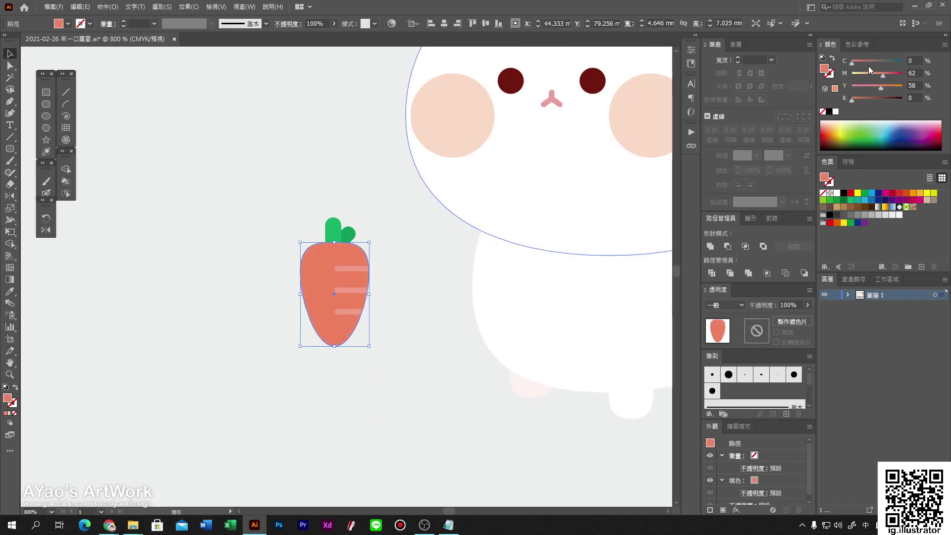
click(876, 72)
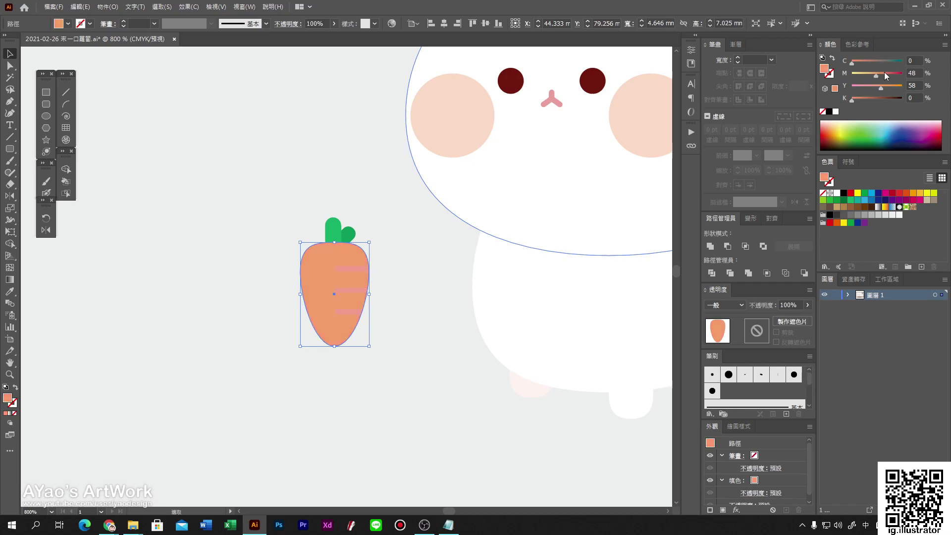
click(391, 331)
- Make the stripe group a slightly darker orange by raising Yellow
click(350, 271)
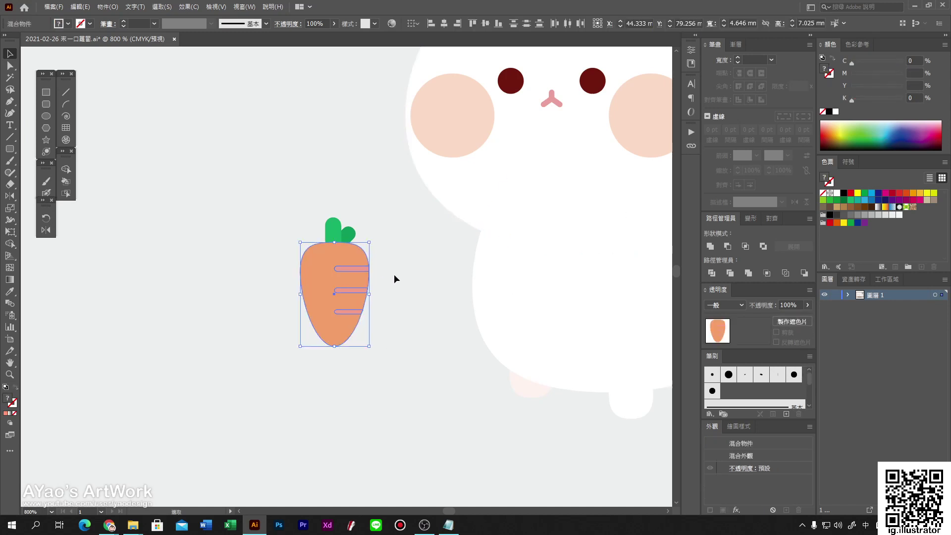
click(366, 290)
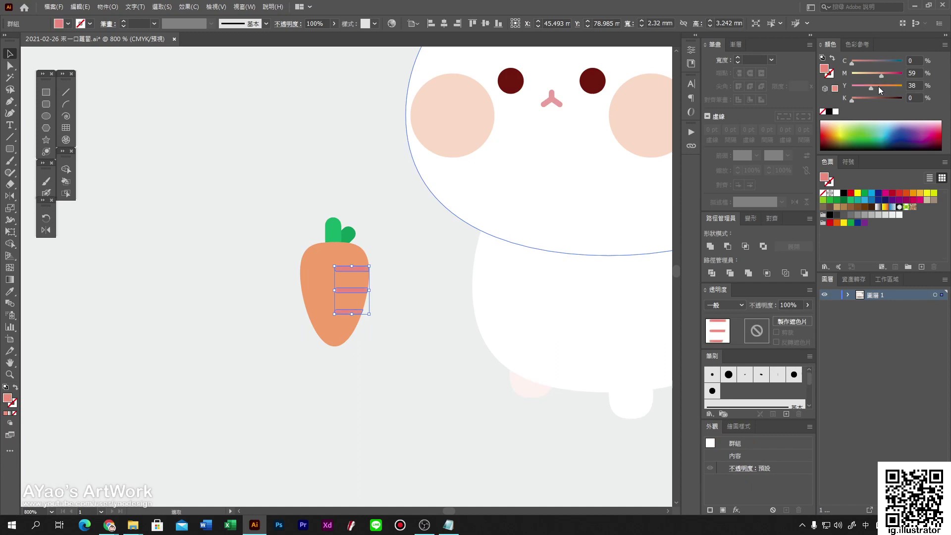
drag(881, 87, 884, 87)
click(378, 378)
scroll(378, 378, down, 3)
scroll(326, 297, up, 5)
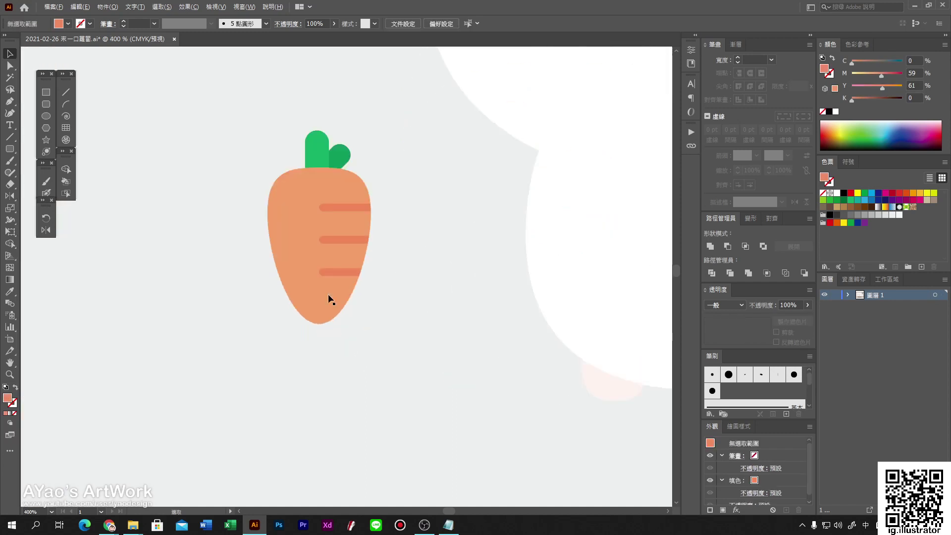
- Draw three overlapping circles over the carrot's upper-left edge
click(46, 117)
scroll(269, 208, up, 5)
drag(236, 160, 328, 251)
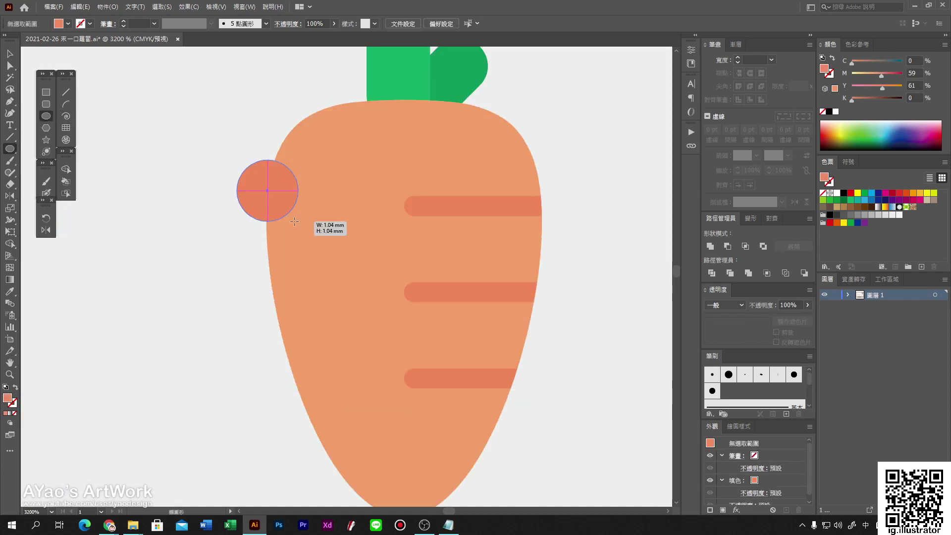
scroll(261, 251, up, 3)
drag(255, 230, 328, 313)
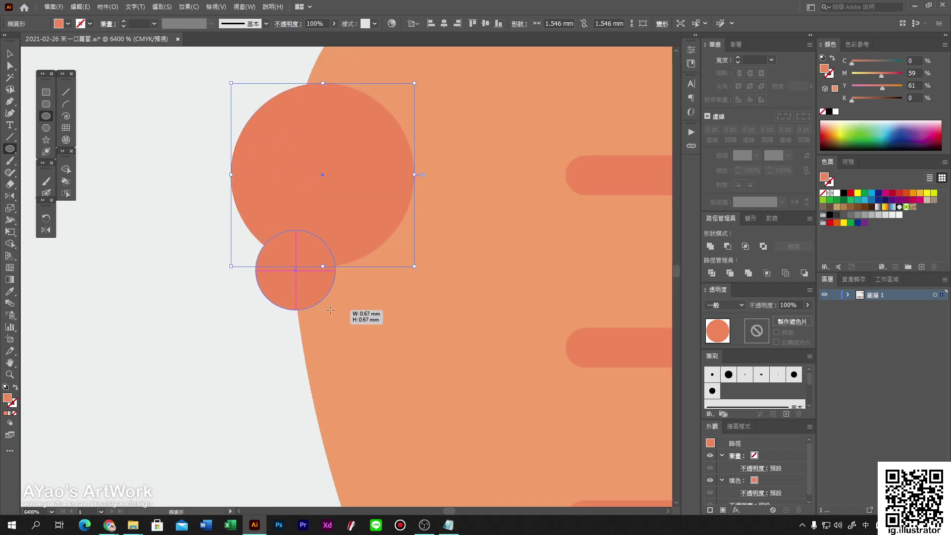
drag(297, 77, 332, 113)
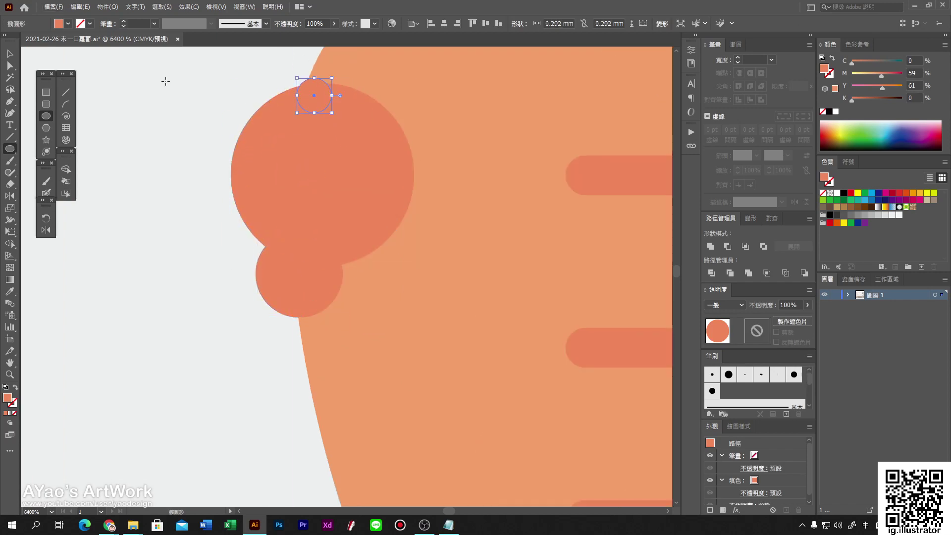
- Cut the circles from the carrot body with Pathfinder Minus Front, then select all carrot parts
click(10, 53)
shift+click(307, 213)
shift+click(284, 263)
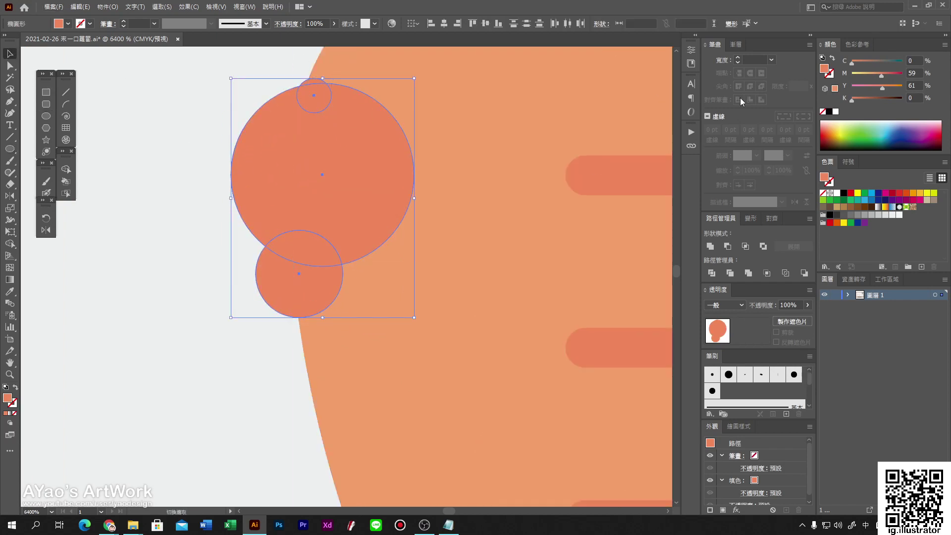
shift+click(670, 257)
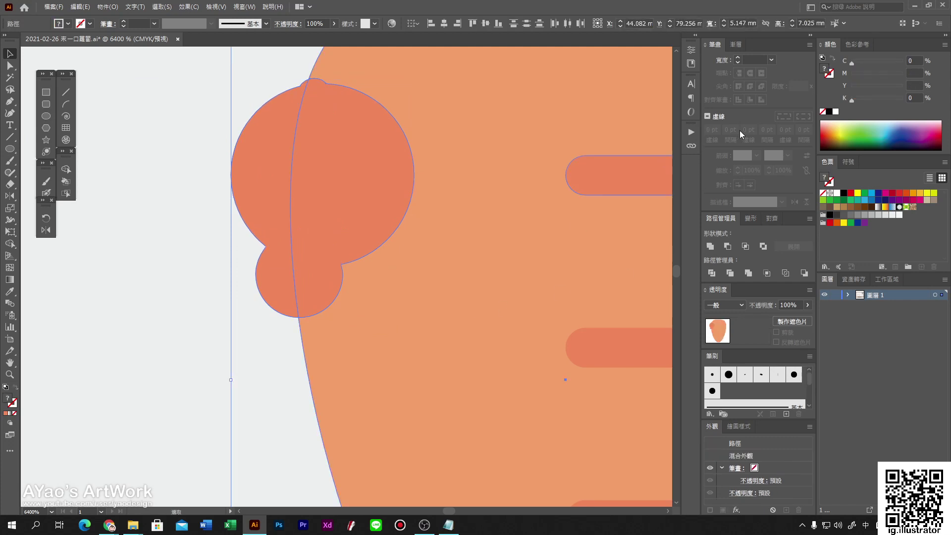
click(727, 246)
key(ctrl+minus)
key(ctrl+minus)
key(ctrl+minus)
scroll(445, 317, right, 3)
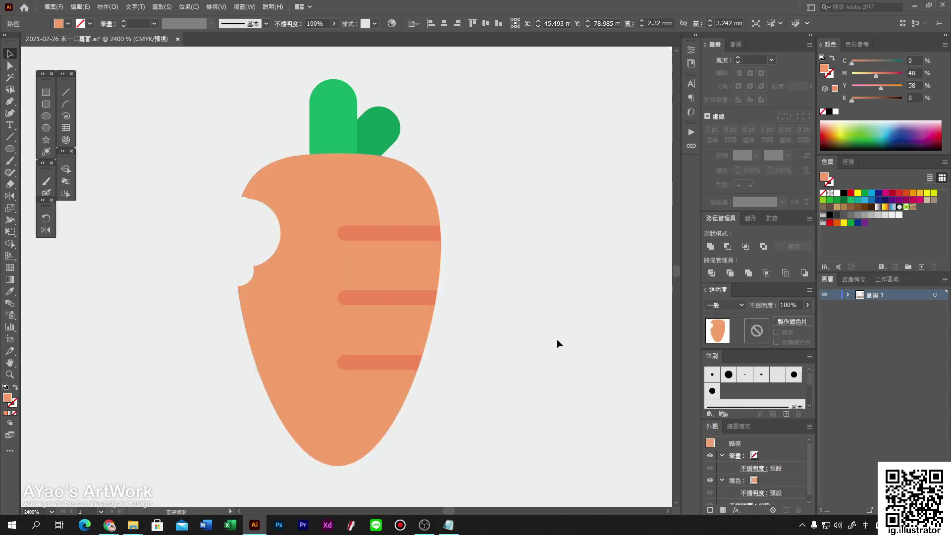
key(ctrl+minus)
key(ctrl+minus)
key(ctrl+minus)
drag(498, 397, 430, 269)
- Group the carrot, enlarge and tilt it onto the left bunny's chest, and duplicate the egg outline
key(ctrl+g)
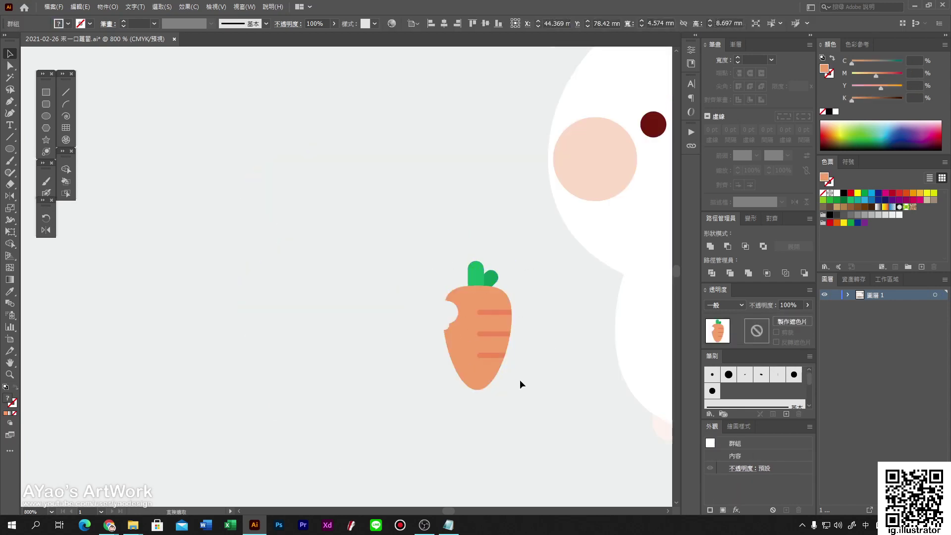
key(ctrl+minus)
key(ctrl+minus)
key(ctrl+minus)
drag(626, 350, 547, 318)
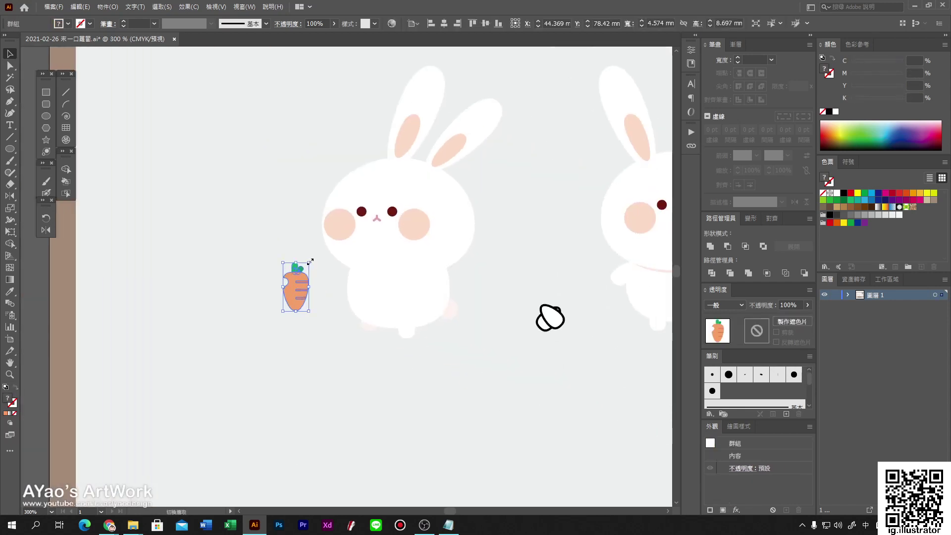
drag(310, 261, 341, 218)
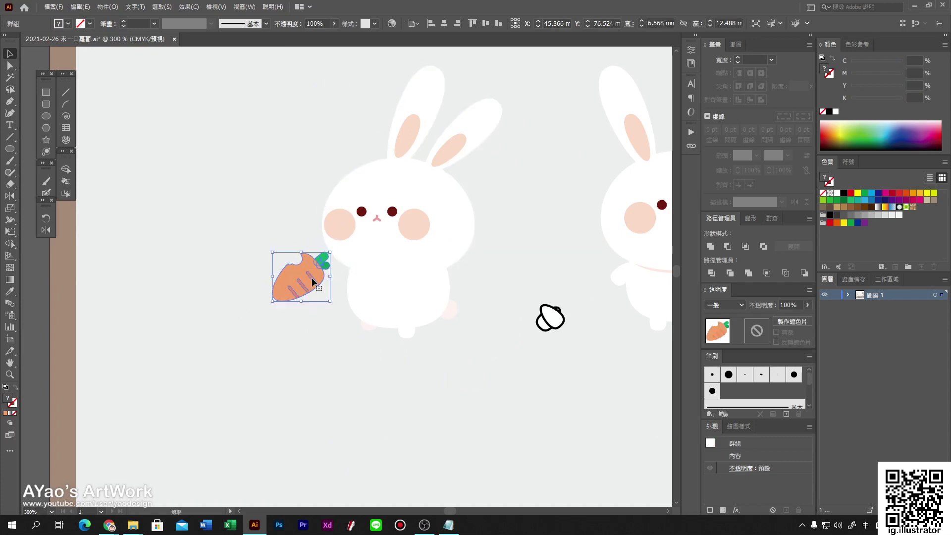
drag(312, 282, 381, 276)
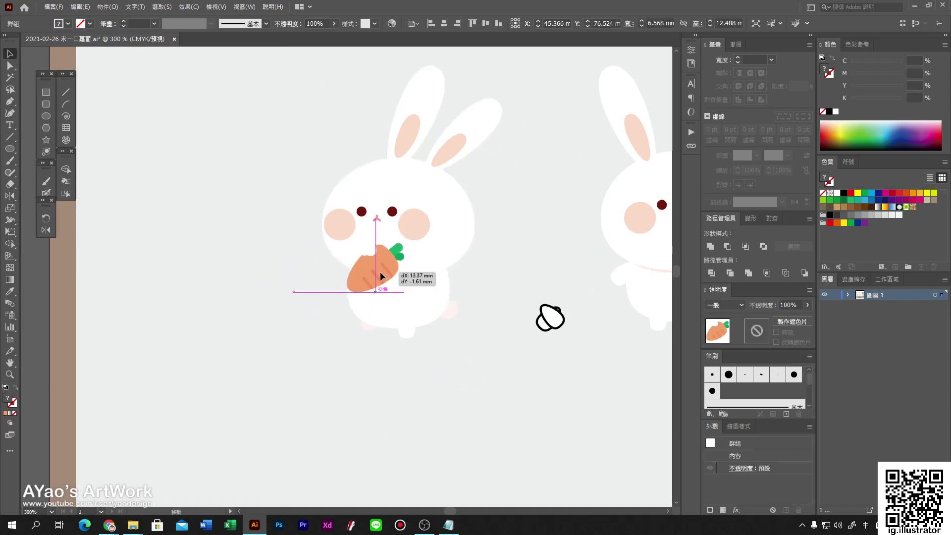
drag(380, 272, 385, 274)
click(486, 356)
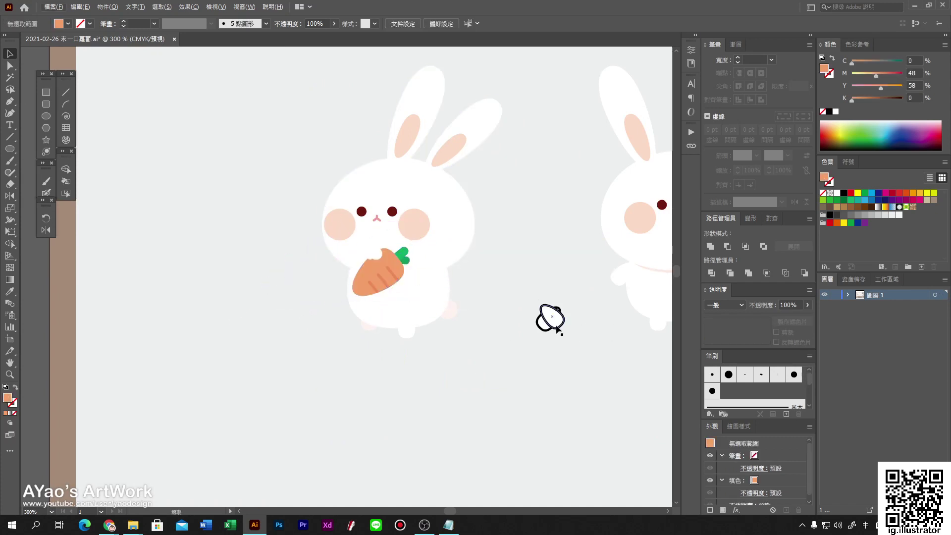
drag(557, 325, 497, 289)
- Remove the outline from the egg copy and move it onto the bunny's body
click(829, 76)
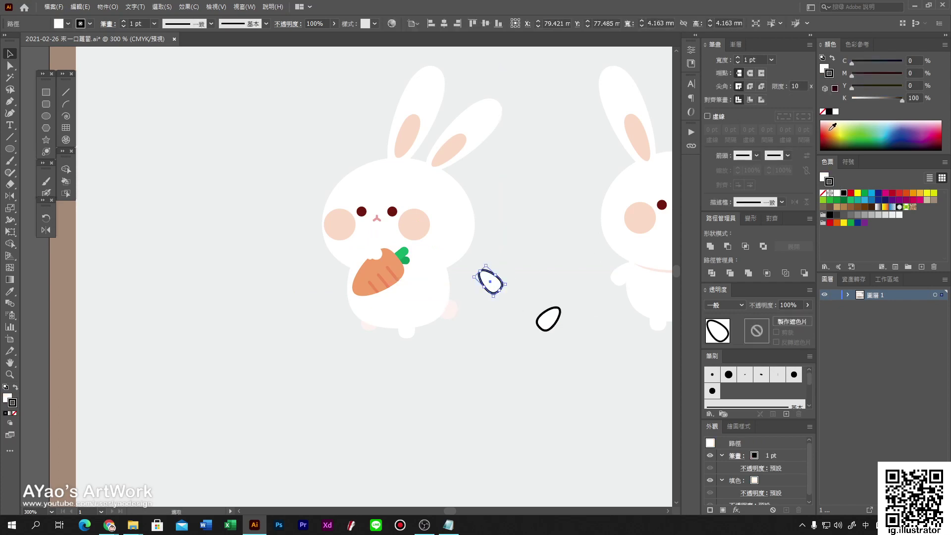
click(823, 112)
scroll(504, 295, up, 3)
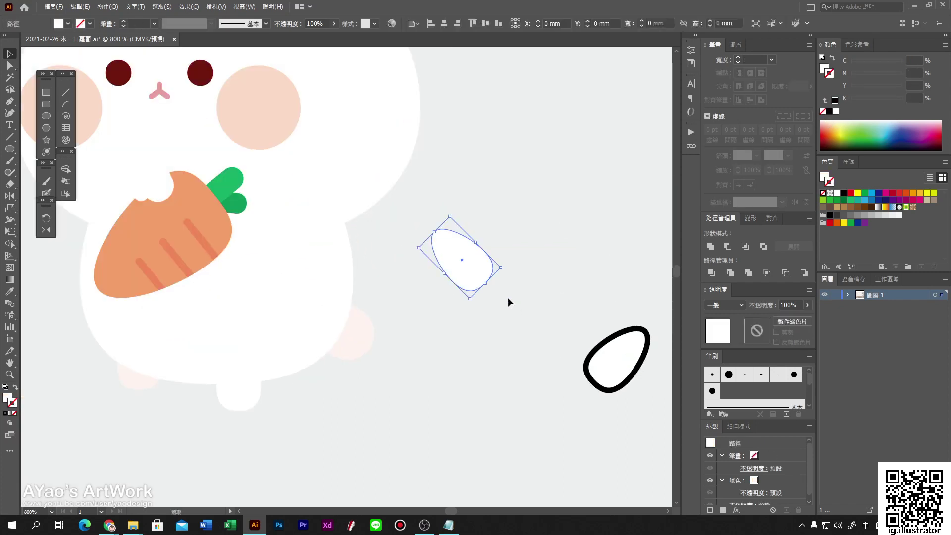
click(498, 303)
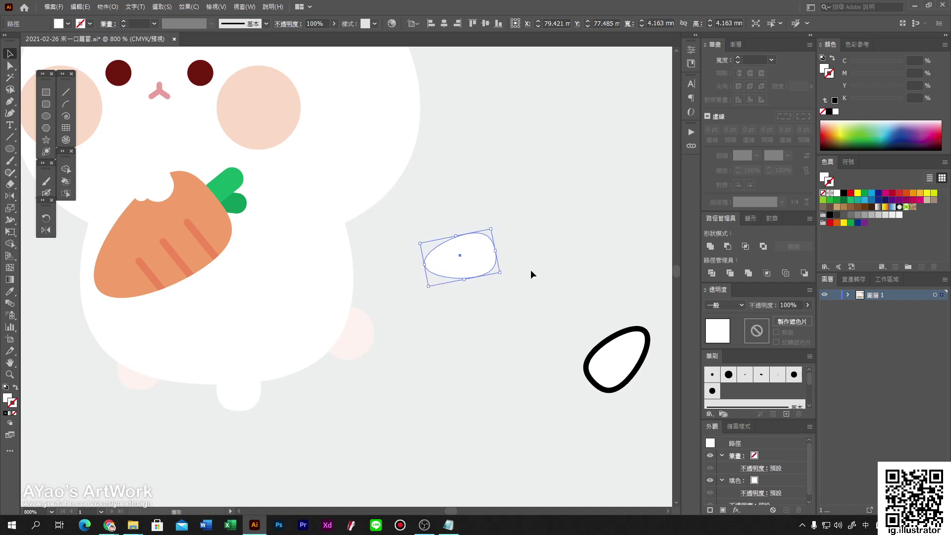
mouse_move(460, 250)
mouse_down()
mouse_move(226, 290)
mouse_move(121, 239)
mouse_move(272, 299)
mouse_up()
drag(206, 276, 201, 273)
- Reshape the oval by moving an anchor point and place it on the carrot's right end as a paw
click(9, 70)
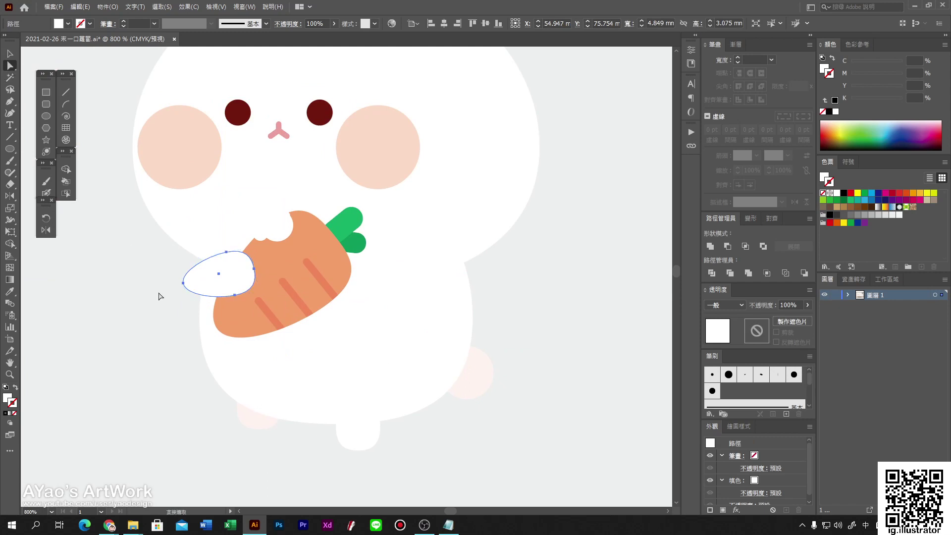
click(159, 295)
drag(195, 283, 374, 290)
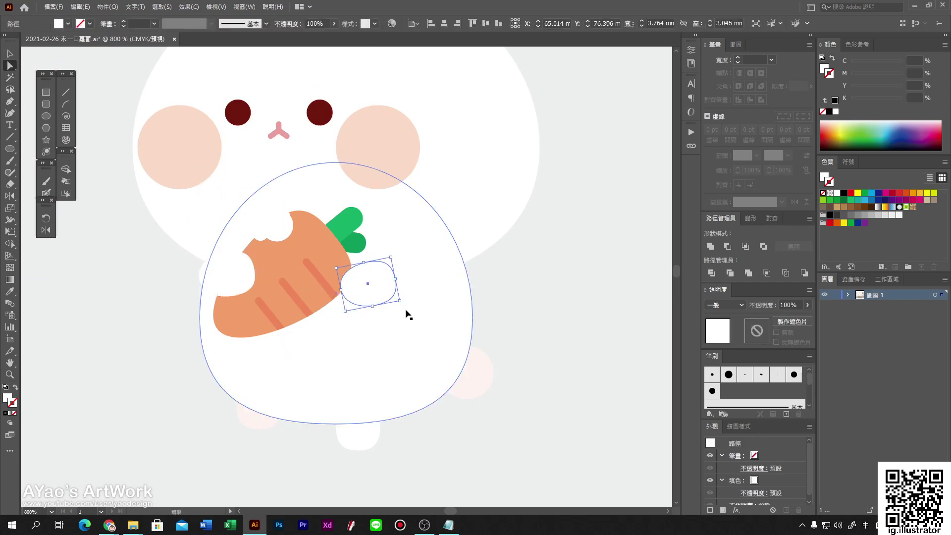
key(ctrl+shift+a)
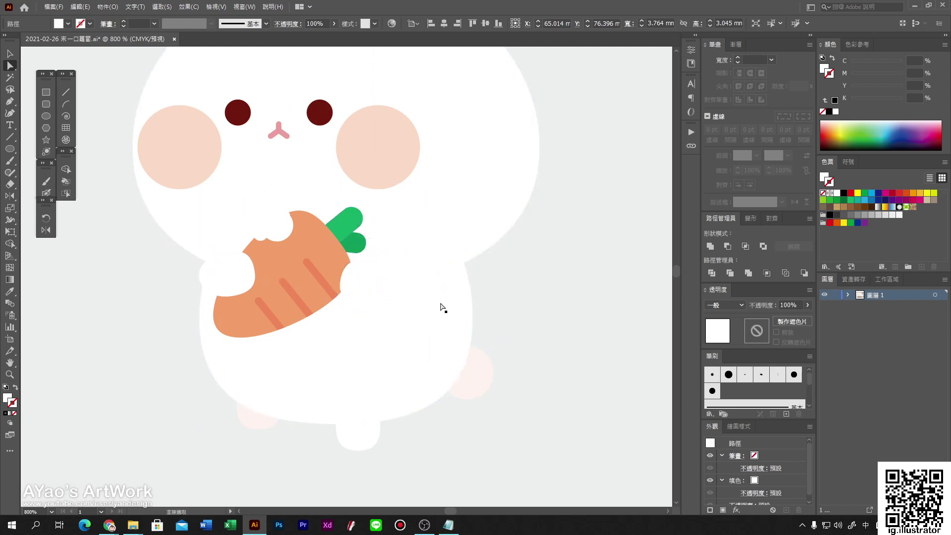
drag(366, 288, 349, 289)
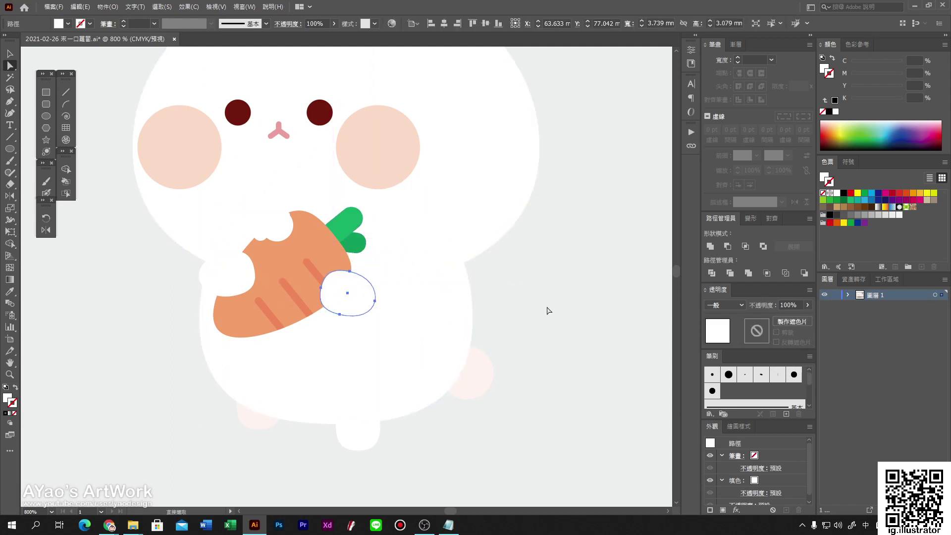
scroll(527, 321, down, 4)
- Delete the leftover small oval
scroll(540, 320, down, 2)
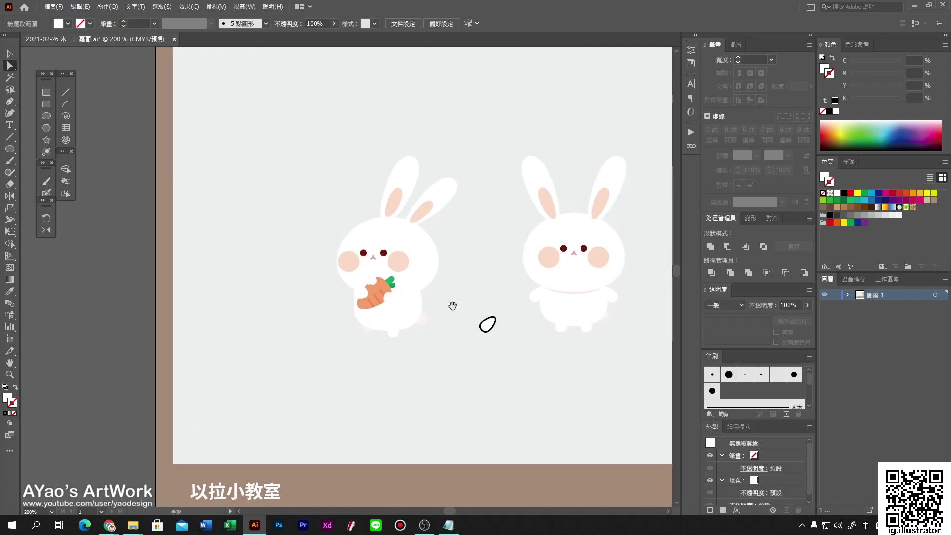
click(486, 324)
key(Delete)
scroll(486, 354, up, 2)
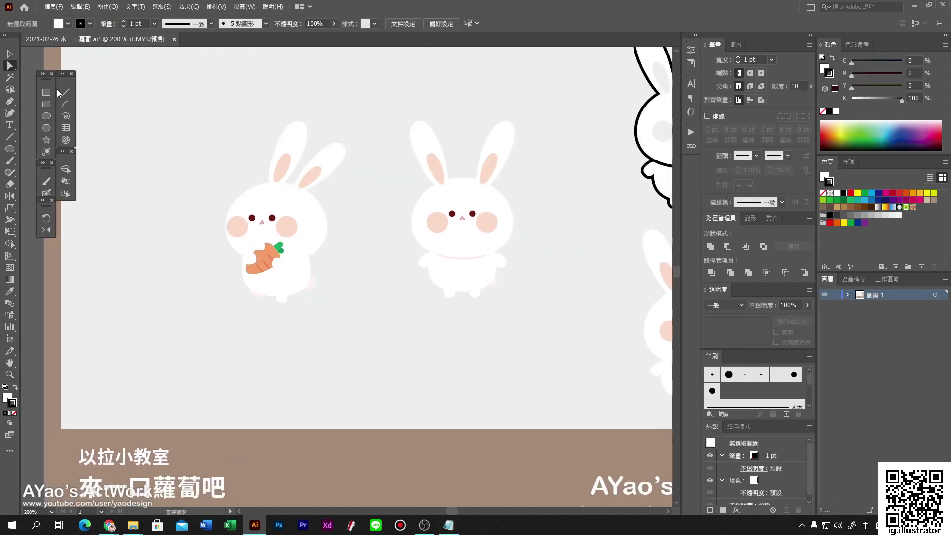
scroll(449, 278, up, 3)
- Paste the pink chest curve into the carrot bunny's group and position it on the body
click(477, 215)
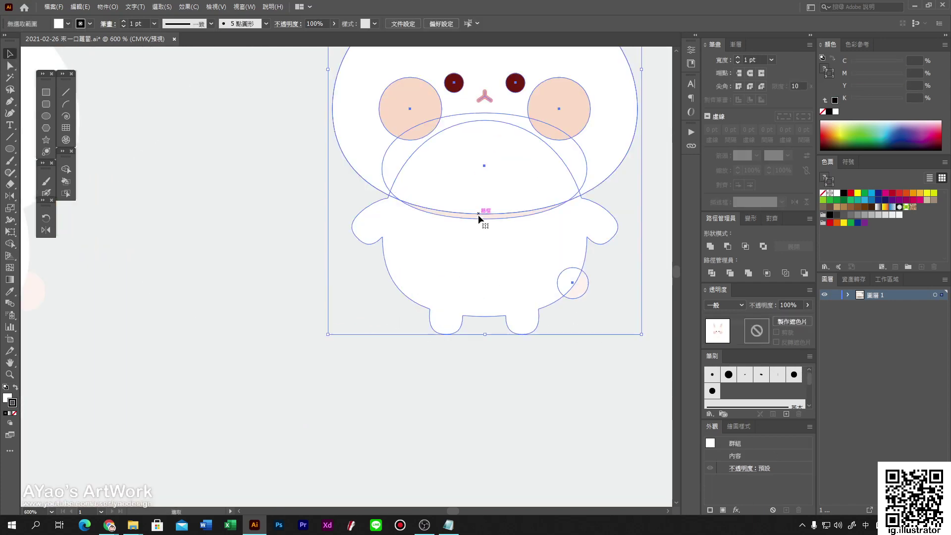
click(250, 303)
drag(230, 300, 494, 184)
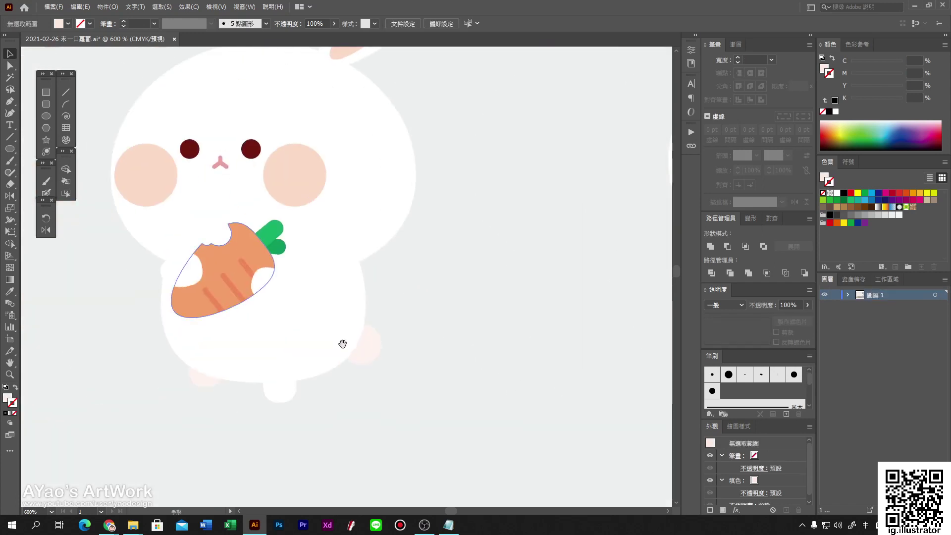
click(315, 289)
double_click(315, 289)
key(ctrl+v)
drag(301, 286, 235, 254)
double_click(431, 302)
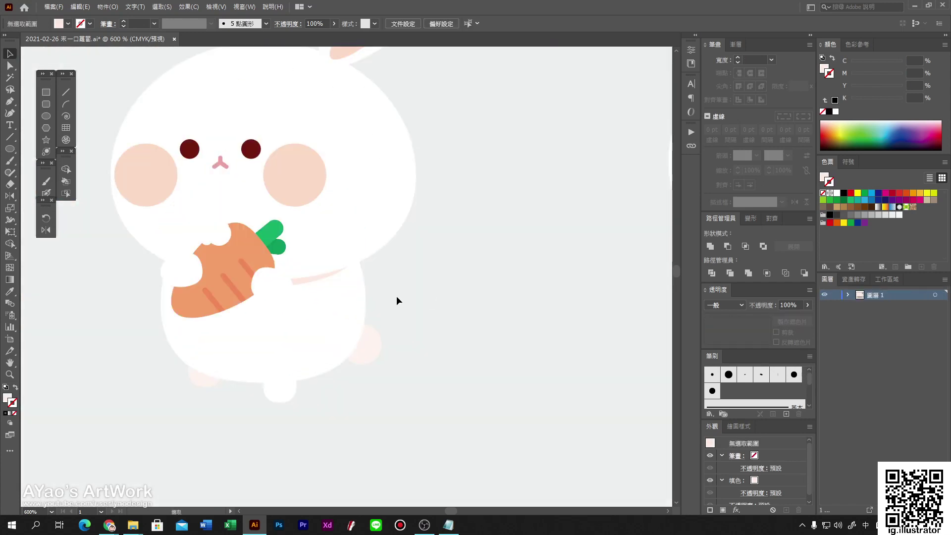
- Stretch the pink chest curve wider and taller across the bunny's body
click(308, 283)
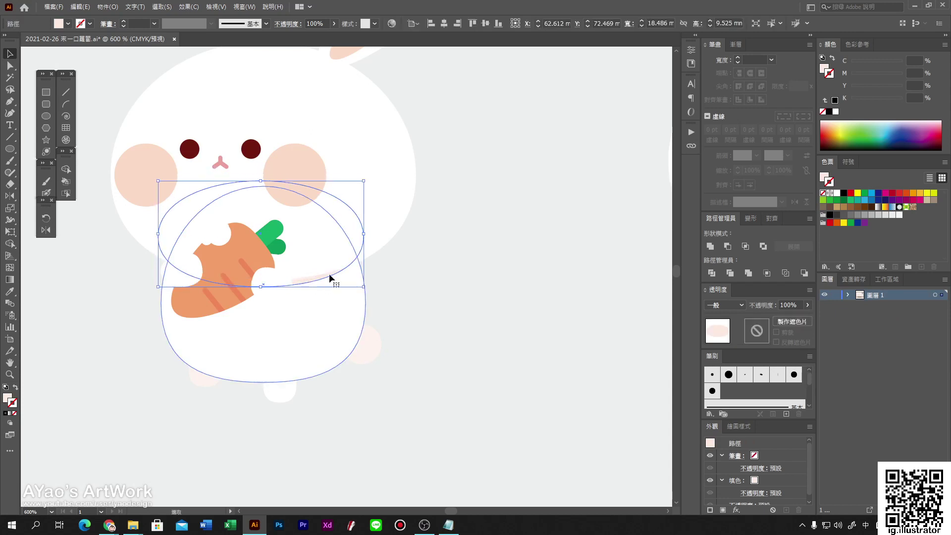
drag(363, 234, 373, 236)
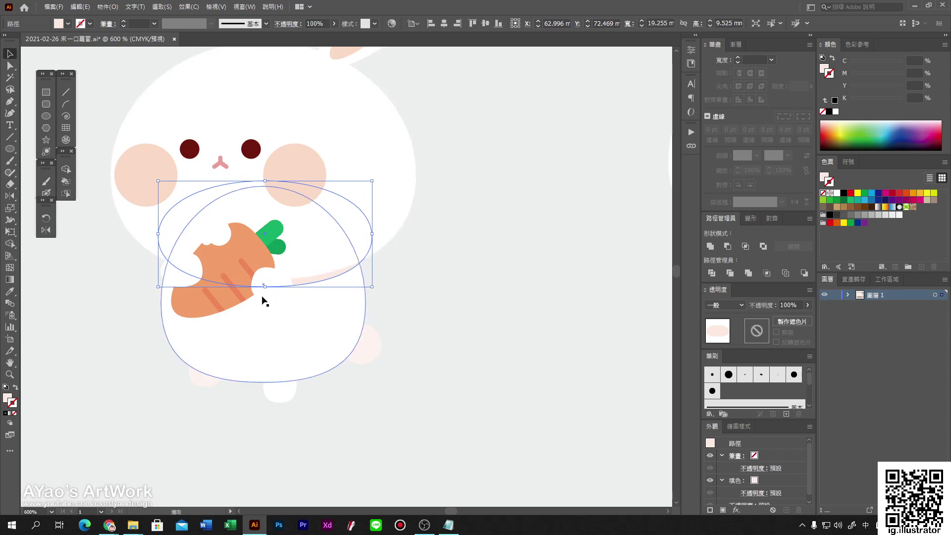
drag(264, 286, 265, 396)
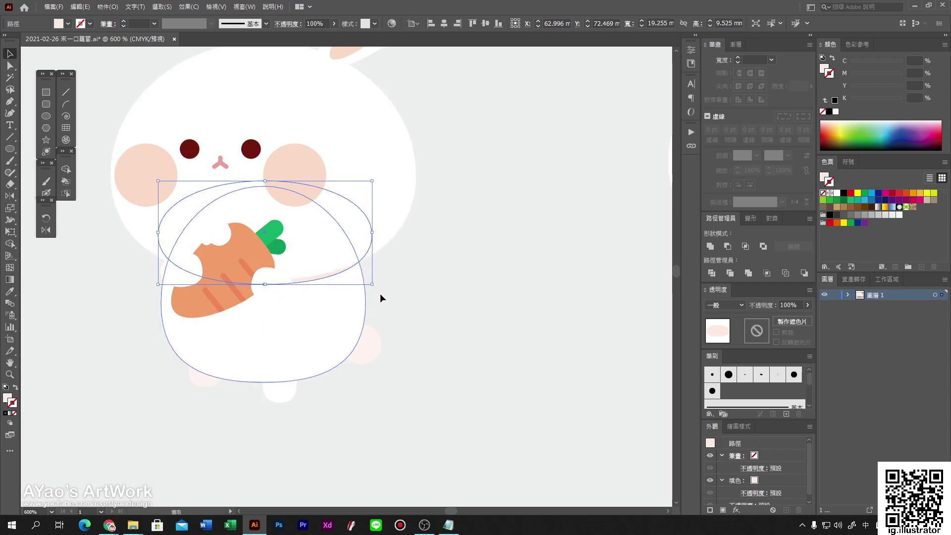
click(418, 307)
key(ctrl+minus)
key(ctrl+minus)
key(ctrl+minus)
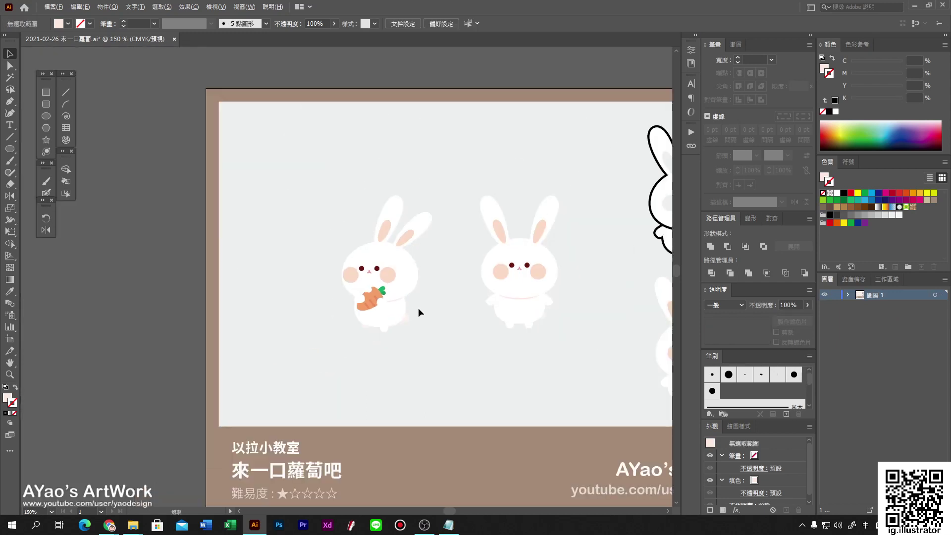
- Move the small white left paw onto the carrot's left end
click(243, 254)
scroll(257, 247, up, 5)
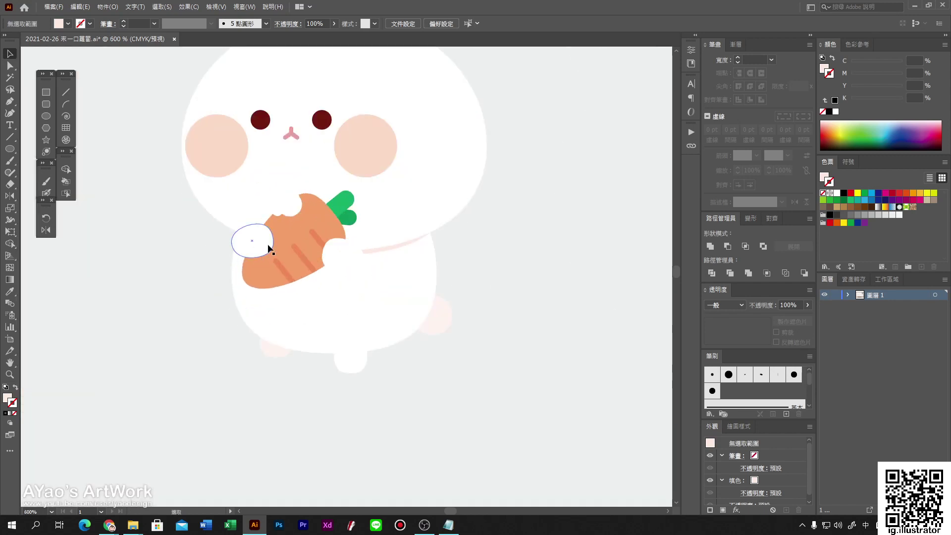
drag(257, 239, 252, 251)
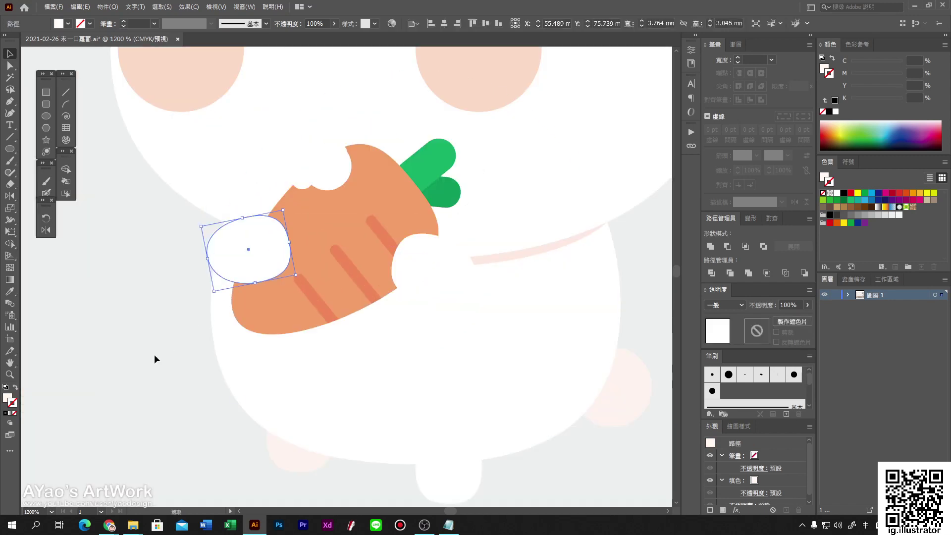
scroll(159, 357, down, 4)
drag(167, 362, 292, 355)
scroll(293, 360, down, 2)
- Marquee-select the middle bunny and delete it
scroll(329, 374, down, 2)
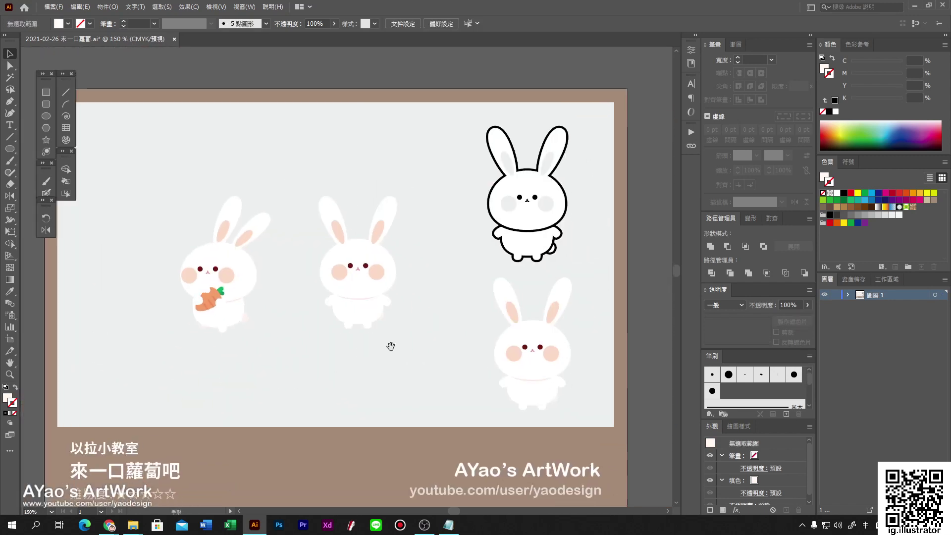
drag(430, 335, 322, 184)
key(Delete)
- Shrink the background rectangle to the right-hand third and fill it with 10% K grey
click(344, 360)
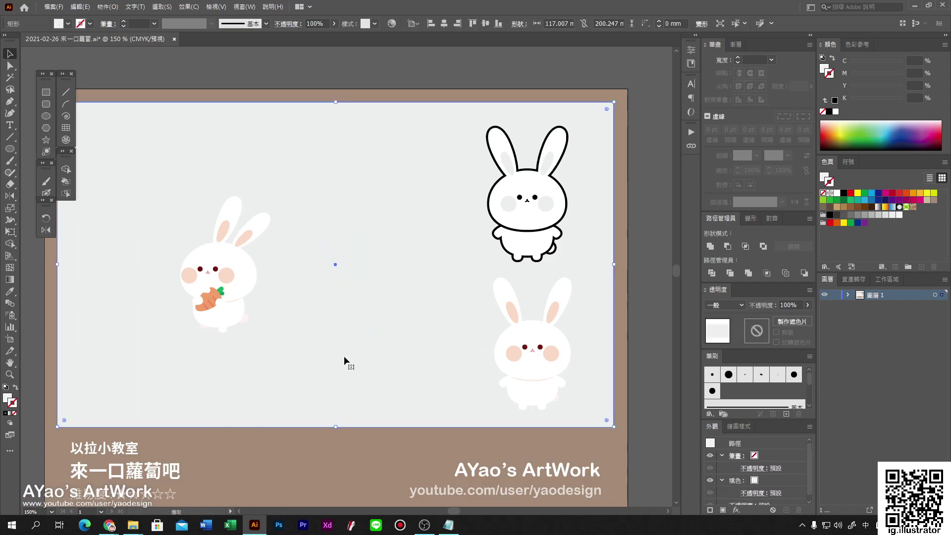
drag(59, 269, 435, 270)
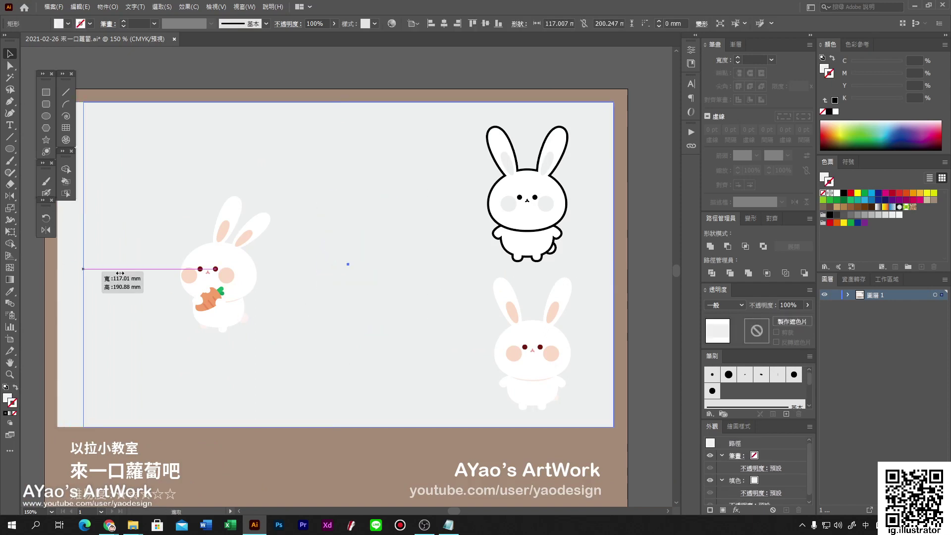
click(826, 177)
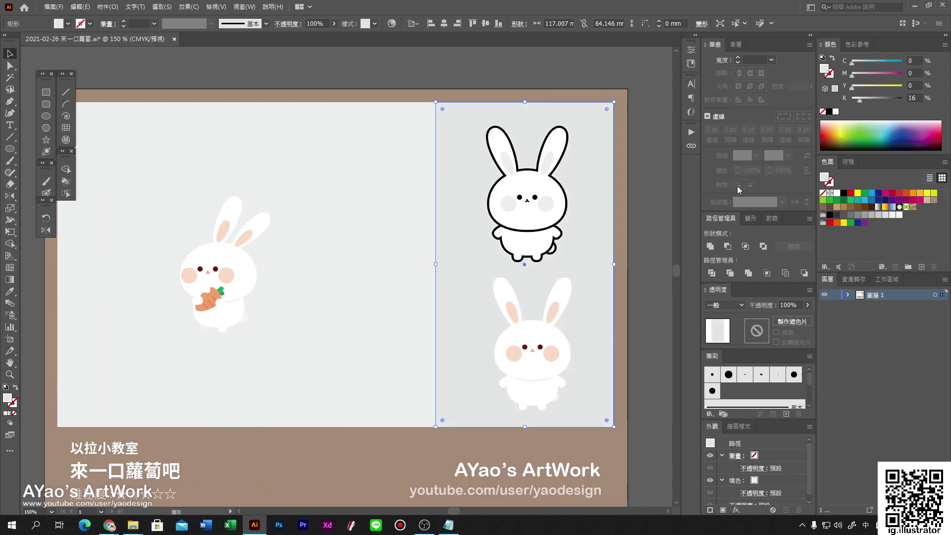
click(631, 258)
- Enlarge the carrot-holding bunny group to about 37 × 56 mm
click(218, 290)
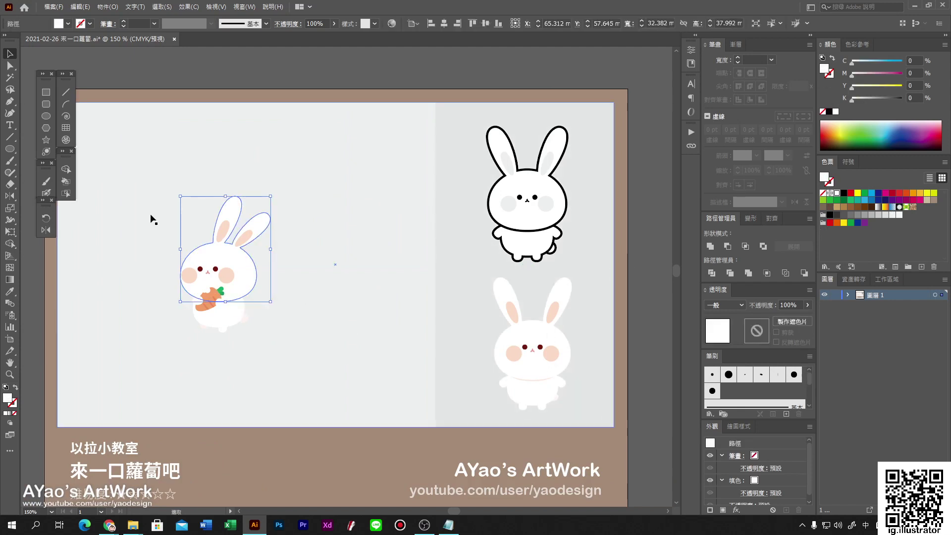
scroll(257, 281, left, 5)
click(257, 281)
key(ctrl+a)
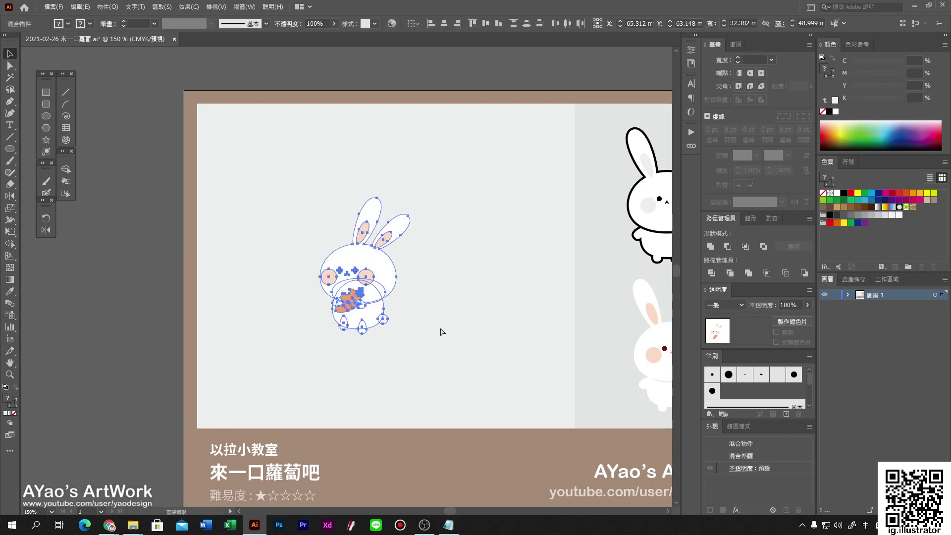
key(v)
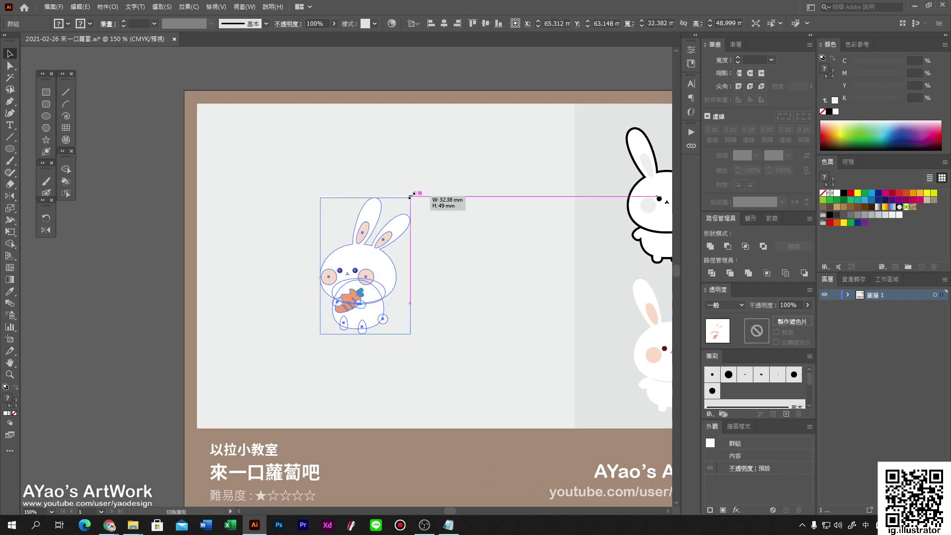
drag(410, 197, 430, 178)
- Shift the carrot bunny right and fine-tune its position on the artboard
drag(394, 274, 413, 273)
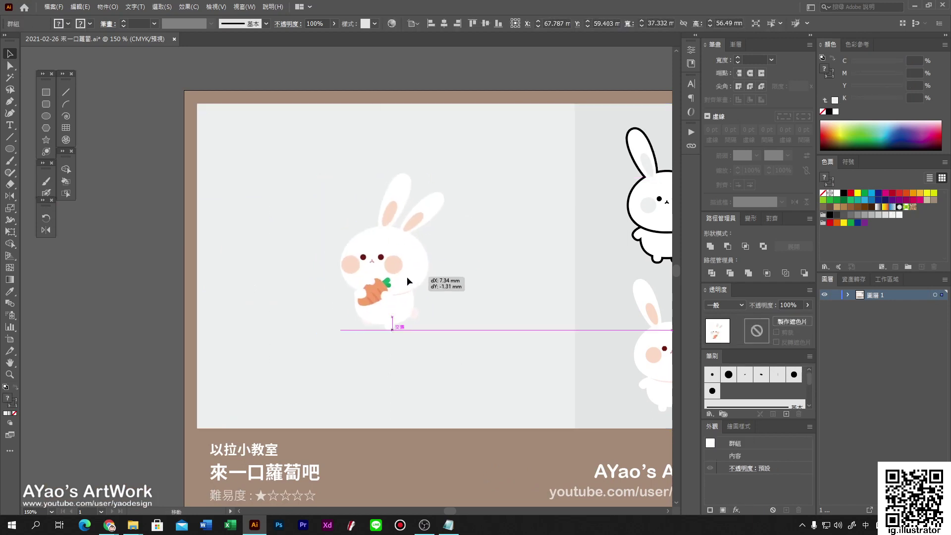
click(418, 287)
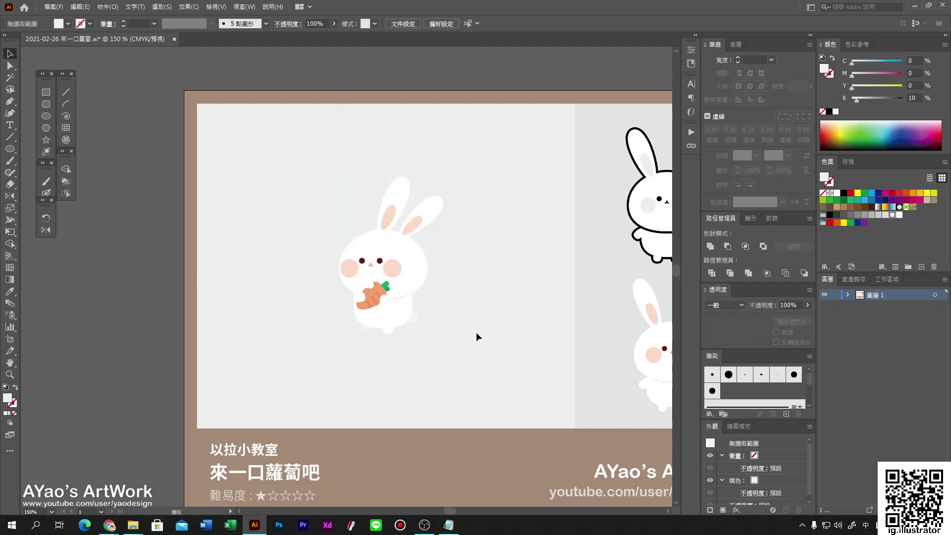
drag(478, 334, 423, 303)
drag(347, 267, 340, 265)
click(411, 316)
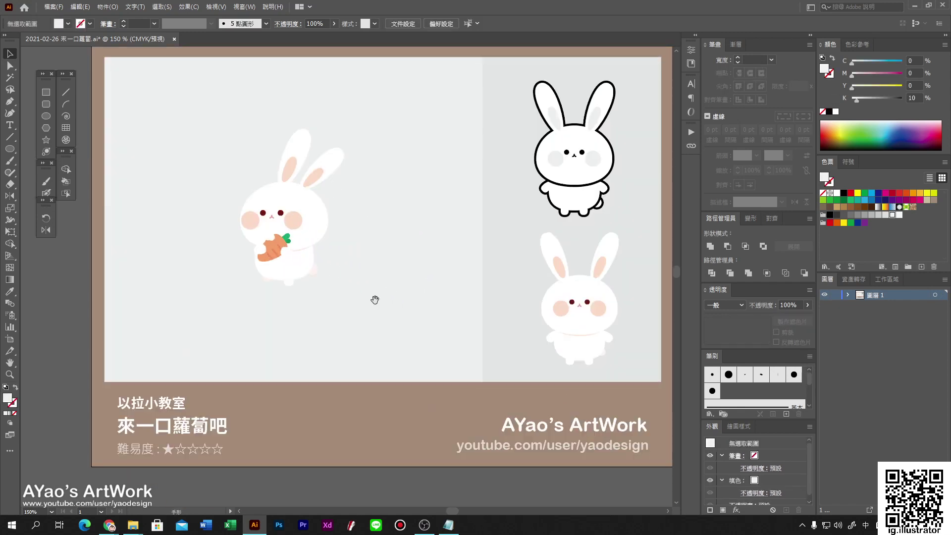
mouse_move(375, 300)
mouse_down()
mouse_move(387, 334)
mouse_move(365, 307)
mouse_up()
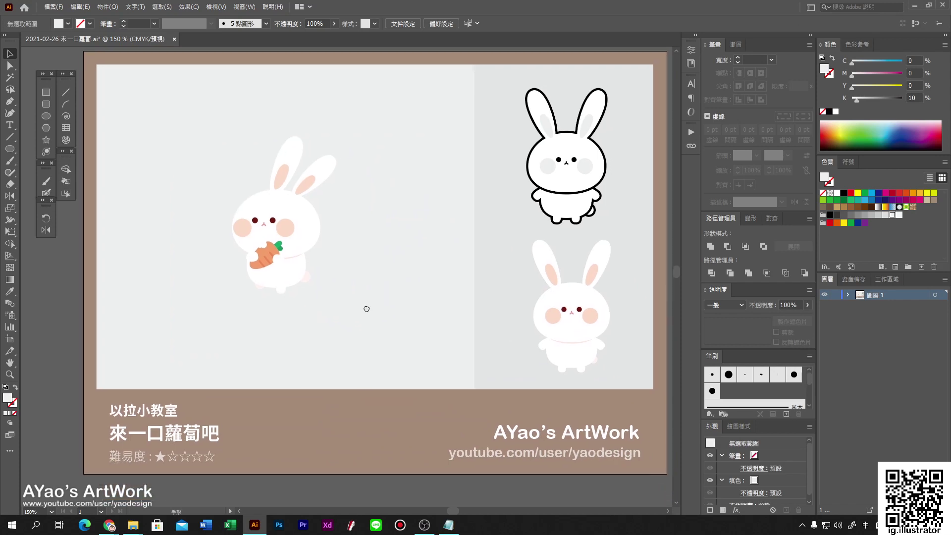